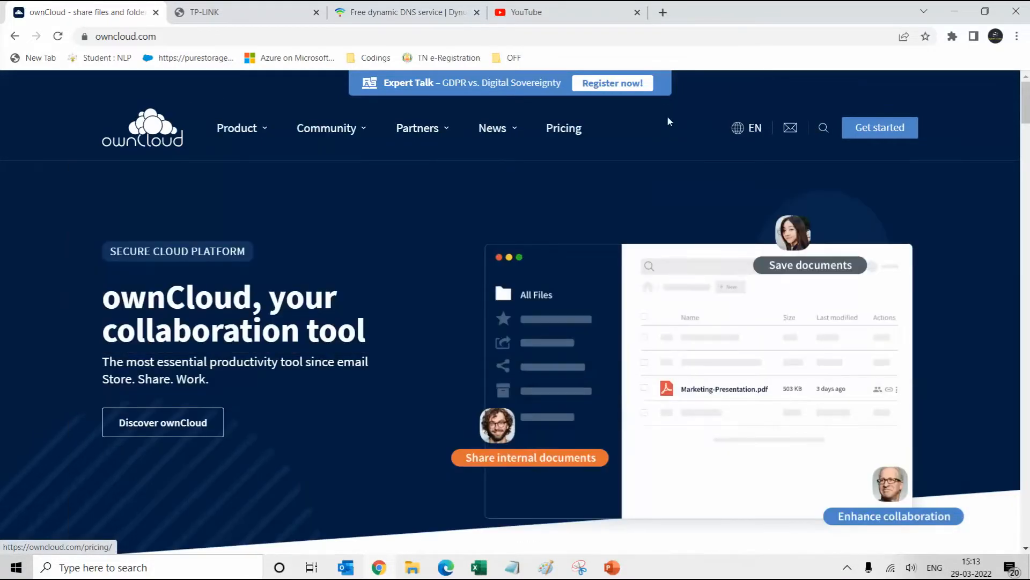
Open the Get started page from the owncloud.com top navigation bar
{"action": "left_click", "coordinate": [873, 129]}
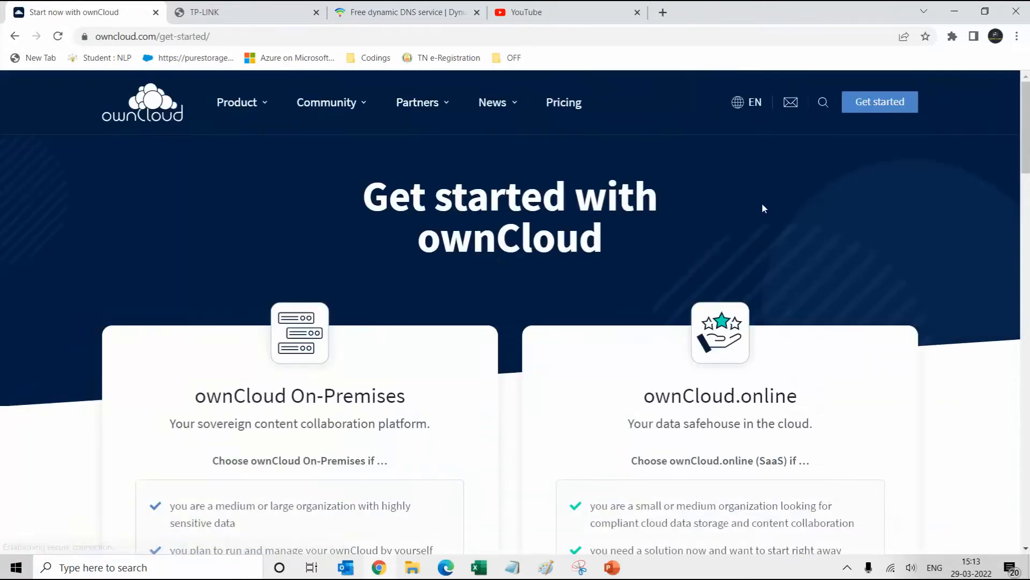
Scroll down and open the Get Community Version getting-started guide
{"action": "scroll", "coordinate": [352, 324], "scroll_direction": "down", "scroll_amount": 2}
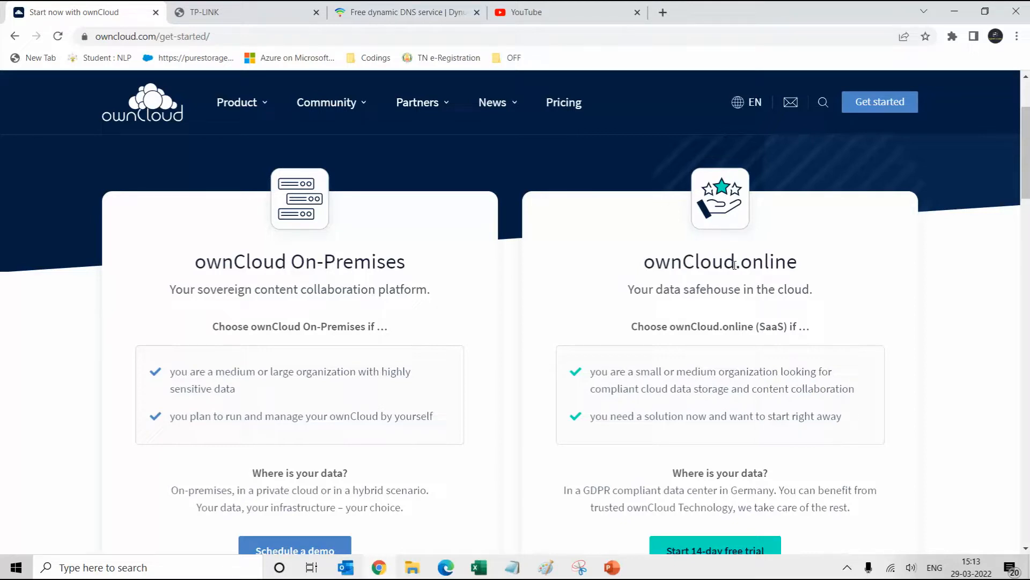
{"action": "scroll", "coordinate": [700, 280], "scroll_direction": "down", "scroll_amount": 2}
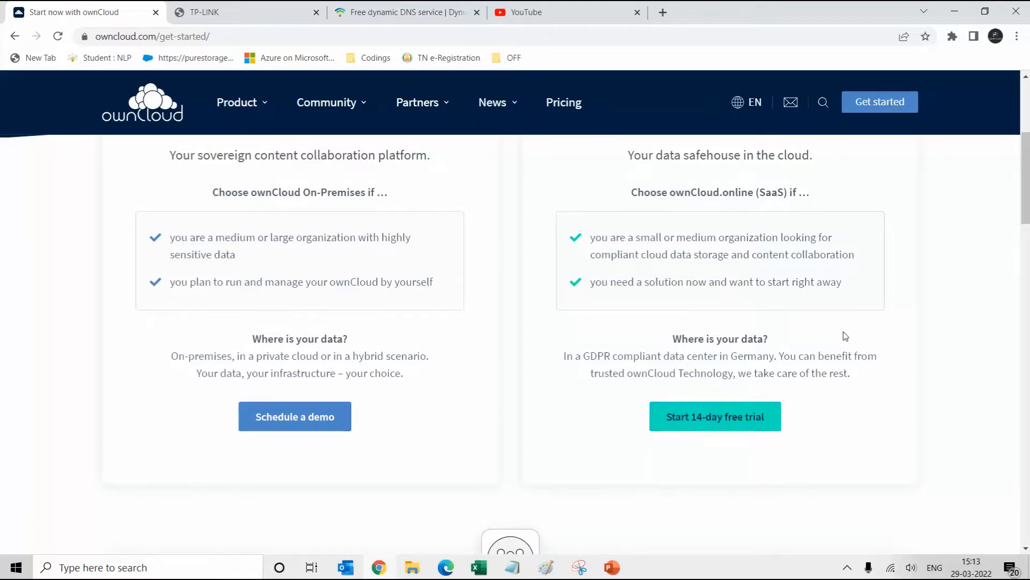
{"action": "scroll", "coordinate": [842, 333], "scroll_direction": "down", "scroll_amount": 5}
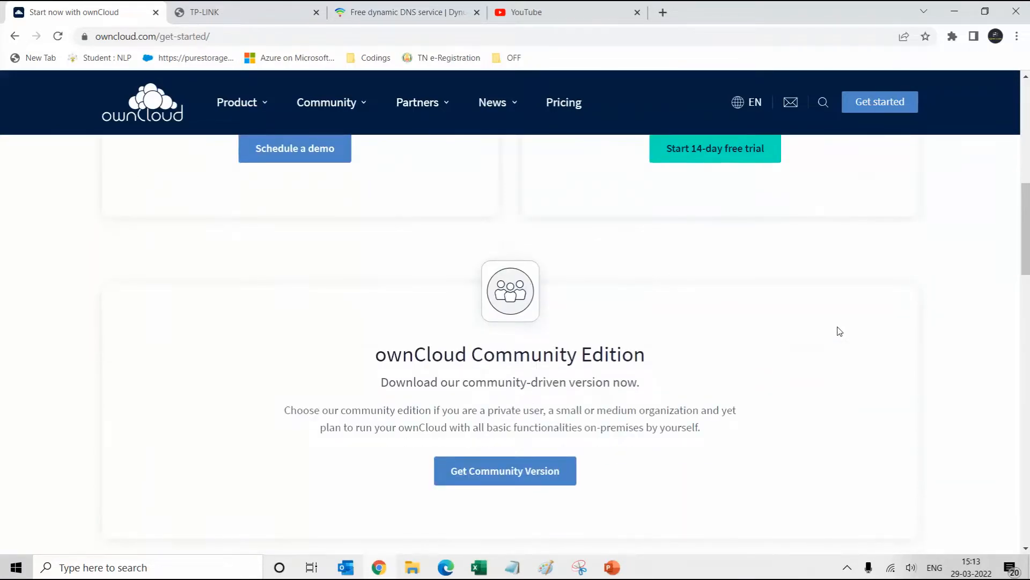
{"action": "scroll", "coordinate": [698, 325], "scroll_direction": "up", "scroll_amount": 7}
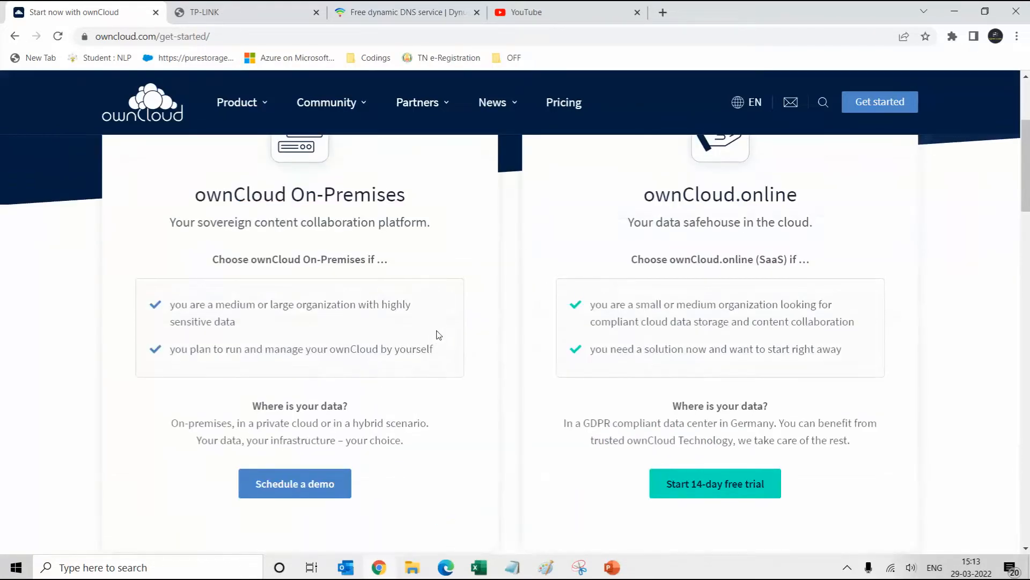
{"action": "scroll", "coordinate": [434, 338], "scroll_direction": "down", "scroll_amount": 6}
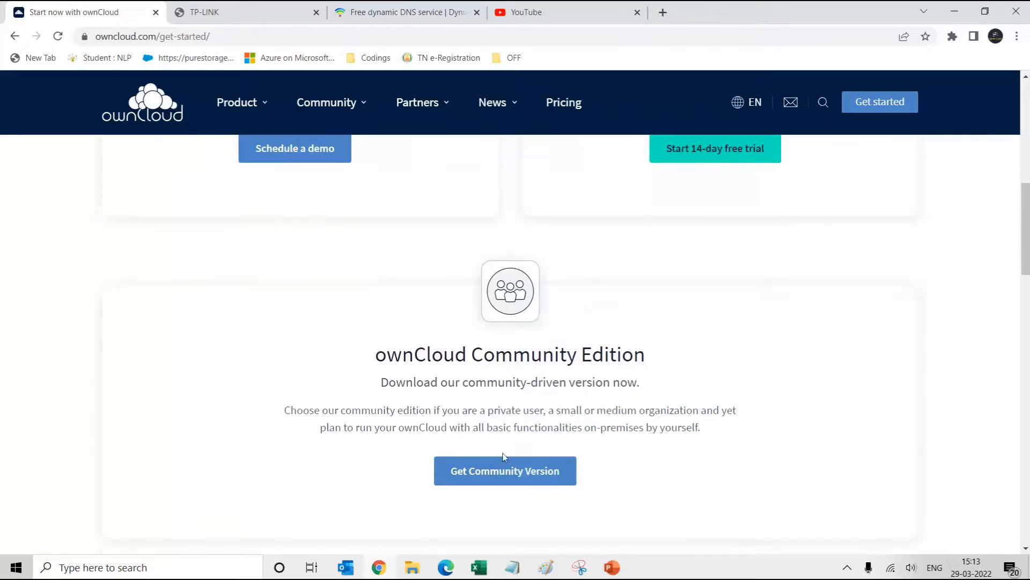
{"action": "left_click", "coordinate": [512, 475]}
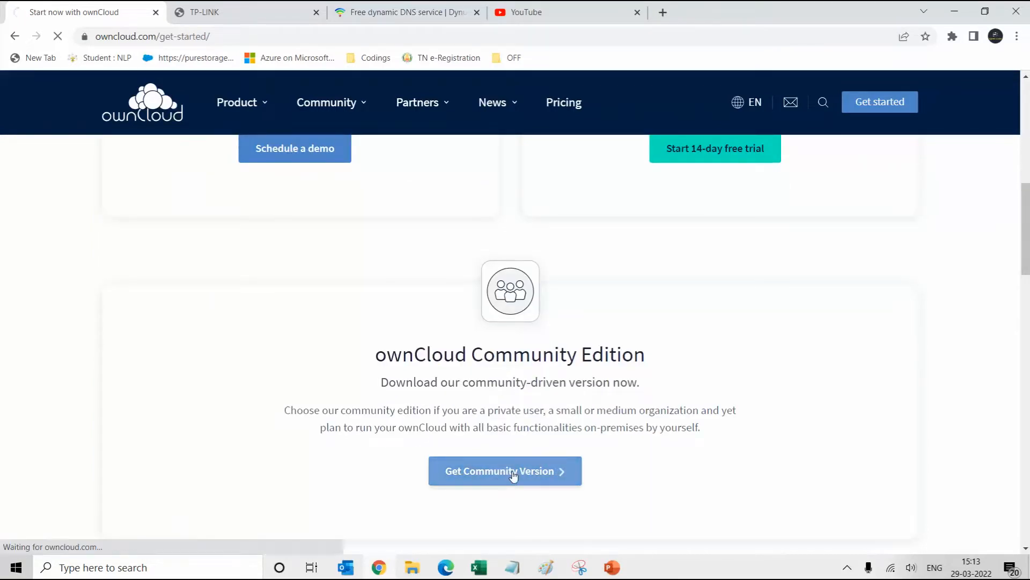
Go from the guide to the Download Server Packages page for ownCloud Server 10.9.1
{"action": "scroll", "coordinate": [592, 374], "scroll_direction": "down", "scroll_amount": 3}
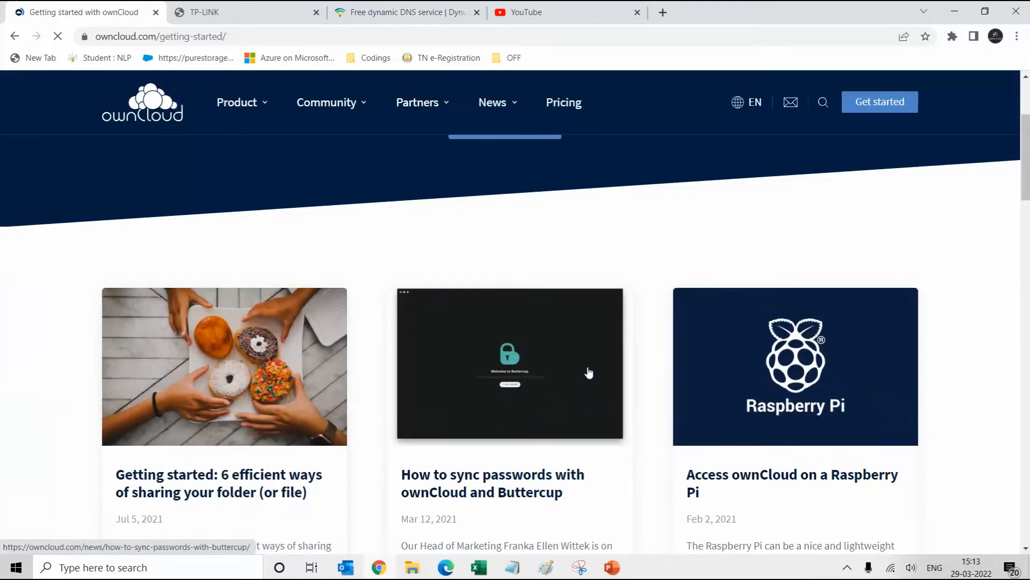
{"action": "scroll", "coordinate": [584, 371], "scroll_direction": "down", "scroll_amount": 7}
{"action": "scroll", "coordinate": [581, 371], "scroll_direction": "down", "scroll_amount": 5}
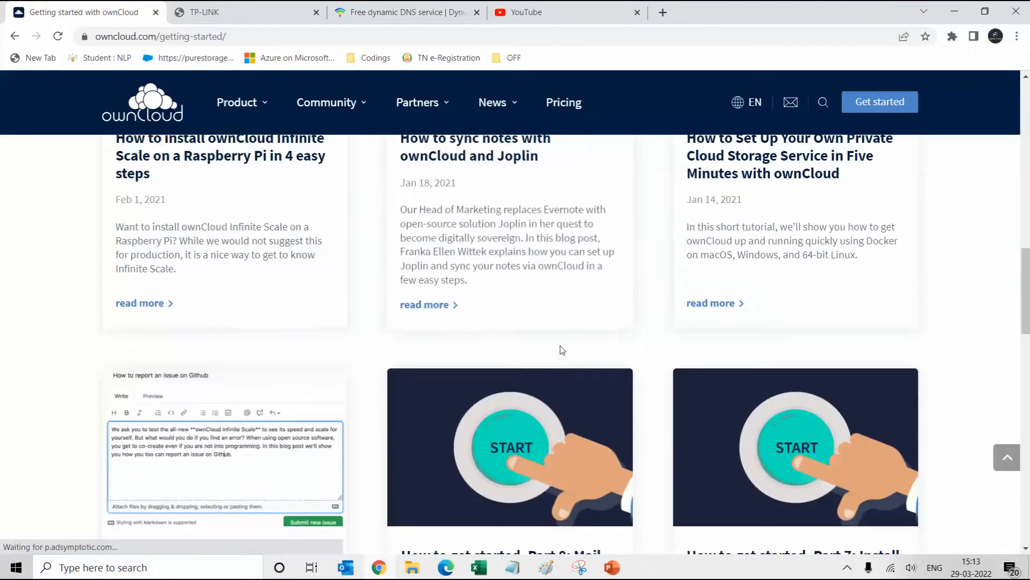
{"action": "scroll", "coordinate": [525, 304], "scroll_direction": "down", "scroll_amount": 10}
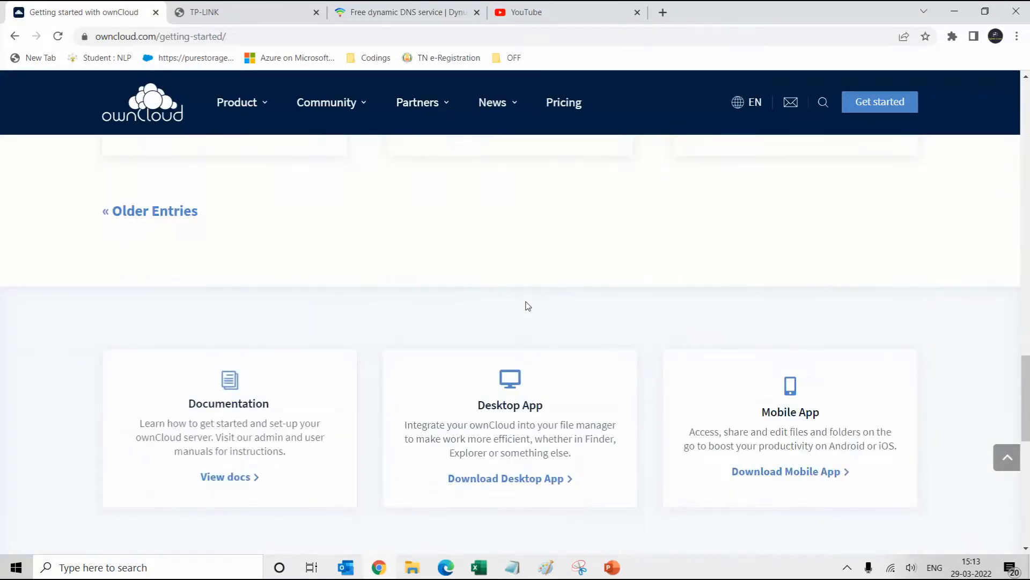
{"action": "scroll", "coordinate": [528, 305], "scroll_direction": "down", "scroll_amount": 5}
{"action": "scroll", "coordinate": [527, 307], "scroll_direction": "up", "scroll_amount": 20}
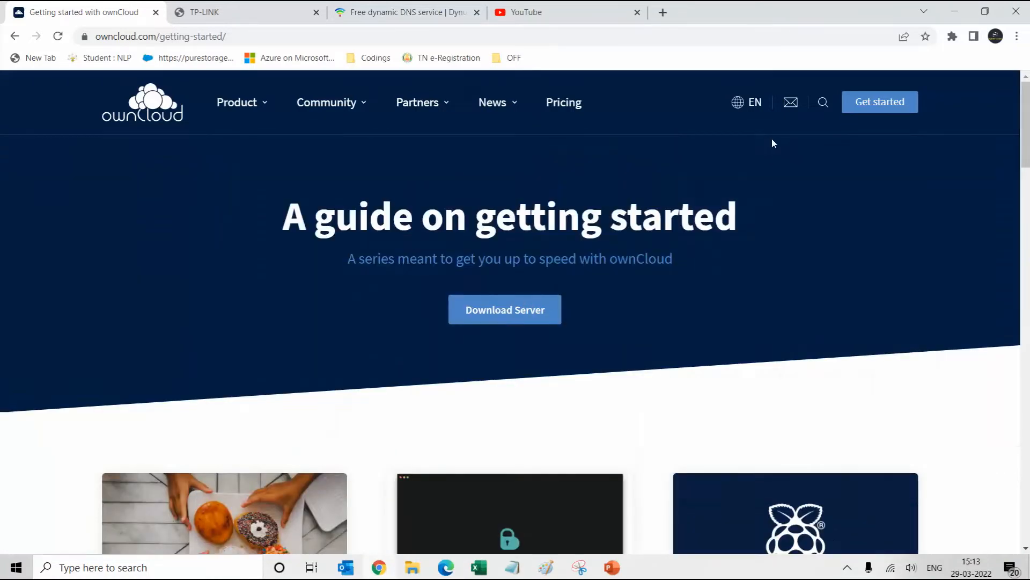
{"action": "left_click", "coordinate": [532, 310]}
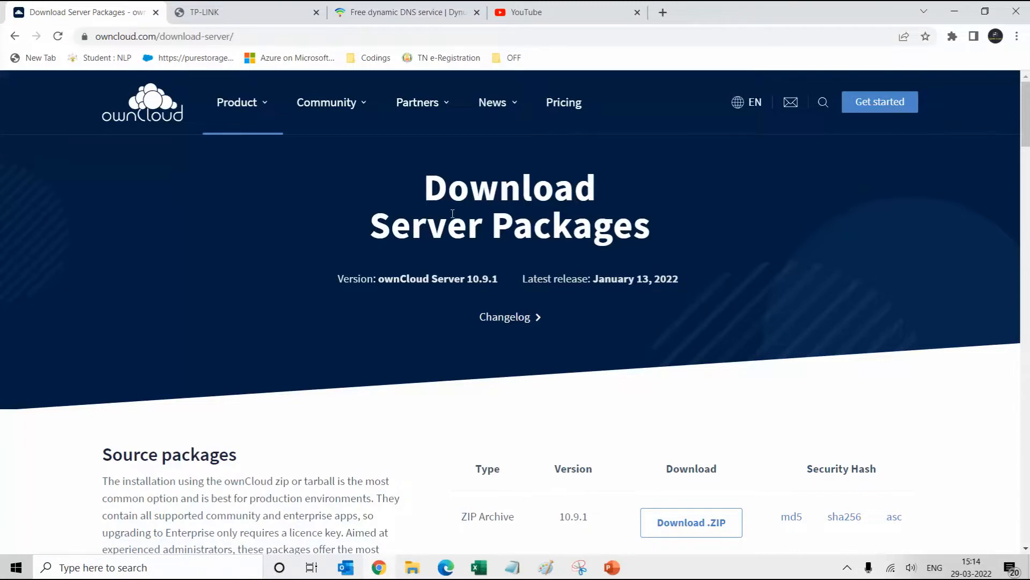
Scroll to the Appliance section and start the VirtualBox appliance download
{"action": "scroll", "coordinate": [534, 276], "scroll_direction": "down", "scroll_amount": 8}
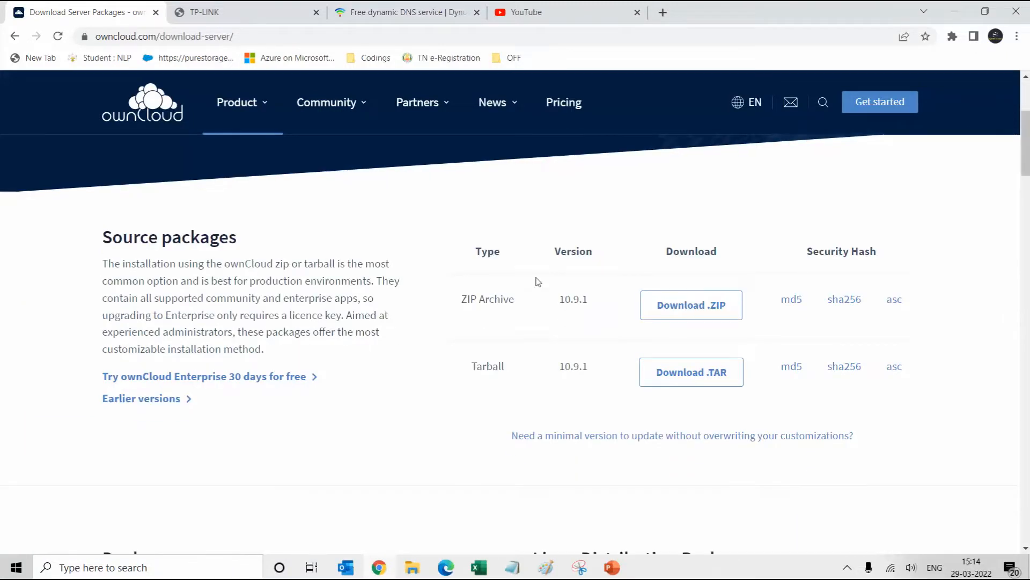
{"action": "scroll", "coordinate": [539, 280], "scroll_direction": "down", "scroll_amount": 2}
{"action": "scroll", "coordinate": [563, 274], "scroll_direction": "up", "scroll_amount": 1}
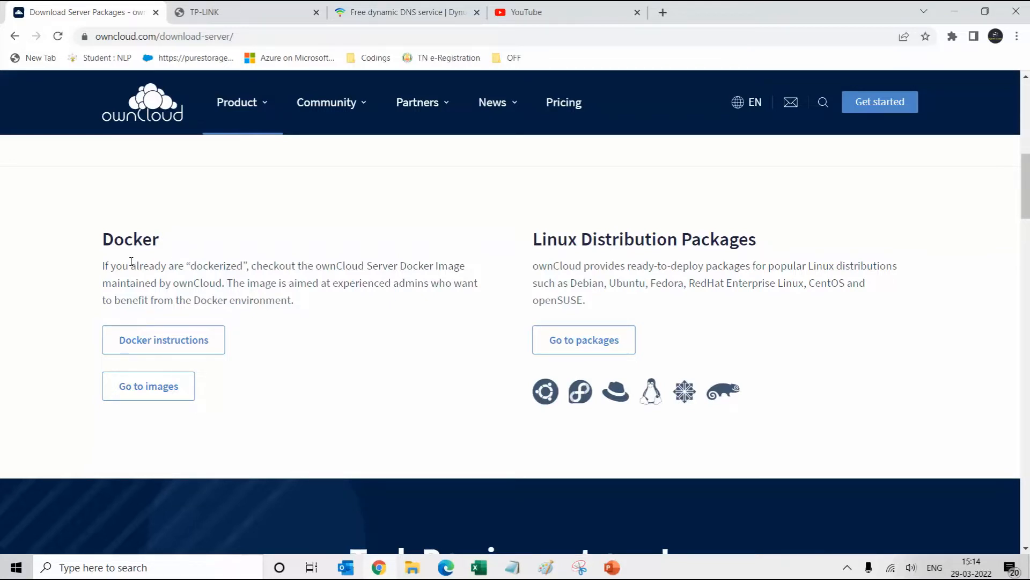
{"action": "scroll", "coordinate": [131, 262], "scroll_direction": "down", "scroll_amount": 10}
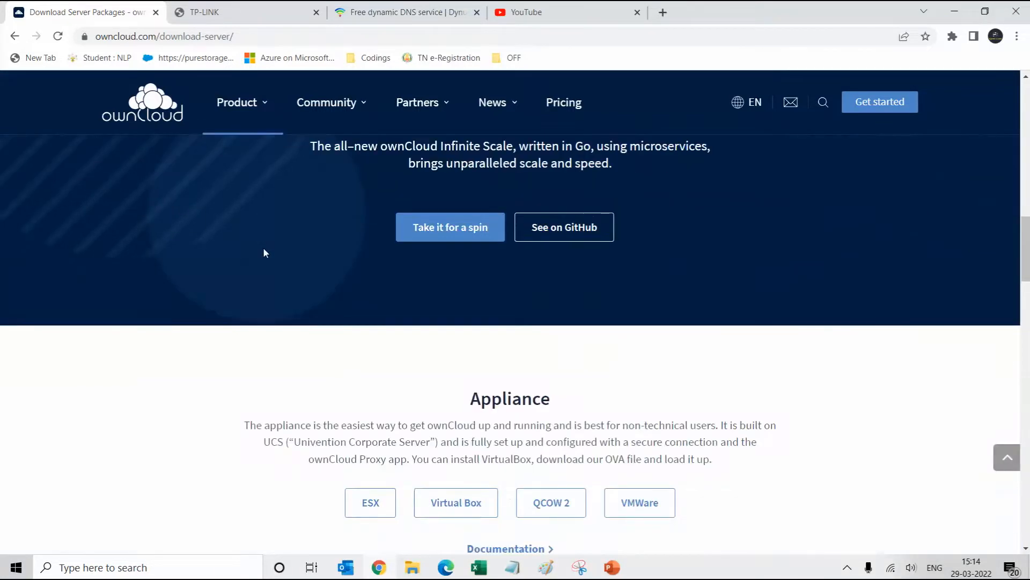
{"action": "scroll", "coordinate": [264, 252], "scroll_direction": "down", "scroll_amount": 1}
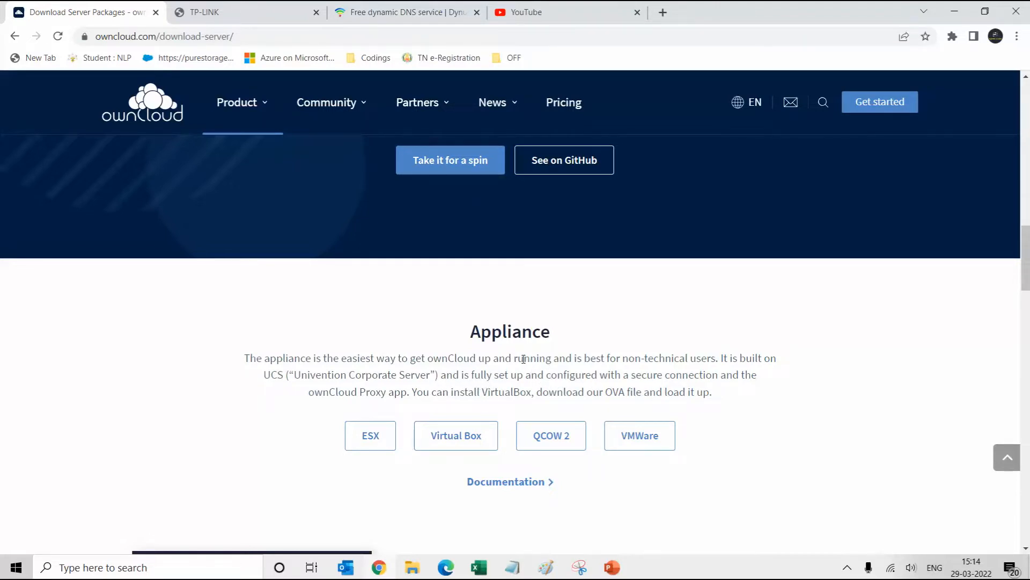
{"action": "left_click", "coordinate": [470, 437]}
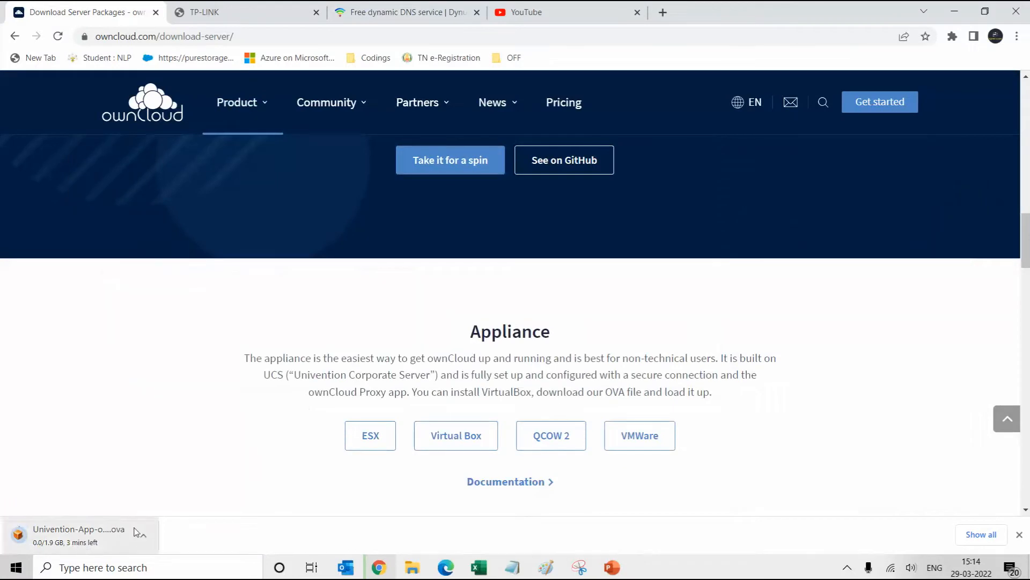
Cancel the appliance download and close the downloads bar
{"action": "left_click", "coordinate": [142, 538]}
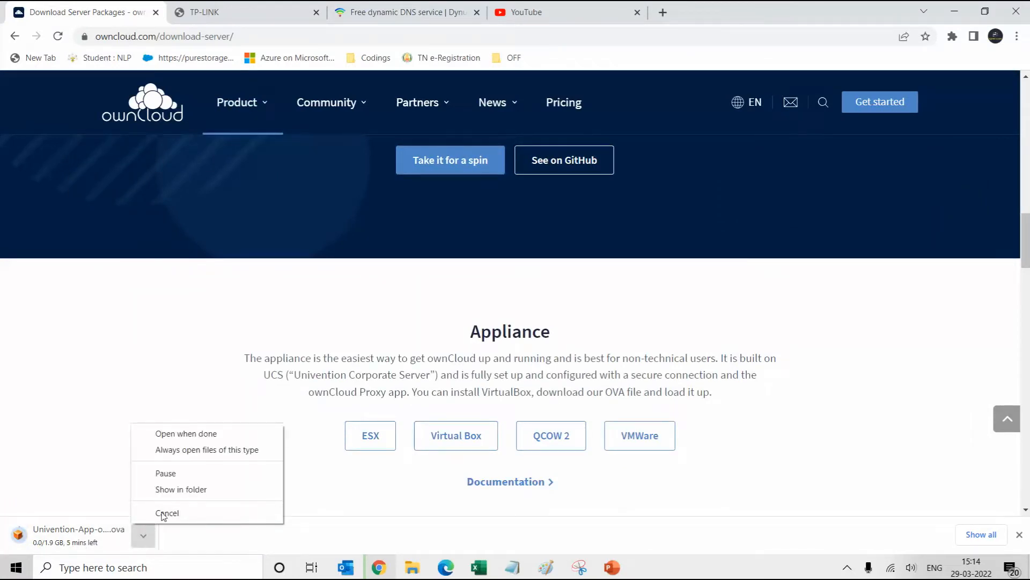
{"action": "left_click", "coordinate": [159, 512]}
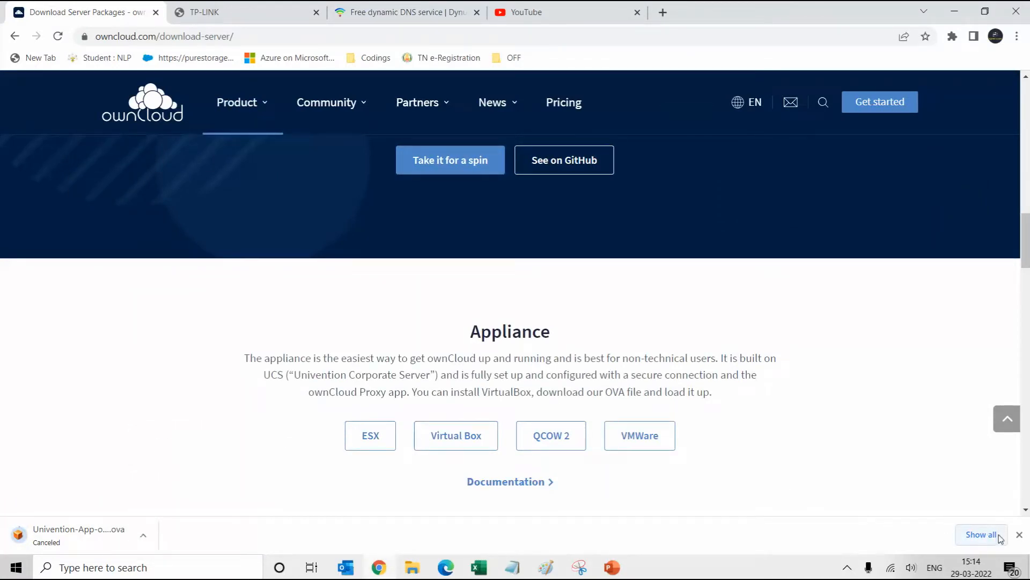
{"action": "left_click", "coordinate": [1019, 535]}
Open Univention-App-owncloud-virtualbox.ova from the OS_Windows Flavour folder in VirtualBox
{"action": "mouse_move", "coordinate": [412, 568]}
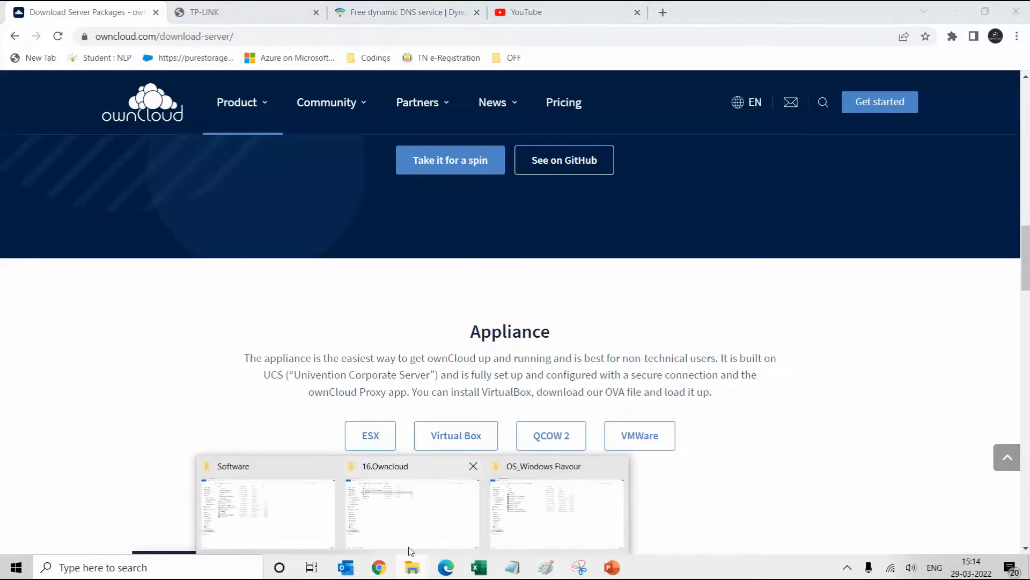
{"action": "mouse_move", "coordinate": [404, 543]}
{"action": "left_click", "coordinate": [506, 533]}
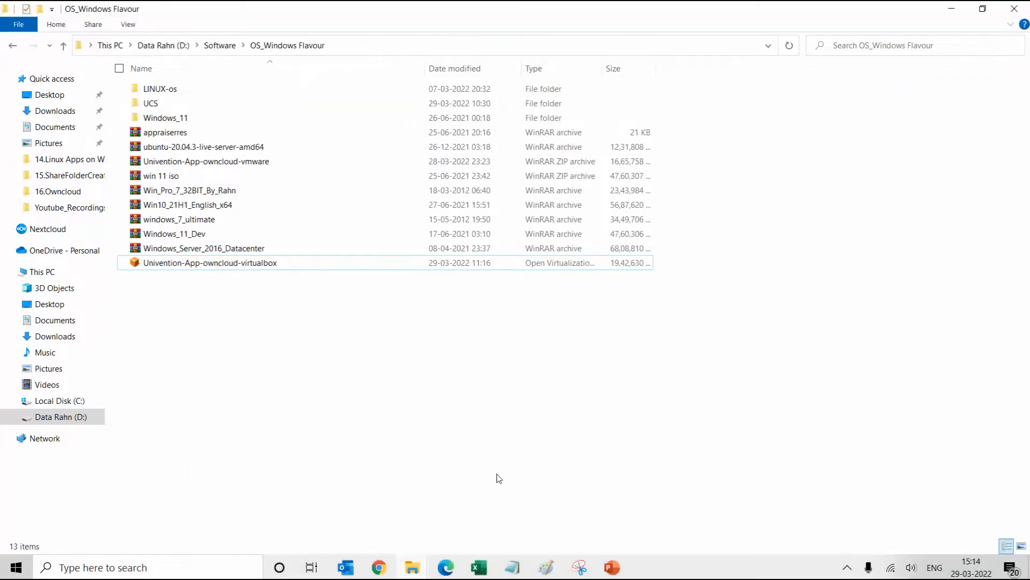
{"action": "left_click", "coordinate": [204, 263]}
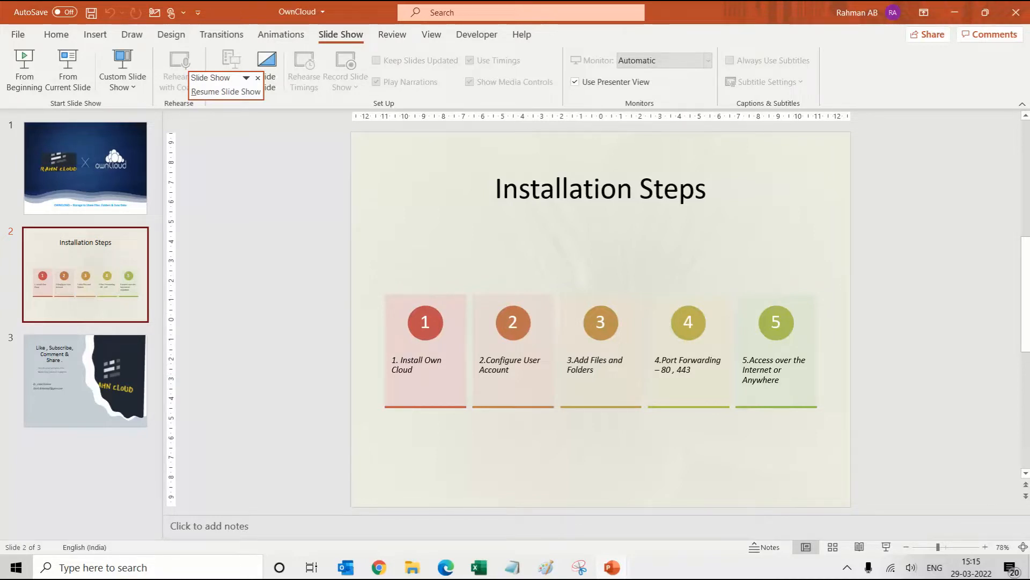
{"action": "key", "text": "super+d"}
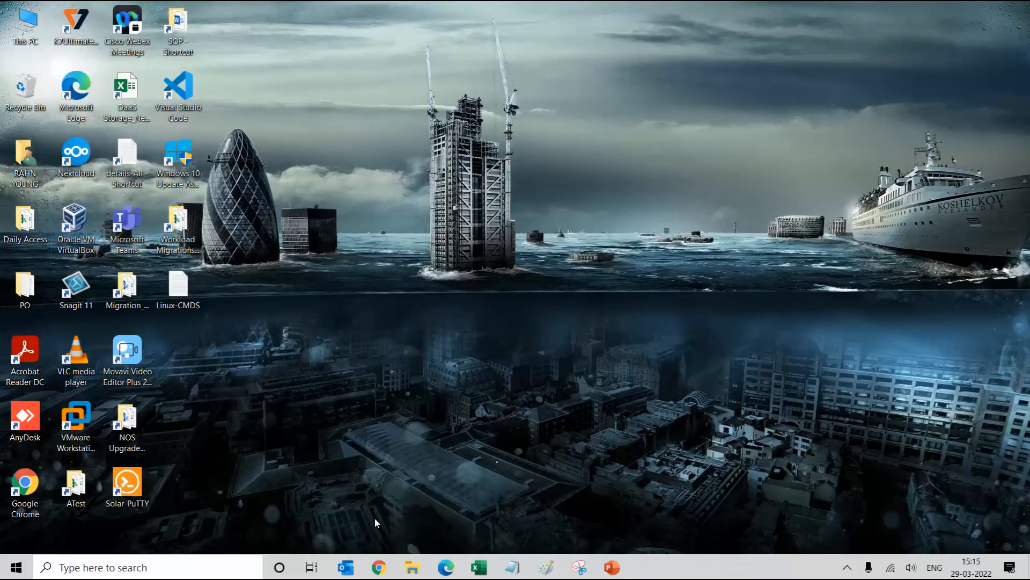
{"action": "mouse_move", "coordinate": [379, 568]}
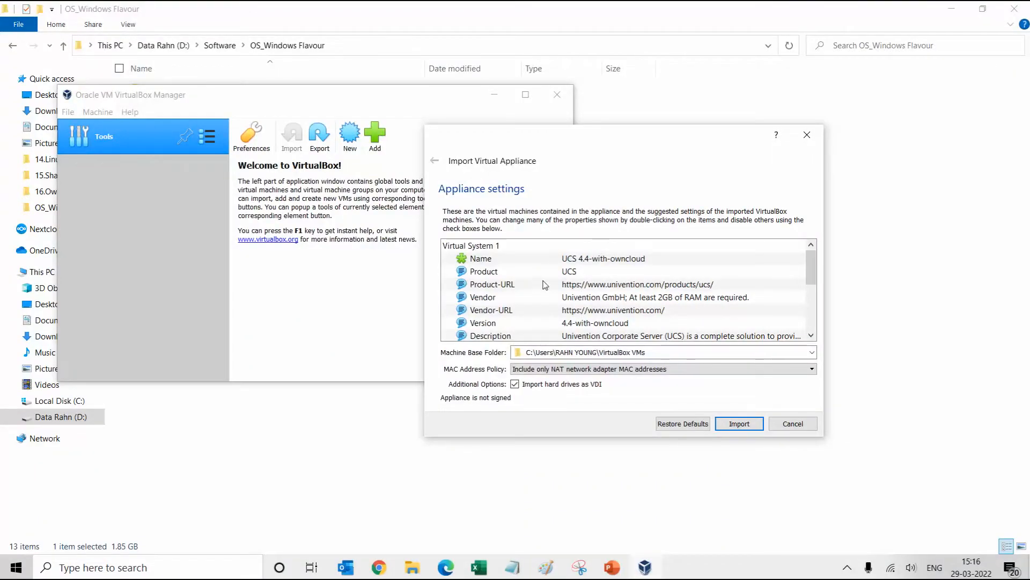
Set the import's Machine Base Folder to D:\Virtual-Machines\Owncloud
{"action": "left_click", "coordinate": [585, 261]}
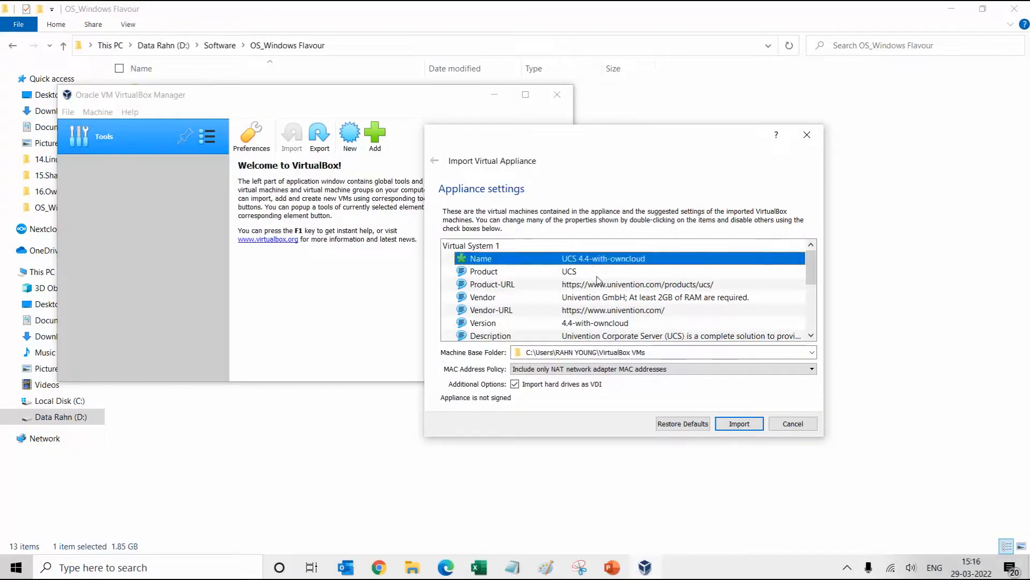
{"action": "scroll", "coordinate": [599, 282], "scroll_direction": "down", "scroll_amount": 2}
{"action": "scroll", "coordinate": [598, 284], "scroll_direction": "down", "scroll_amount": 1}
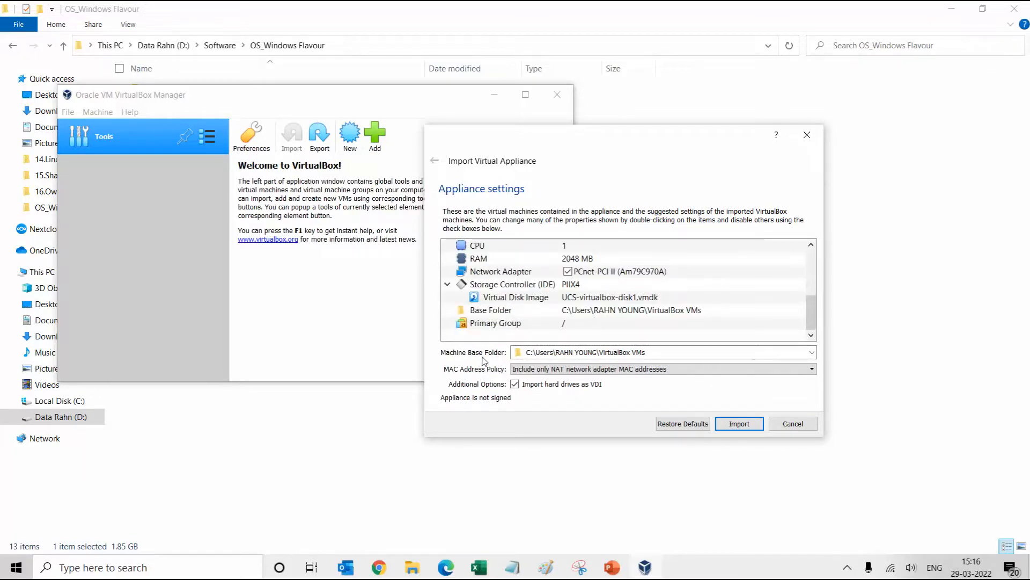
{"action": "left_click", "coordinate": [787, 353]}
{"action": "left_click", "coordinate": [573, 378]}
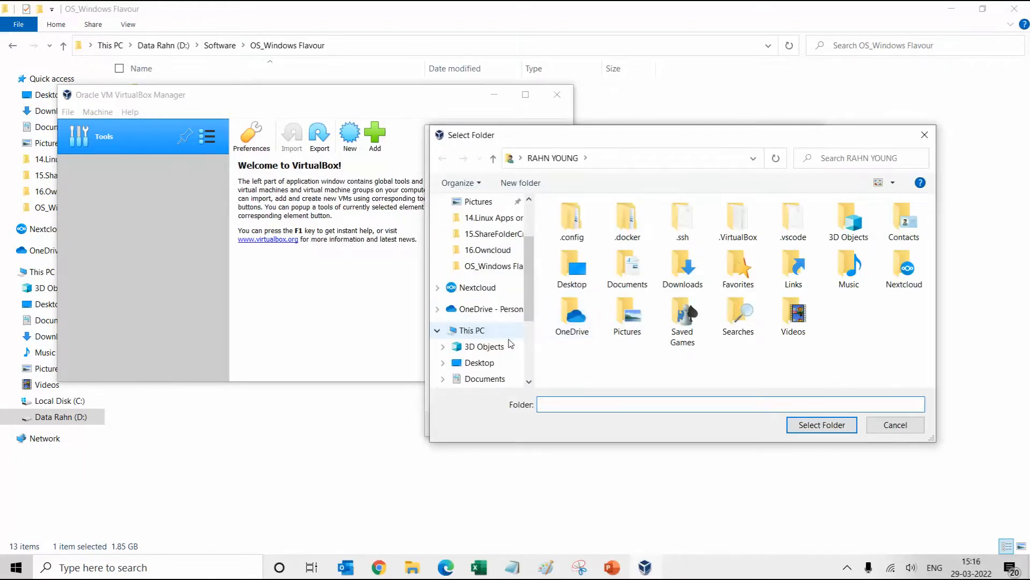
{"action": "scroll", "coordinate": [497, 322], "scroll_direction": "down", "scroll_amount": 3}
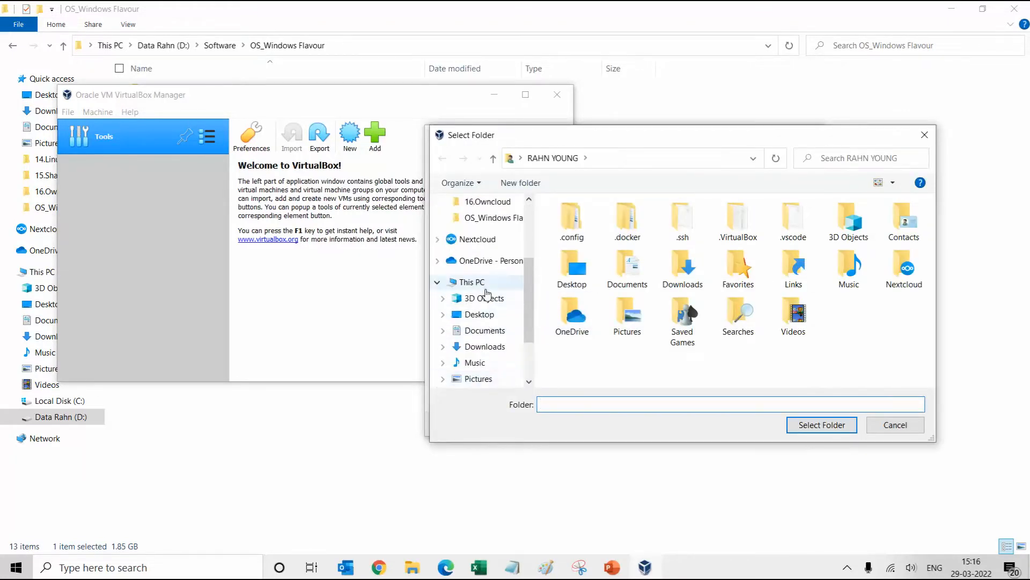
{"action": "scroll", "coordinate": [488, 279], "scroll_direction": "up", "scroll_amount": 2}
{"action": "scroll", "coordinate": [480, 321], "scroll_direction": "down", "scroll_amount": 7}
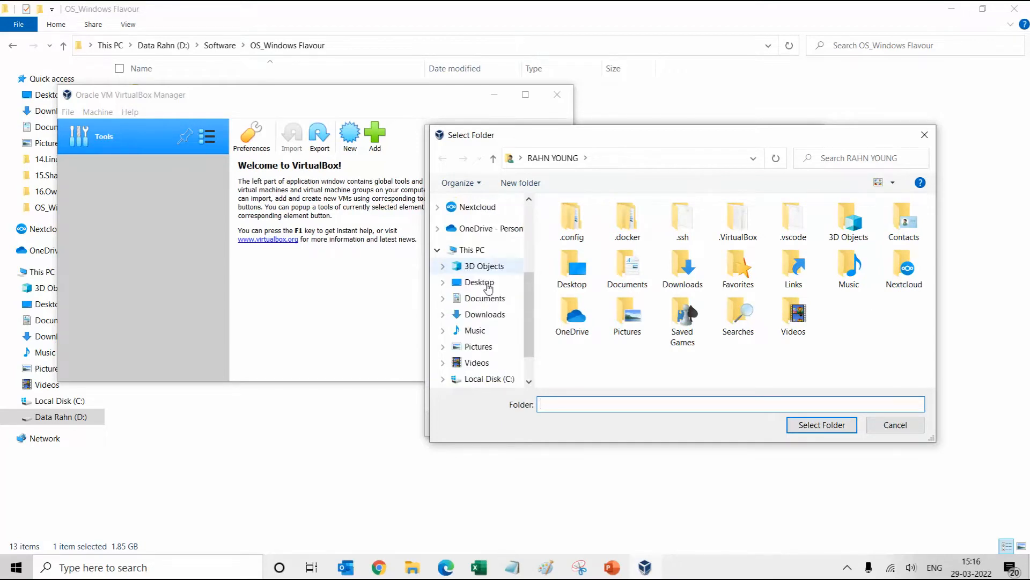
{"action": "left_click", "coordinate": [480, 352]}
{"action": "scroll", "coordinate": [616, 285], "scroll_direction": "down", "scroll_amount": 5}
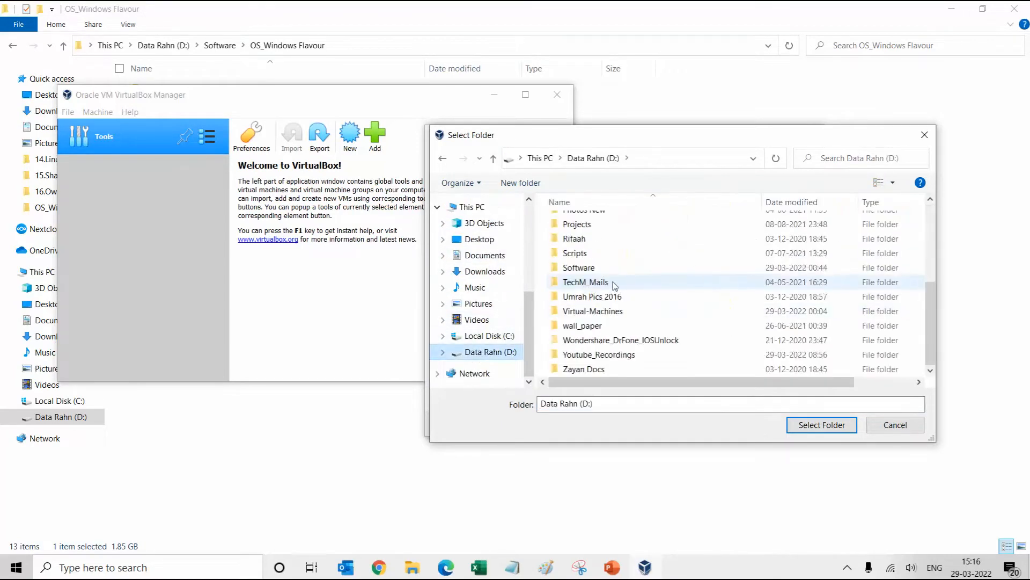
{"action": "double_click", "coordinate": [590, 311]}
{"action": "double_click", "coordinate": [581, 252]}
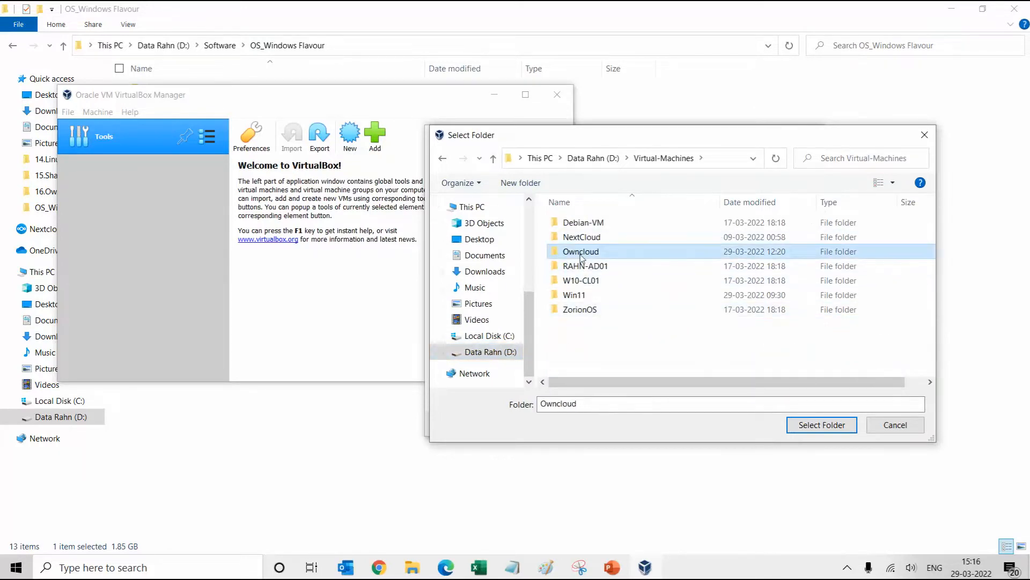
{"action": "left_click", "coordinate": [789, 426]}
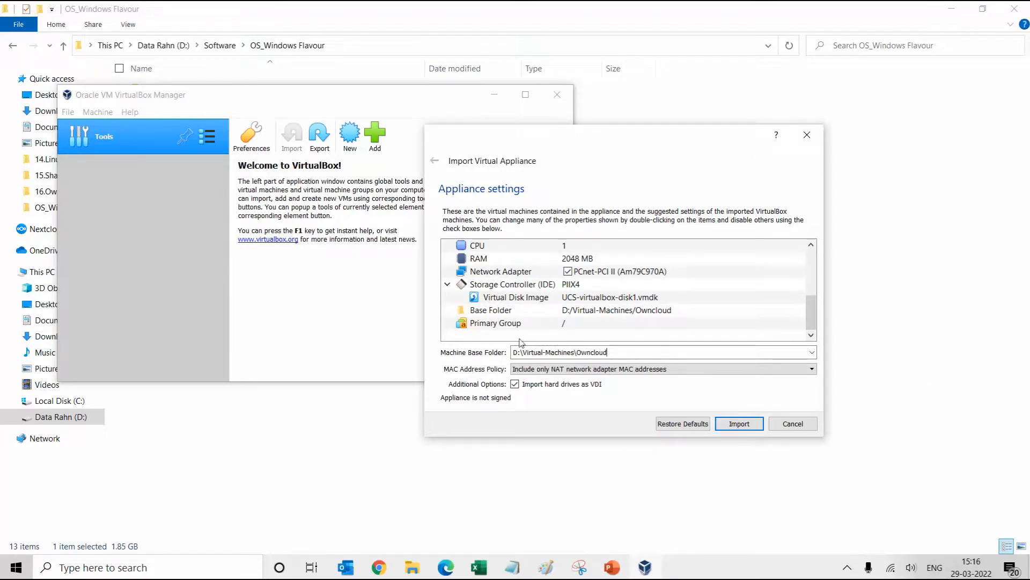
Set the appliance's CPU count to 2
{"action": "scroll", "coordinate": [688, 315], "scroll_direction": "up", "scroll_amount": 4}
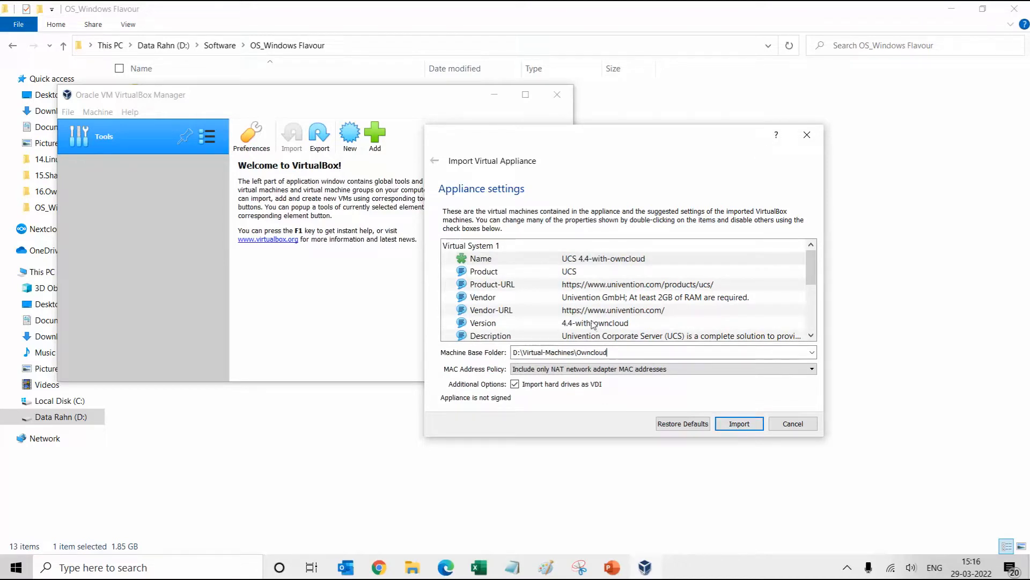
{"action": "left_click", "coordinate": [577, 298]}
{"action": "scroll", "coordinate": [571, 305], "scroll_direction": "down", "scroll_amount": 2}
{"action": "scroll", "coordinate": [573, 306], "scroll_direction": "down", "scroll_amount": 1}
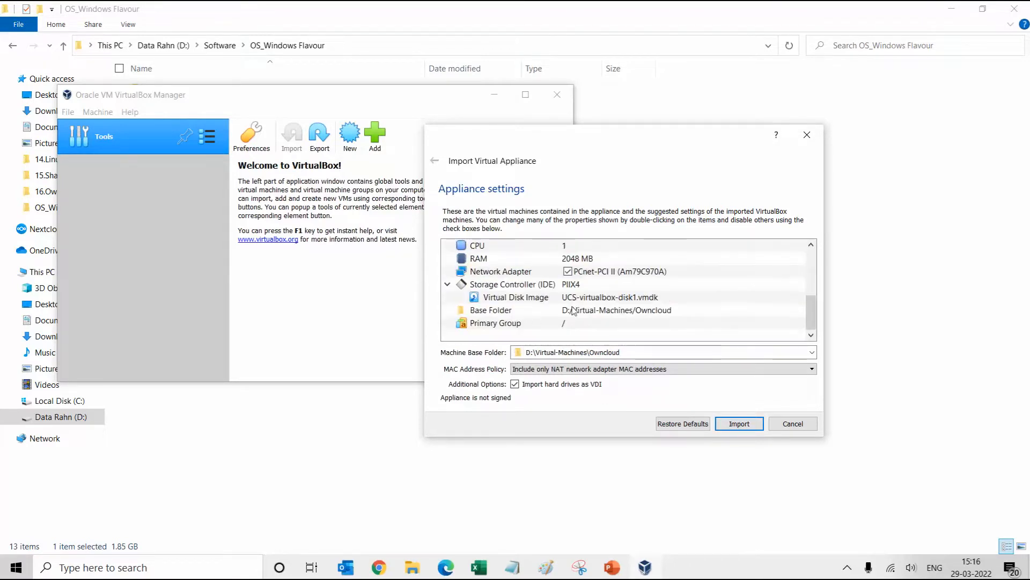
{"action": "scroll", "coordinate": [584, 284], "scroll_direction": "up", "scroll_amount": 1}
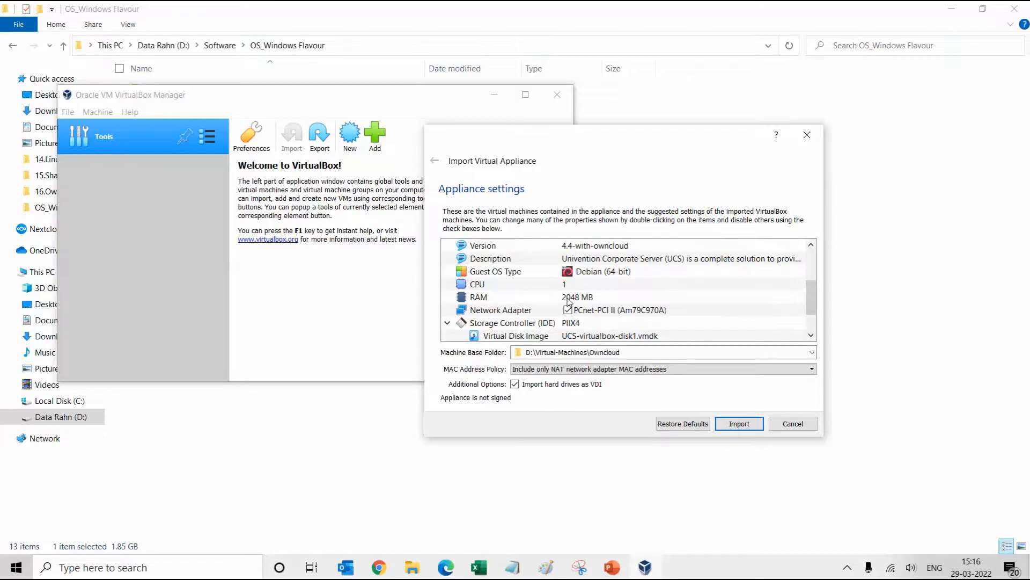
{"action": "left_click", "coordinate": [563, 296]}
{"action": "left_click", "coordinate": [529, 284]}
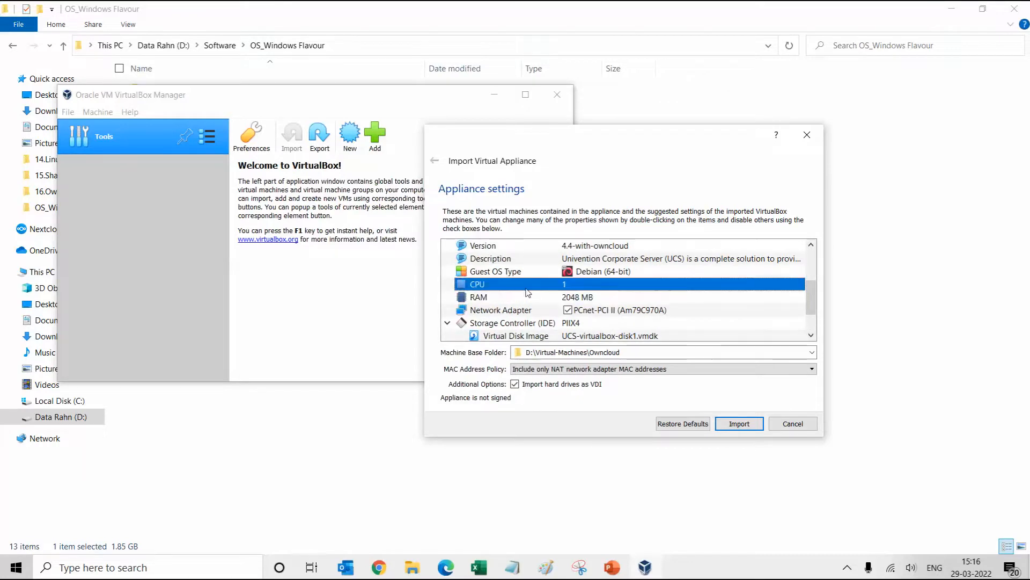
{"action": "double_click", "coordinate": [526, 288]}
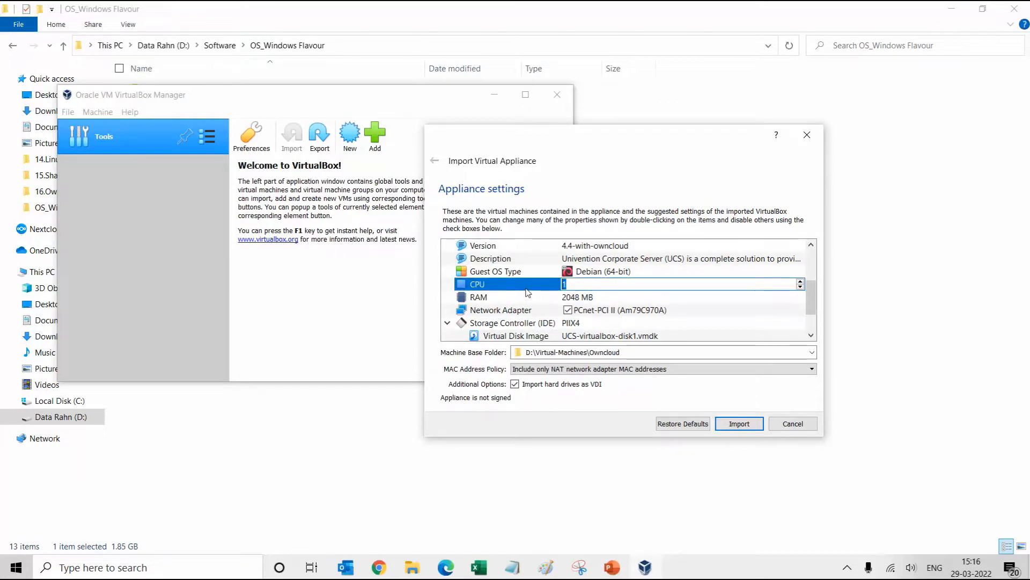
{"action": "type", "text": "2"}
{"action": "left_click", "coordinate": [573, 297]}
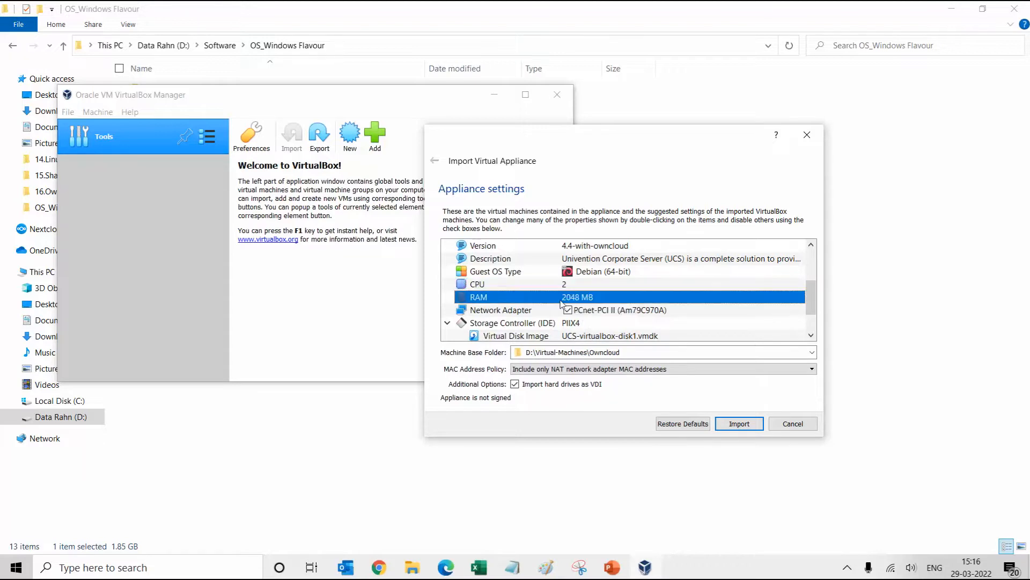
Change the appliance RAM to 4048 MB and start the import
{"action": "double_click", "coordinate": [574, 298]}
{"action": "left_click", "coordinate": [570, 296]}
{"action": "key", "text": "BackSpace"}
{"action": "type", "text": "4"}
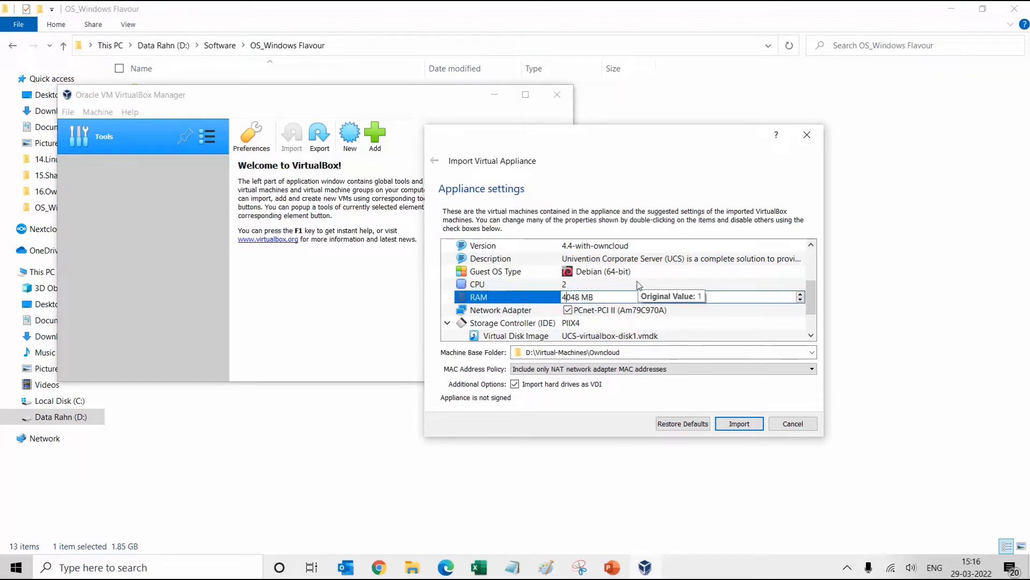
{"action": "key", "text": "Tab"}
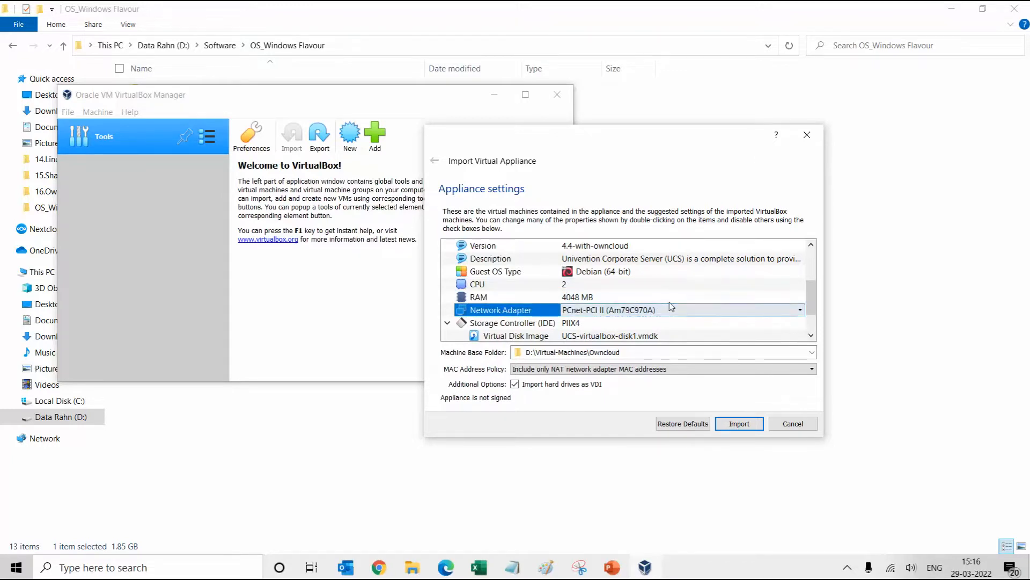
{"action": "scroll", "coordinate": [652, 317], "scroll_direction": "down", "scroll_amount": 1}
{"action": "left_click_drag", "start_coordinate": [810, 313], "coordinate": [808, 279]}
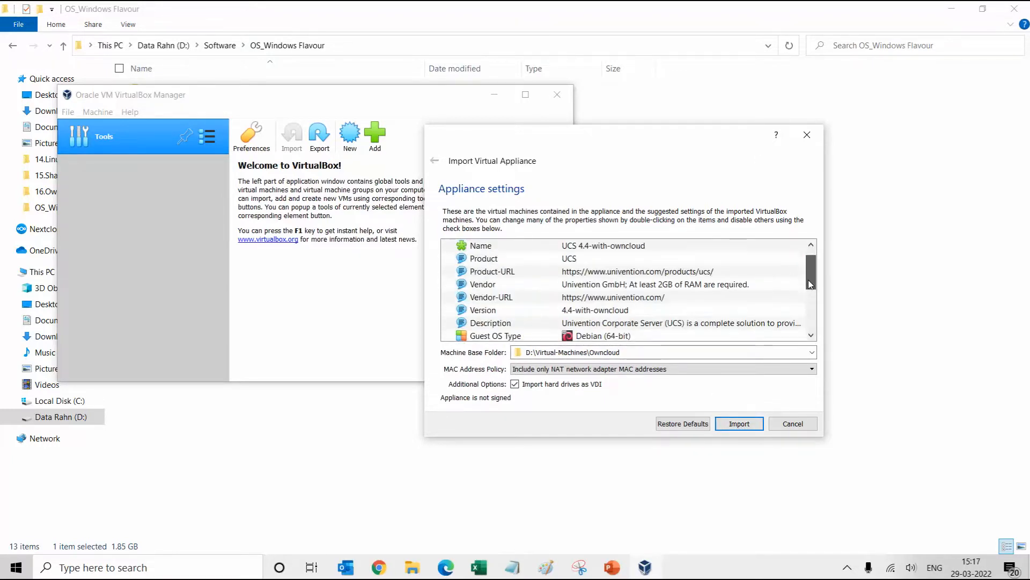
{"action": "left_click", "coordinate": [739, 425]}
Accept the licence and let the UCS 4.4-with-owncloud import finish
{"action": "left_click", "coordinate": [565, 373]}
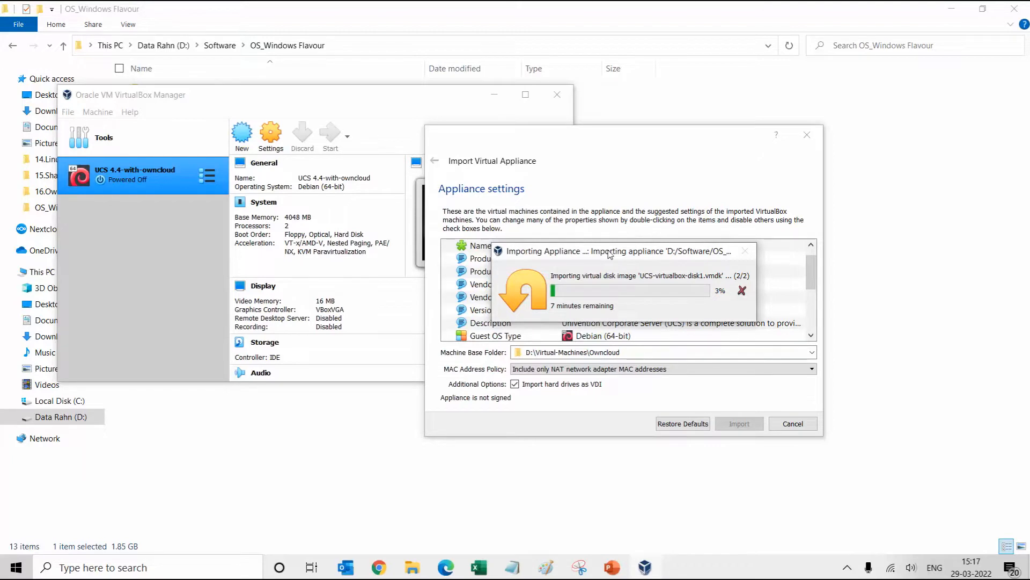
{"action": "left_click_drag", "start_coordinate": [606, 256], "coordinate": [618, 256]}
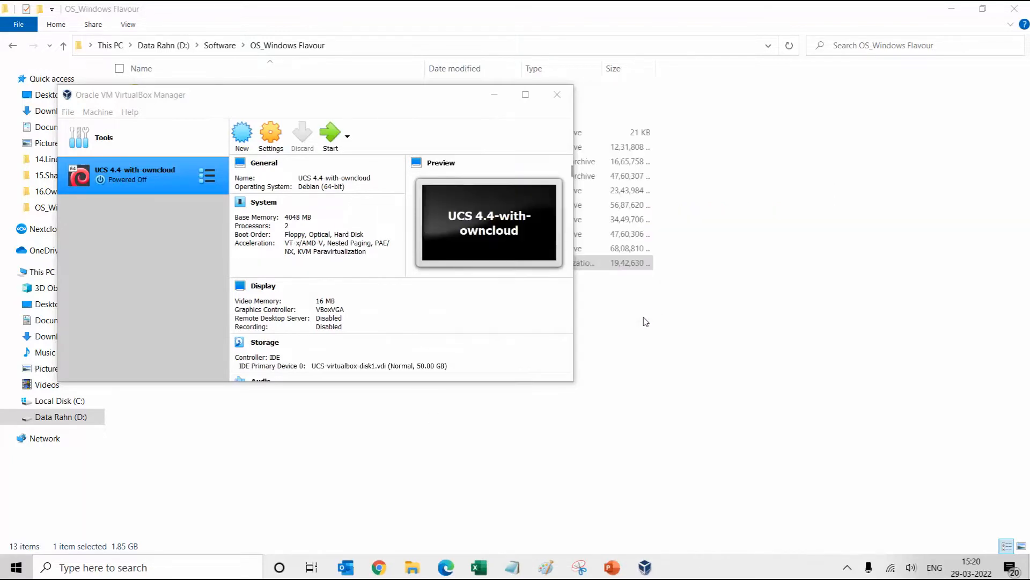
{"action": "left_click_drag", "start_coordinate": [426, 95], "coordinate": [536, 122]}
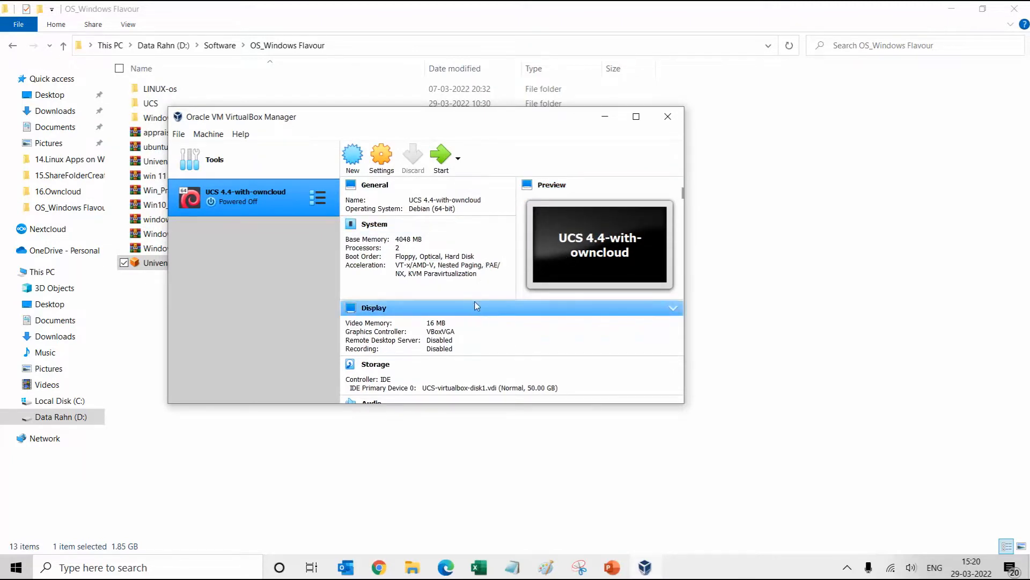
{"action": "scroll", "coordinate": [463, 277], "scroll_direction": "down", "scroll_amount": 1}
{"action": "scroll", "coordinate": [448, 257], "scroll_direction": "up", "scroll_amount": 1}
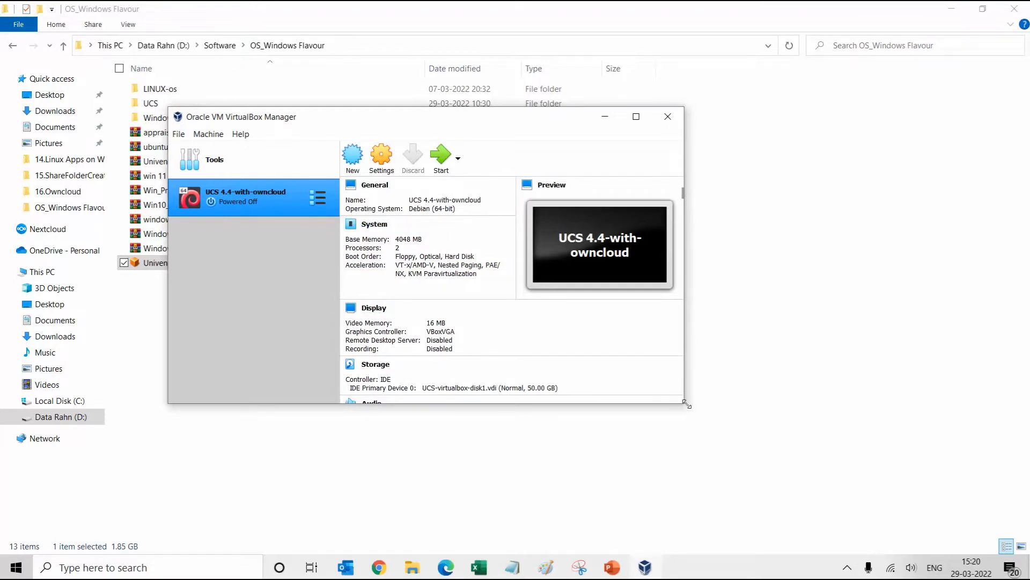
Enlarge the VirtualBox Manager window, minimise File Explorer and exit the slideshow
{"action": "left_click_drag", "start_coordinate": [686, 405], "coordinate": [850, 512]}
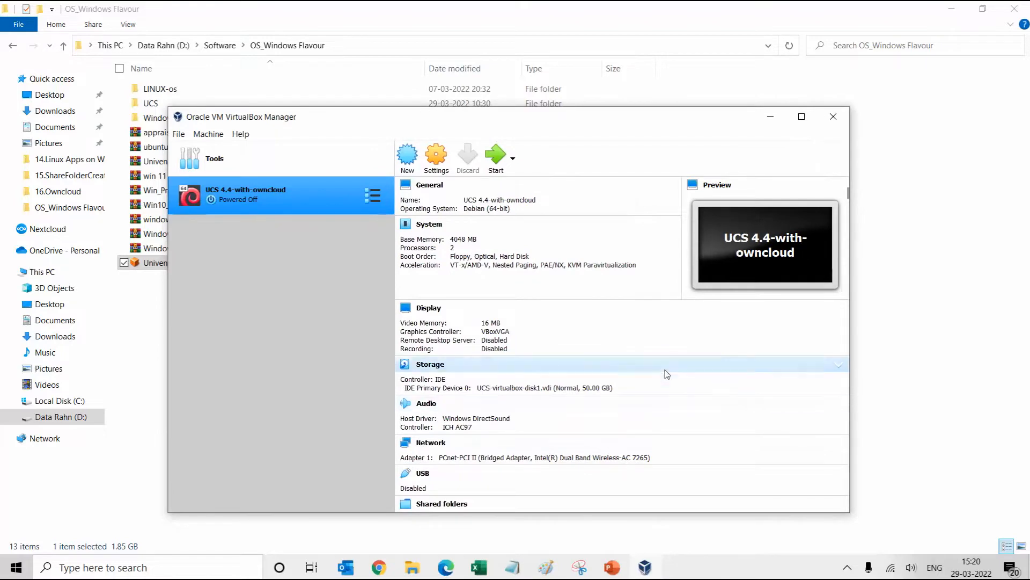
{"action": "scroll", "coordinate": [639, 355], "scroll_direction": "down", "scroll_amount": 7}
{"action": "scroll", "coordinate": [640, 358], "scroll_direction": "up", "scroll_amount": 8}
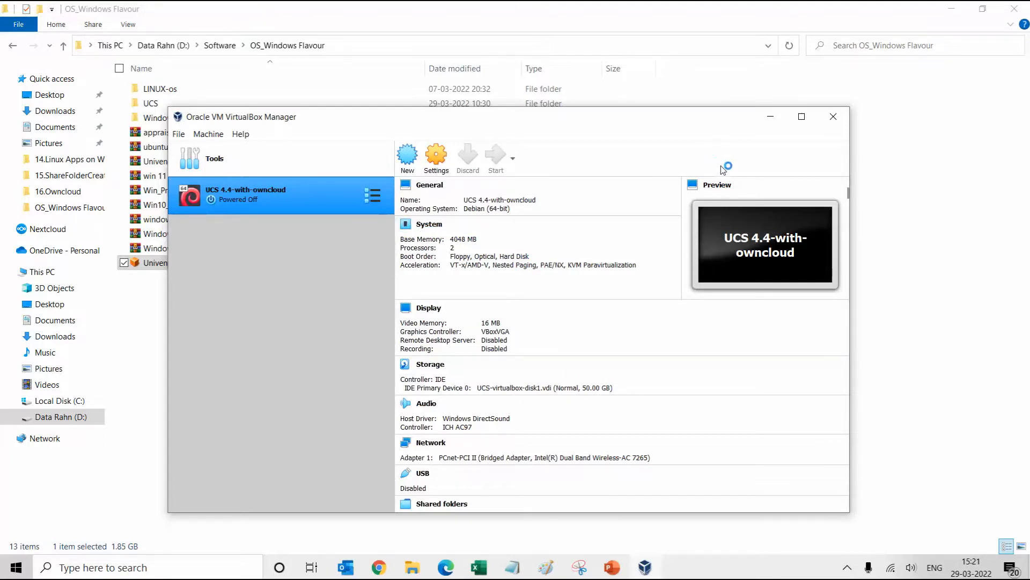
{"action": "left_click", "coordinate": [945, 8]}
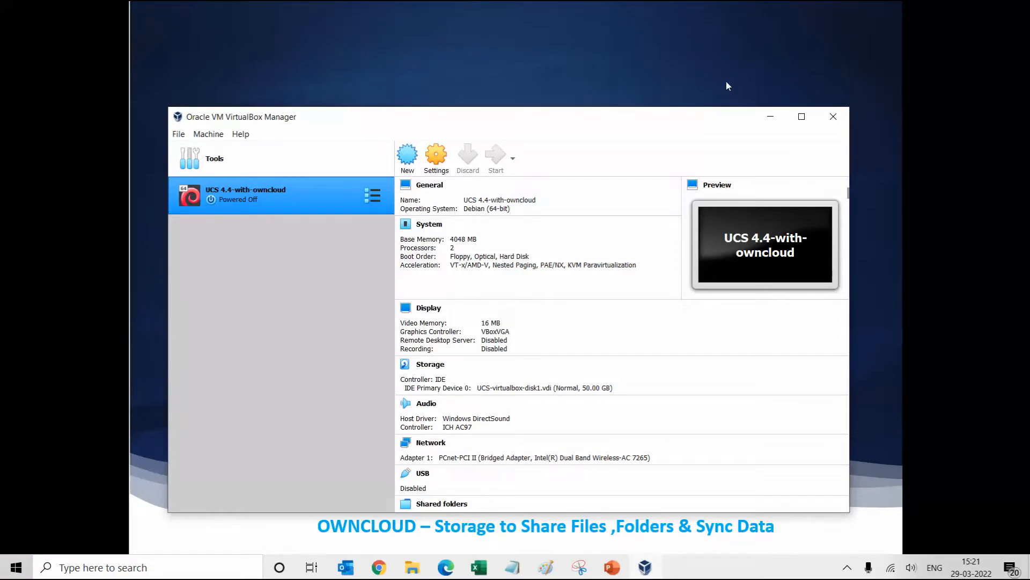
{"action": "left_click", "coordinate": [744, 57]}
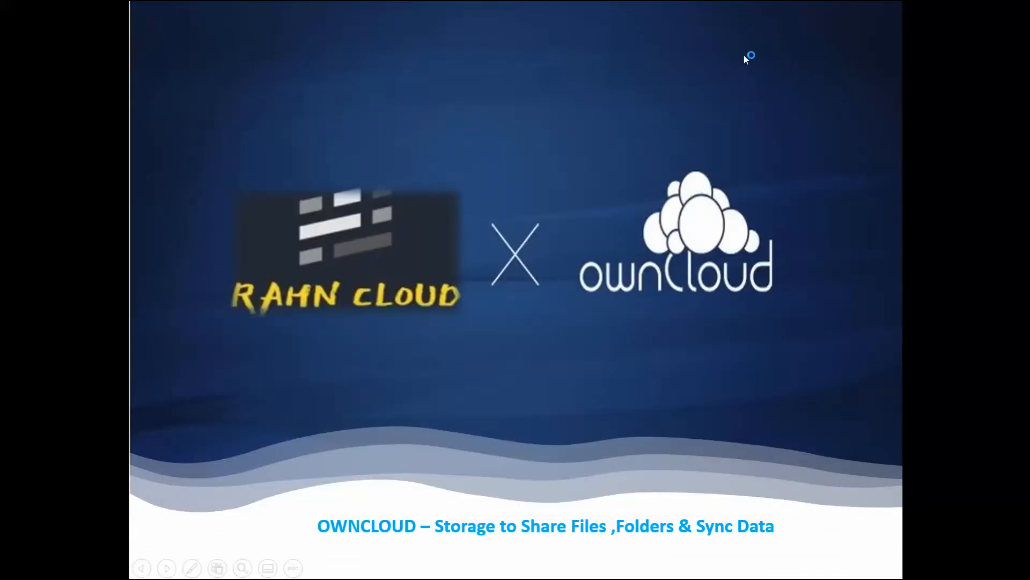
{"action": "key", "text": "Escape"}
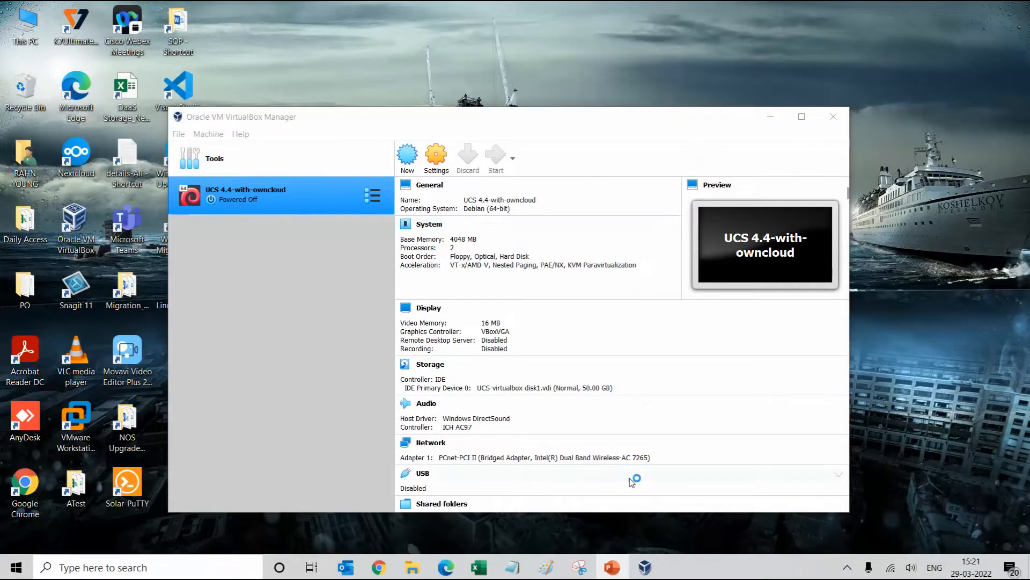
Boot the UCS 4.4-with-owncloud VM, enlarge its window and dismiss the keyboard and mouse notices
{"action": "left_click", "coordinate": [614, 566]}
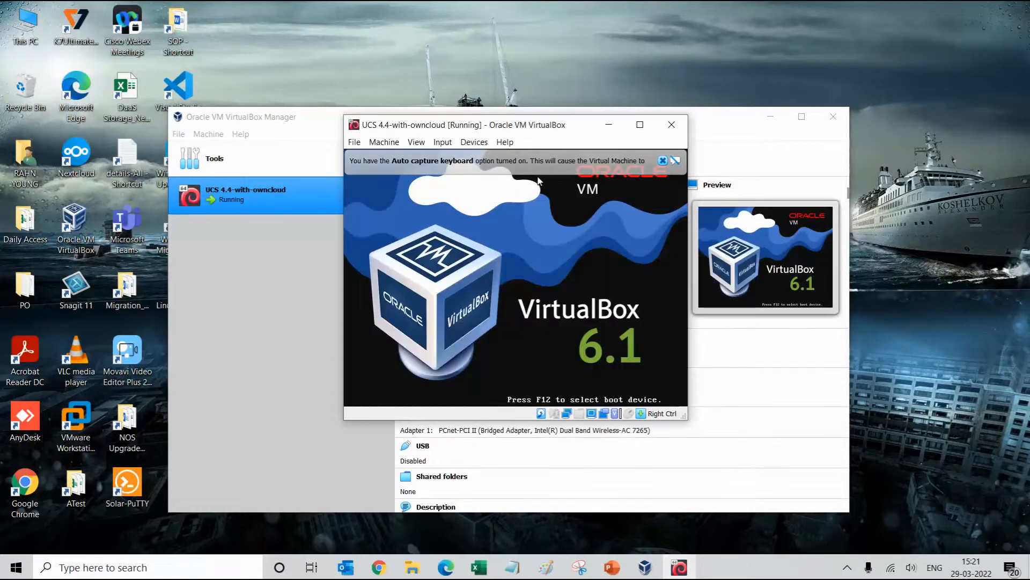
{"action": "left_click_drag", "start_coordinate": [688, 419], "coordinate": [827, 490]}
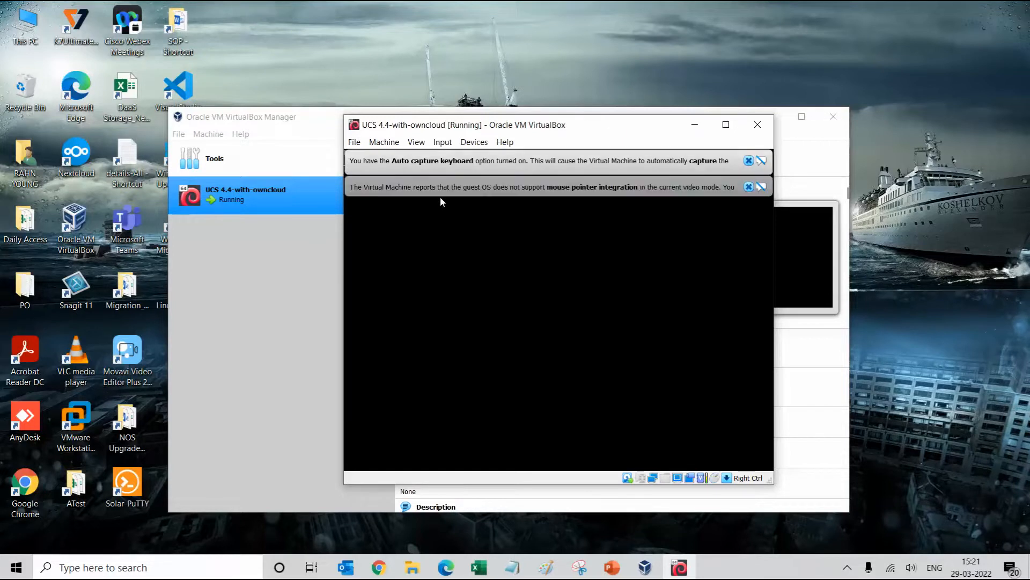
{"action": "left_click", "coordinate": [749, 161]}
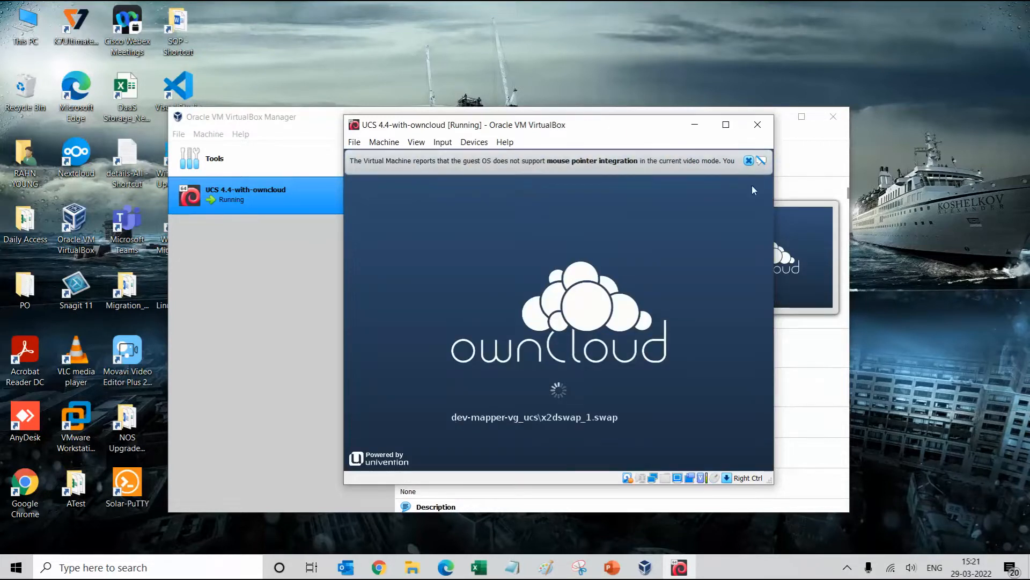
{"action": "left_click", "coordinate": [749, 160]}
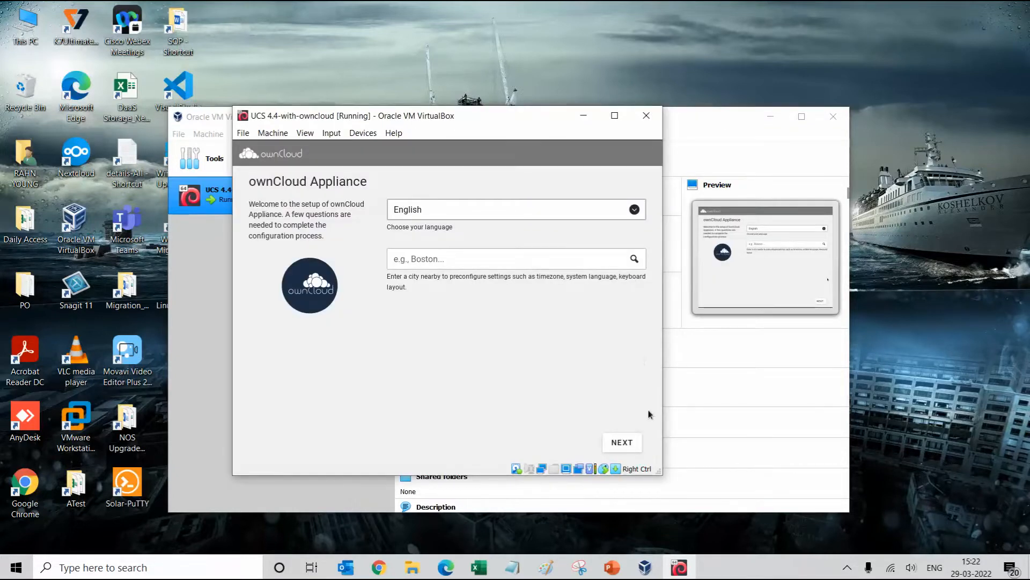
Choose Chennai as the city (Asia/Kolkata, Indian keyboard) and continue to network configuration
{"action": "left_click_drag", "start_coordinate": [663, 473], "coordinate": [745, 493]}
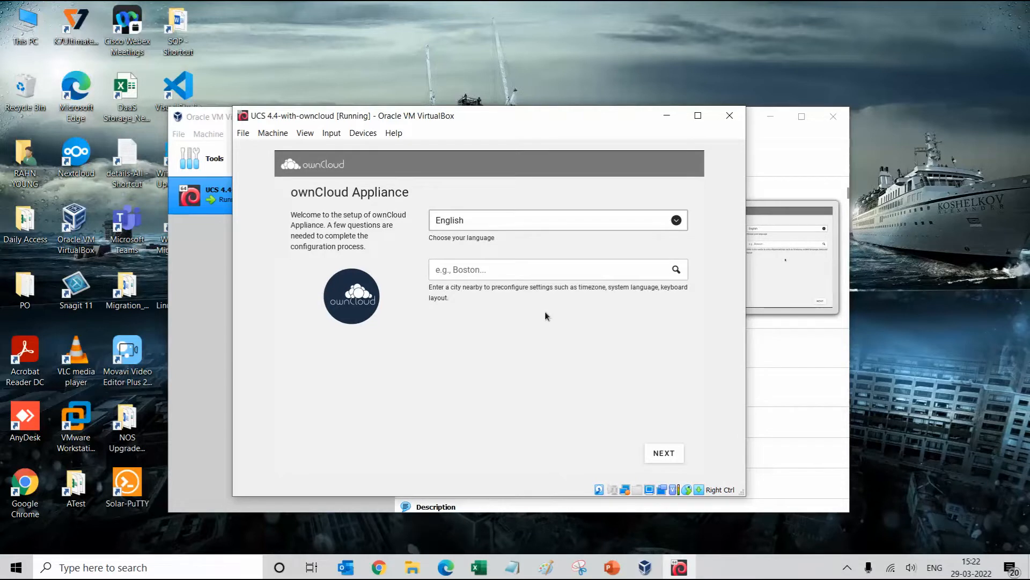
{"action": "left_click", "coordinate": [490, 270]}
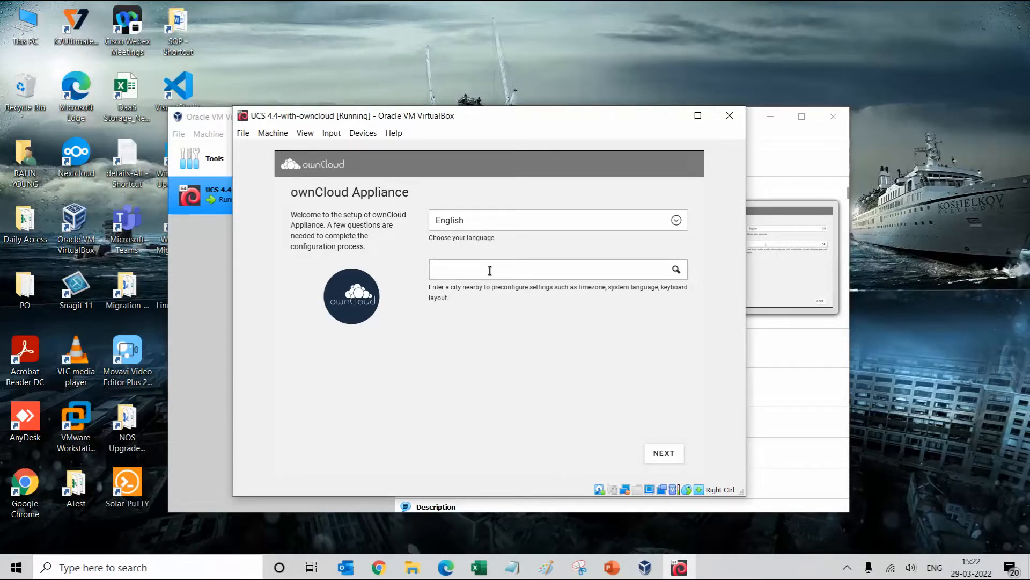
{"action": "type", "text": "Chenna"}
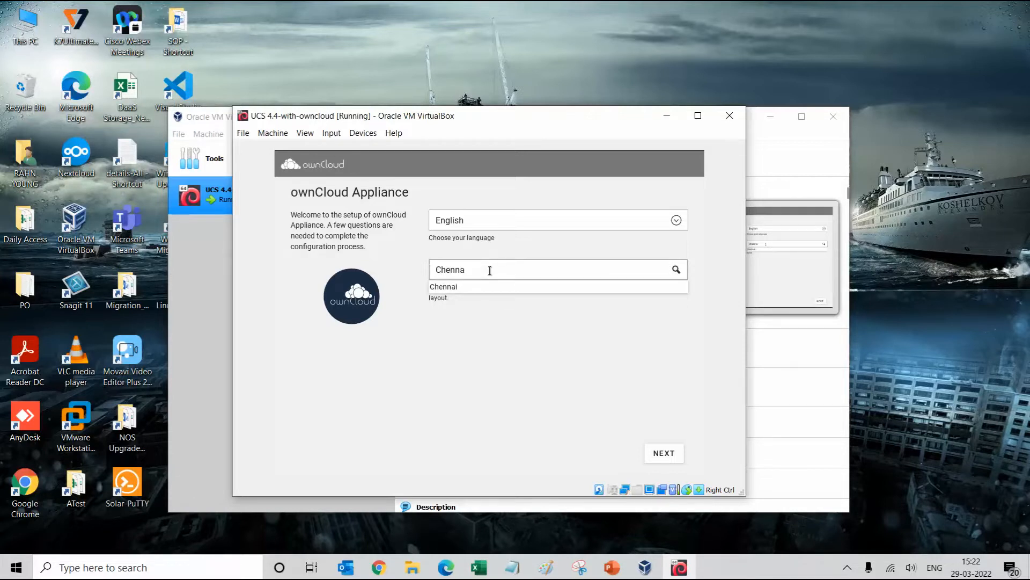
{"action": "left_click", "coordinate": [444, 288]}
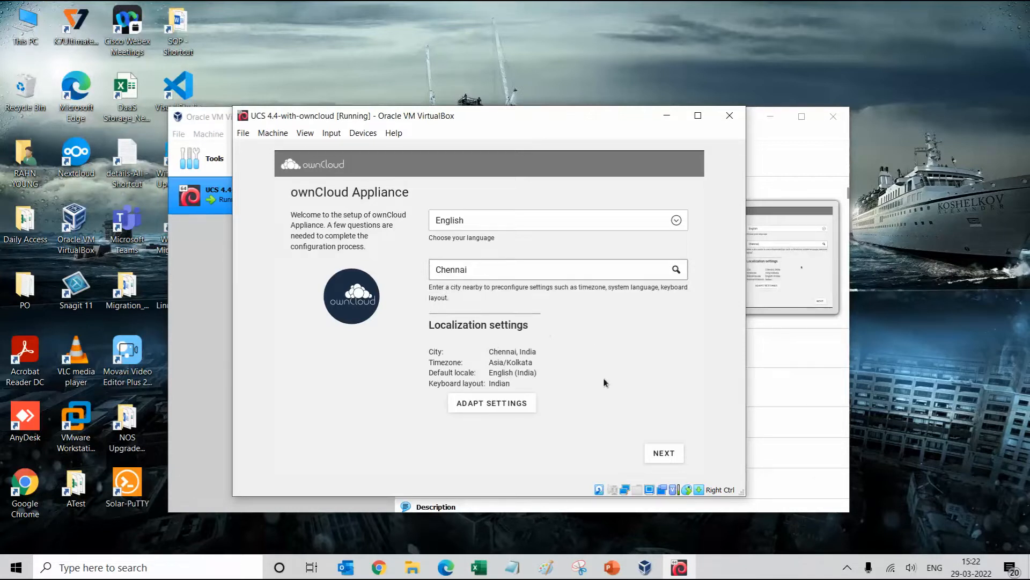
{"action": "left_click", "coordinate": [663, 453]}
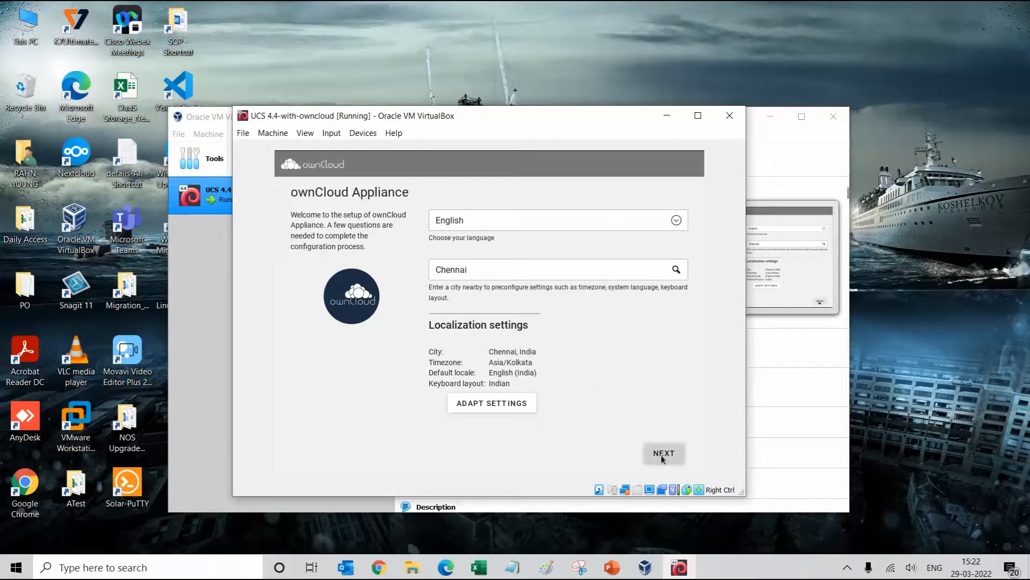
{"action": "left_click", "coordinate": [513, 342]}
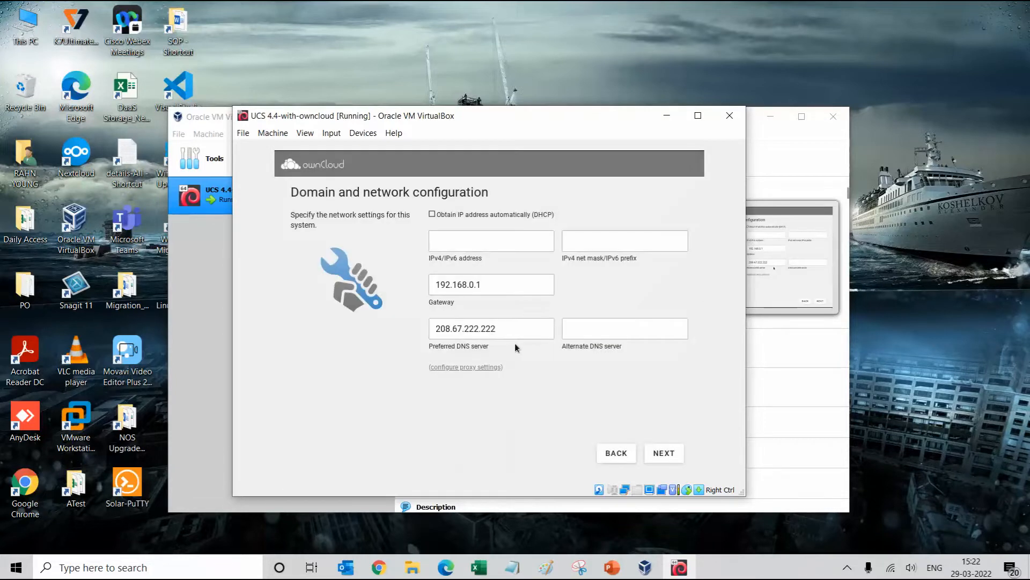
Return to network configuration and turn off DHCP for a static address
{"action": "left_click", "coordinate": [604, 451]}
{"action": "left_click", "coordinate": [432, 214]}
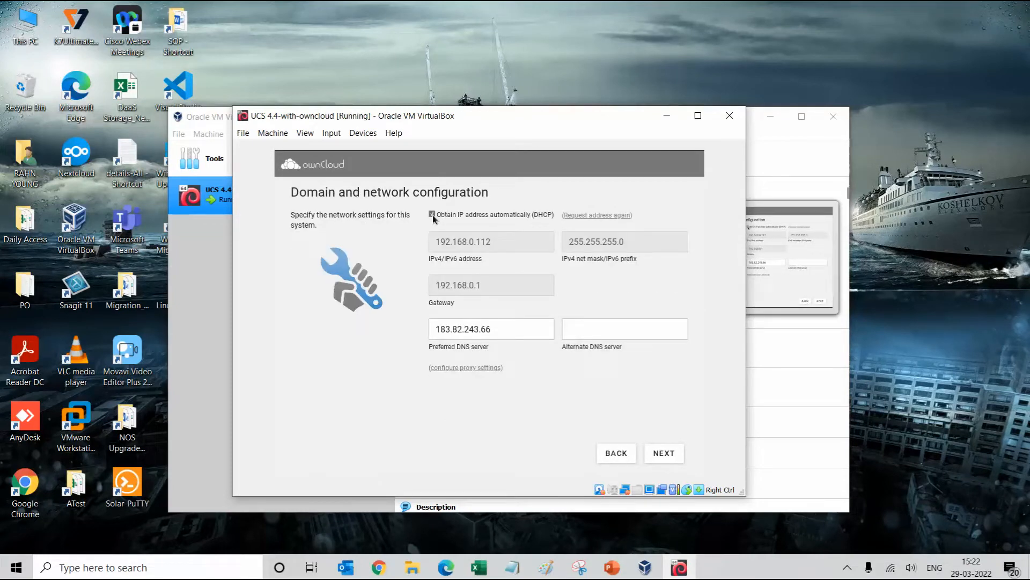
{"action": "left_click", "coordinate": [432, 214]}
Set DNS servers 192.168.0.1 and 8.8.8.8 and continue to domain setup
{"action": "left_click", "coordinate": [498, 329]}
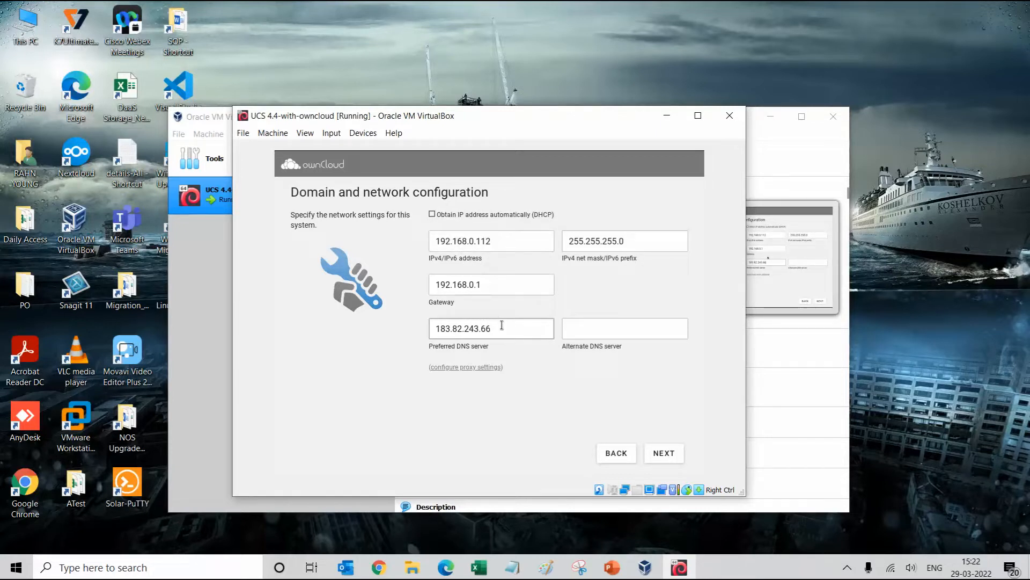
{"action": "left_click_drag", "start_coordinate": [499, 327], "coordinate": [426, 325]}
{"action": "key", "text": "BackSpace"}
{"action": "key", "text": "BackSpace"}
{"action": "left_click", "coordinate": [649, 335]}
{"action": "type", "text": "8.8.8.8"}
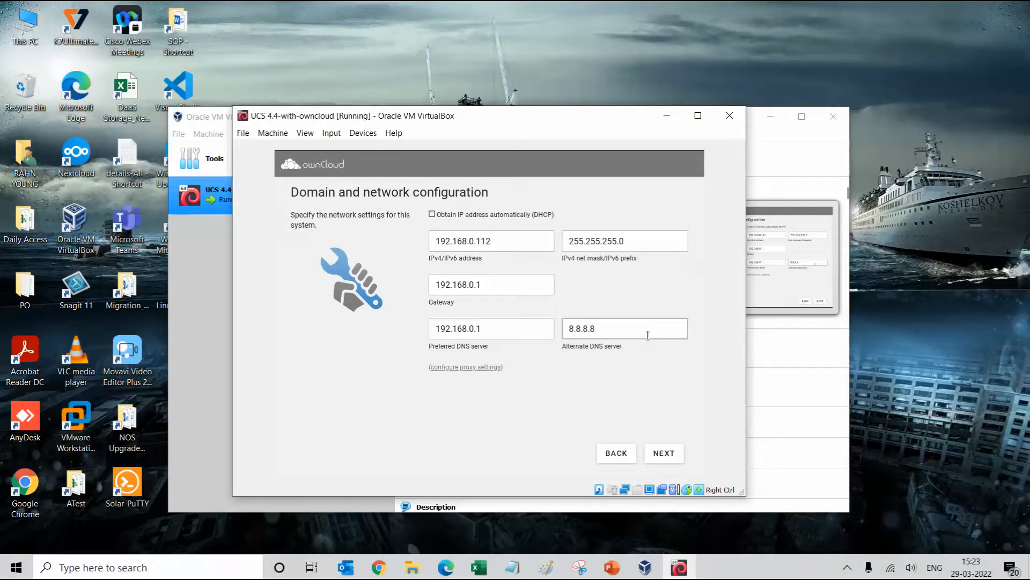
{"action": "left_click", "coordinate": [663, 454]}
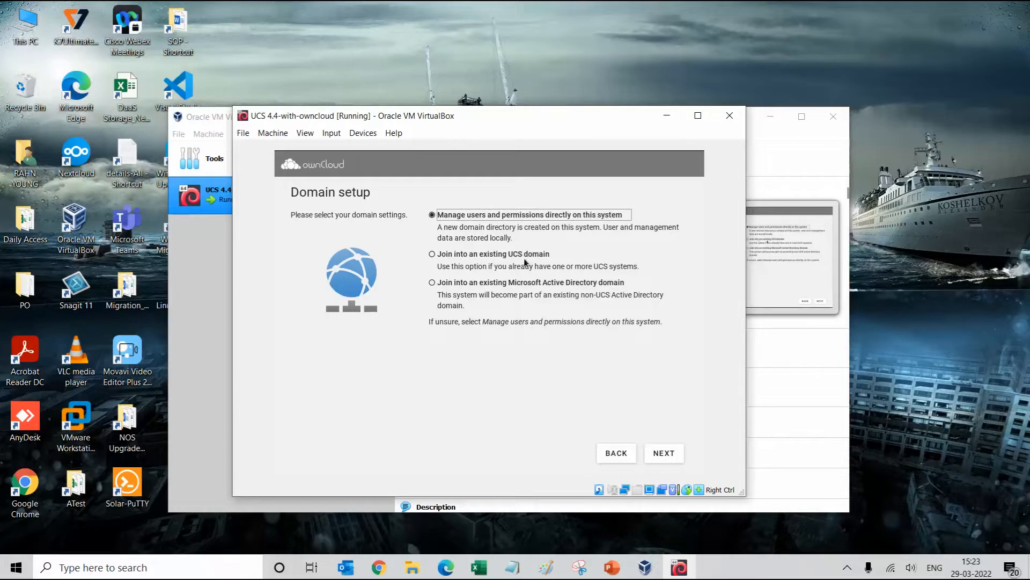
Keep user and permission management on this system instead of joining an Active Directory domain
{"action": "left_click", "coordinate": [458, 283]}
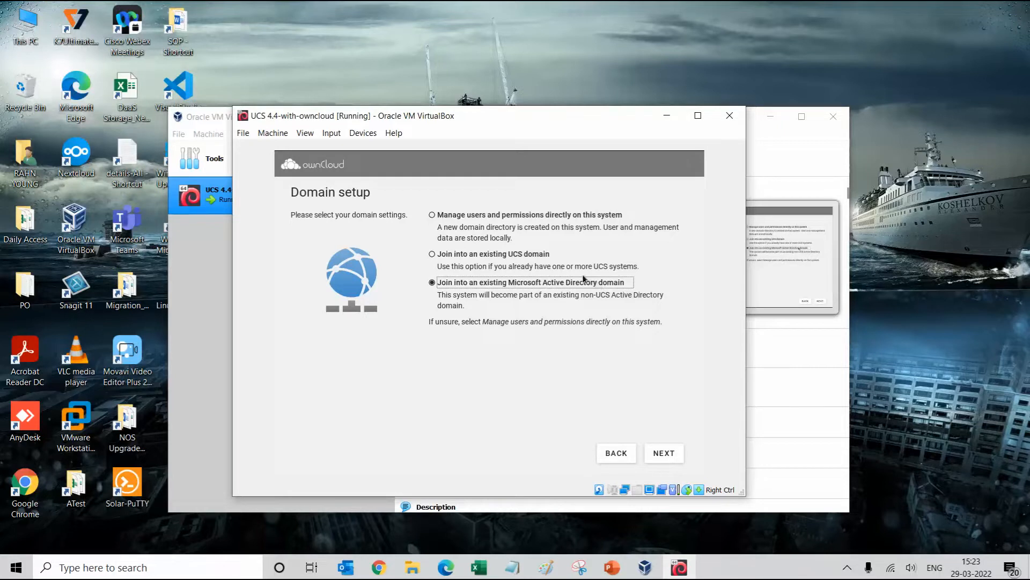
{"action": "left_click", "coordinate": [468, 216]}
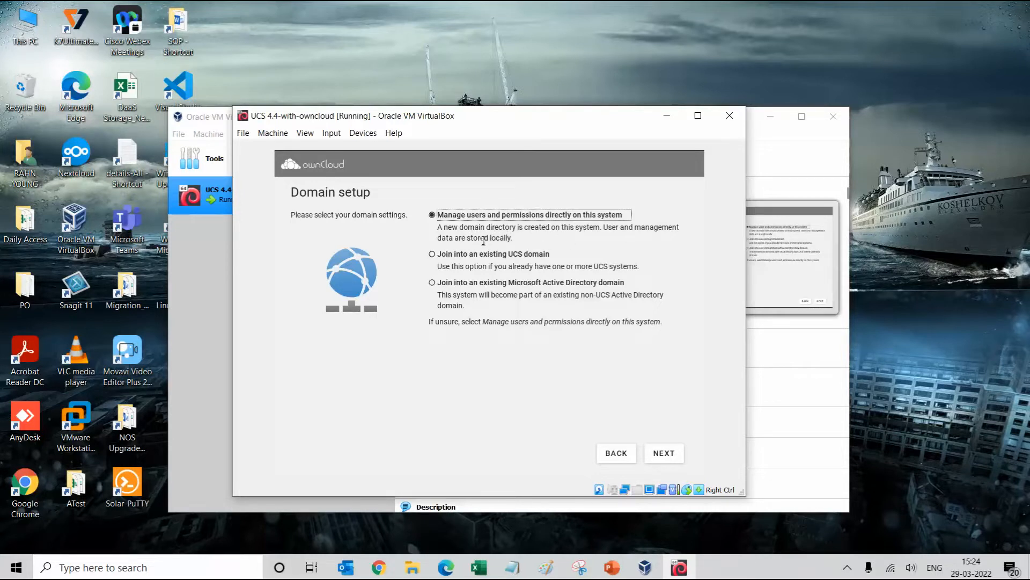
{"action": "left_click", "coordinate": [665, 453]}
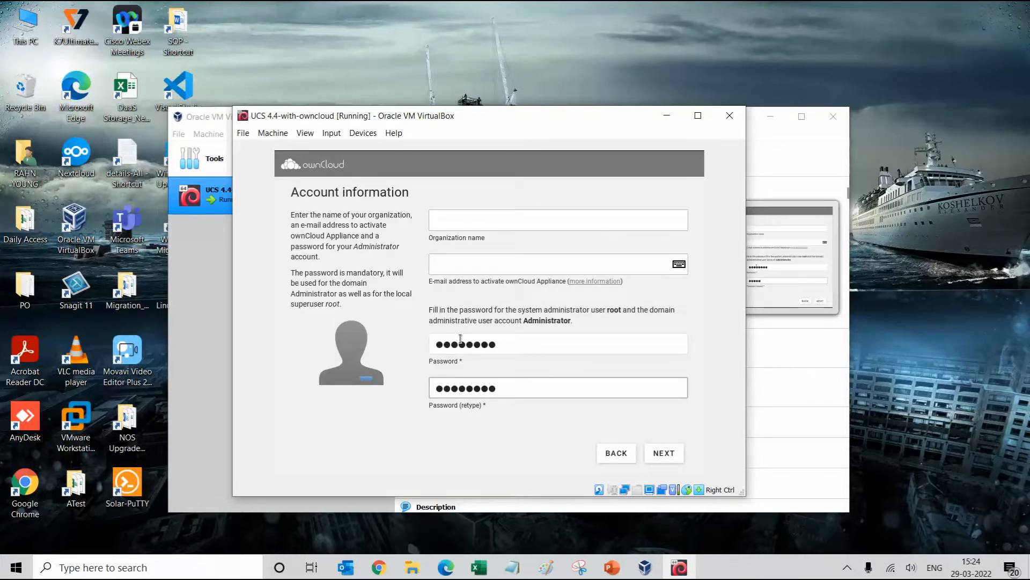
Accept the account information and host settings for ucs-6655.mydomain.intranet without changes
{"action": "left_click", "coordinate": [672, 458]}
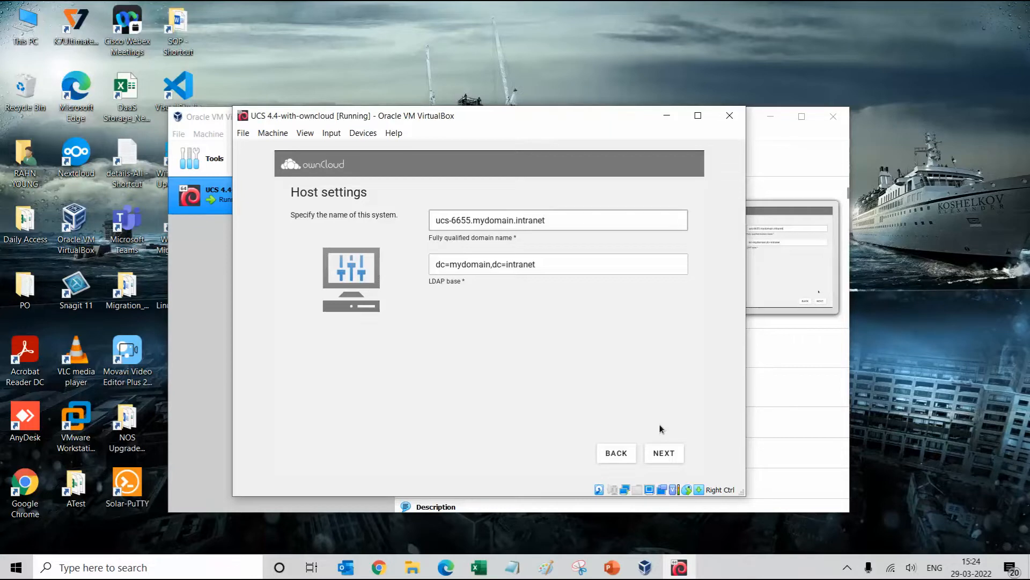
{"action": "left_click", "coordinate": [668, 453]}
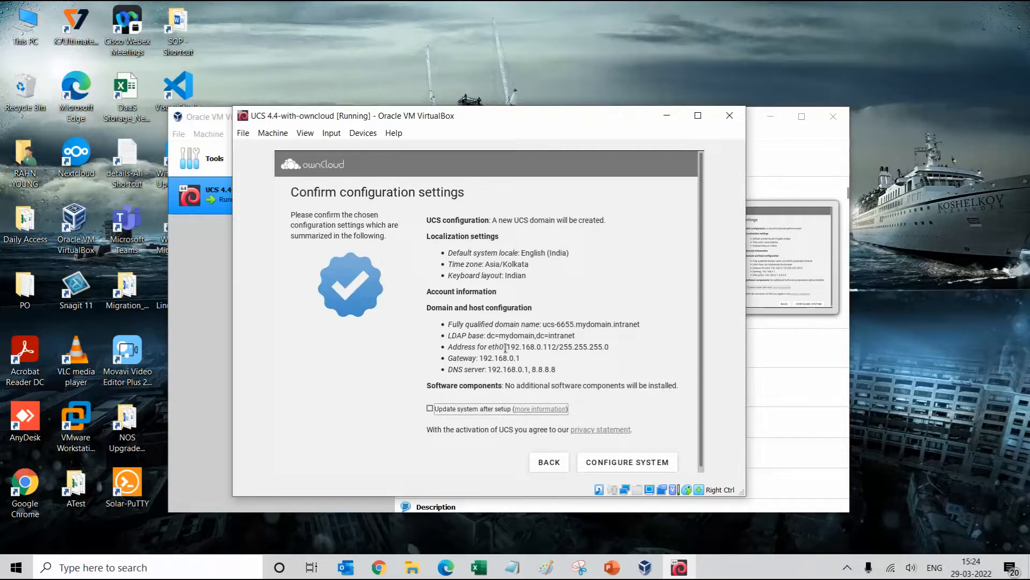
Start configuring the appliance with the summarized settings and let the configuration run
{"action": "scroll", "coordinate": [659, 439], "scroll_direction": "down", "scroll_amount": 1}
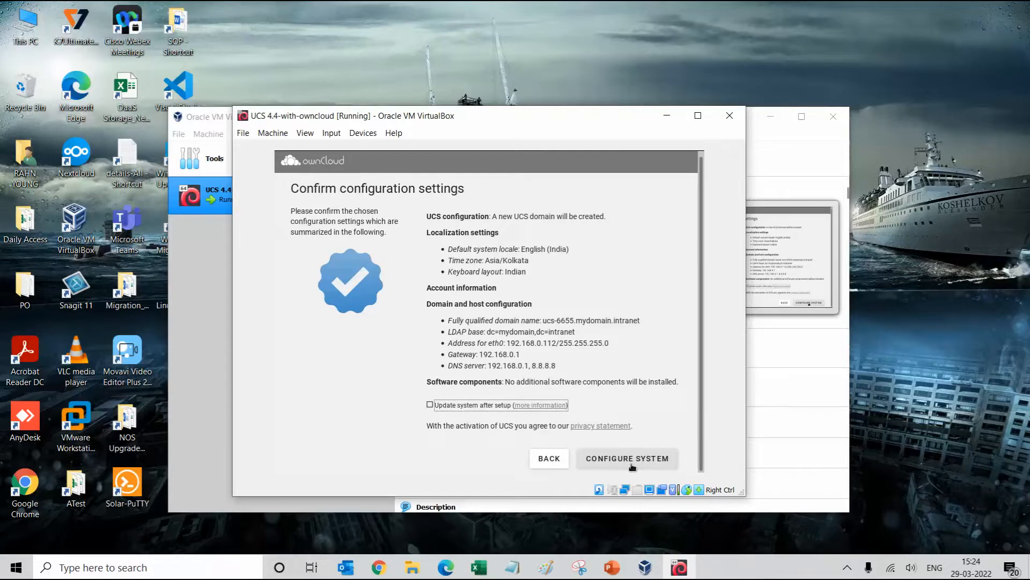
{"action": "left_click", "coordinate": [632, 467]}
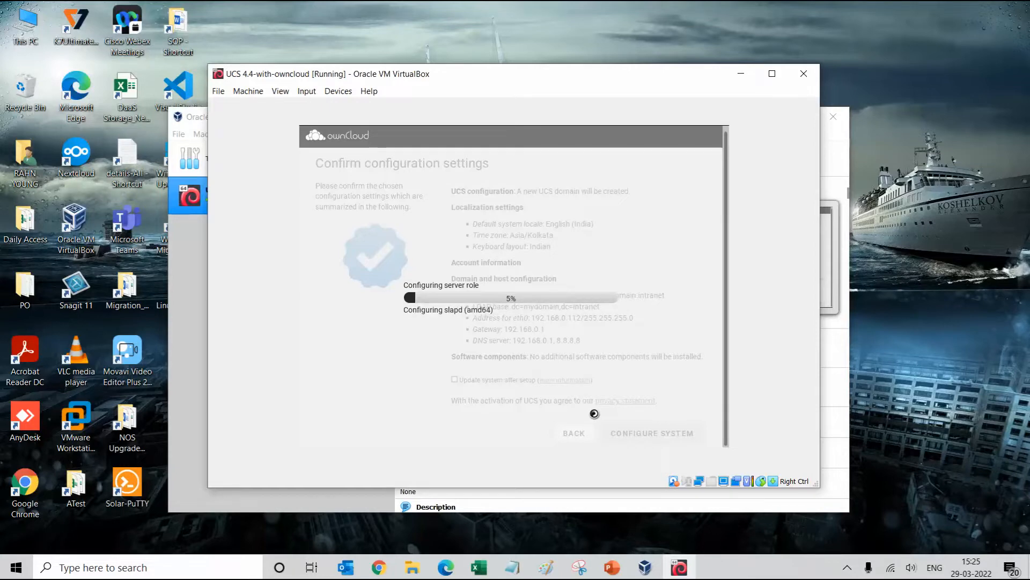
{"action": "left_click", "coordinate": [847, 568]}
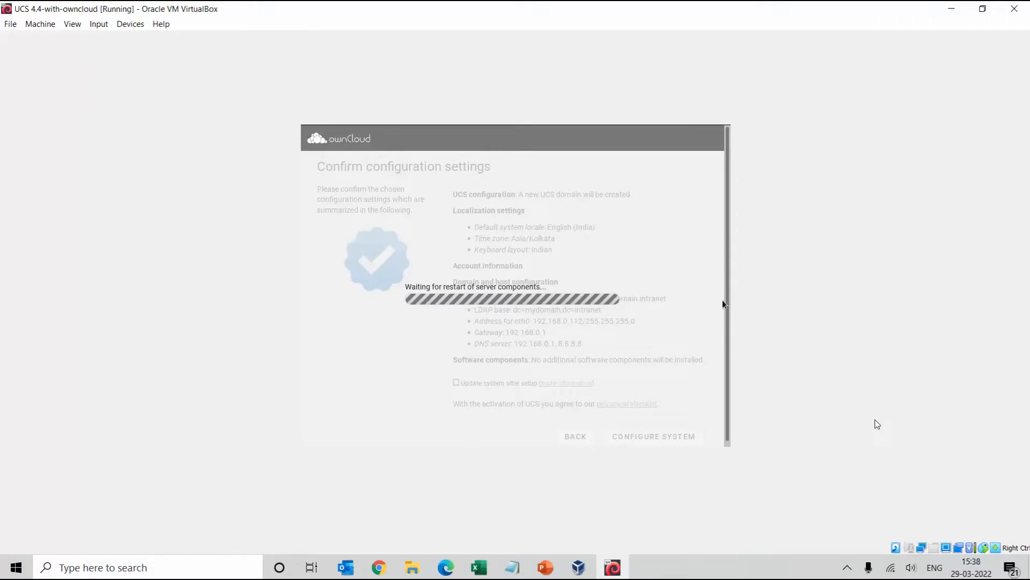
{"action": "left_click", "coordinate": [847, 569]}
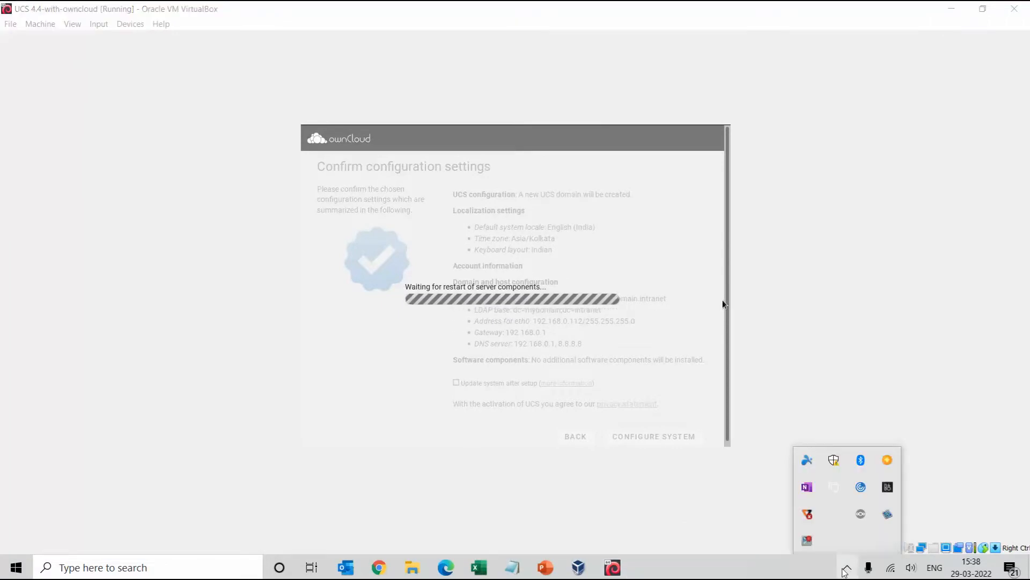
{"action": "left_click", "coordinate": [814, 568]}
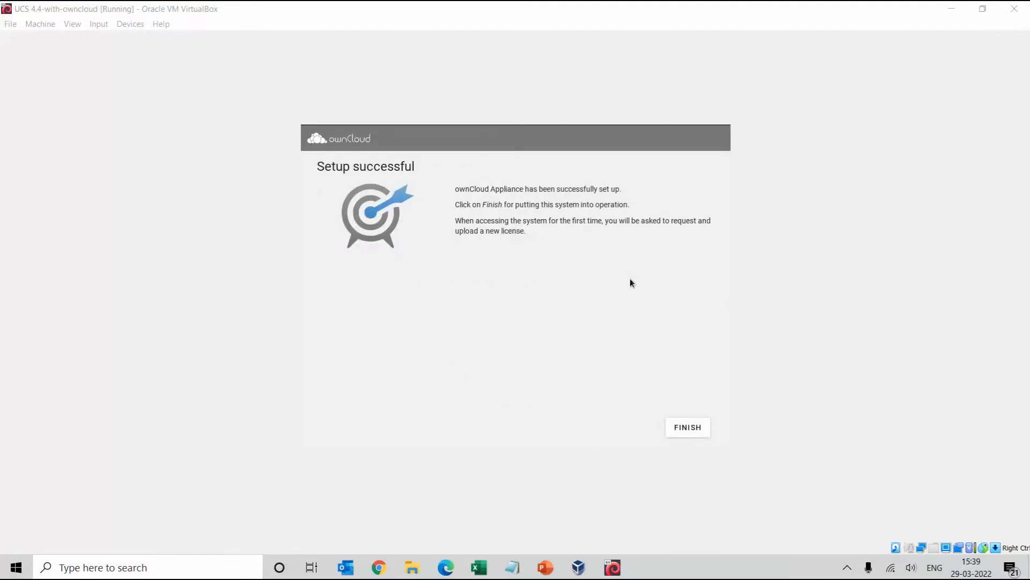
Finish the successful setup to put the ownCloud Appliance into operation
{"action": "left_click", "coordinate": [687, 427]}
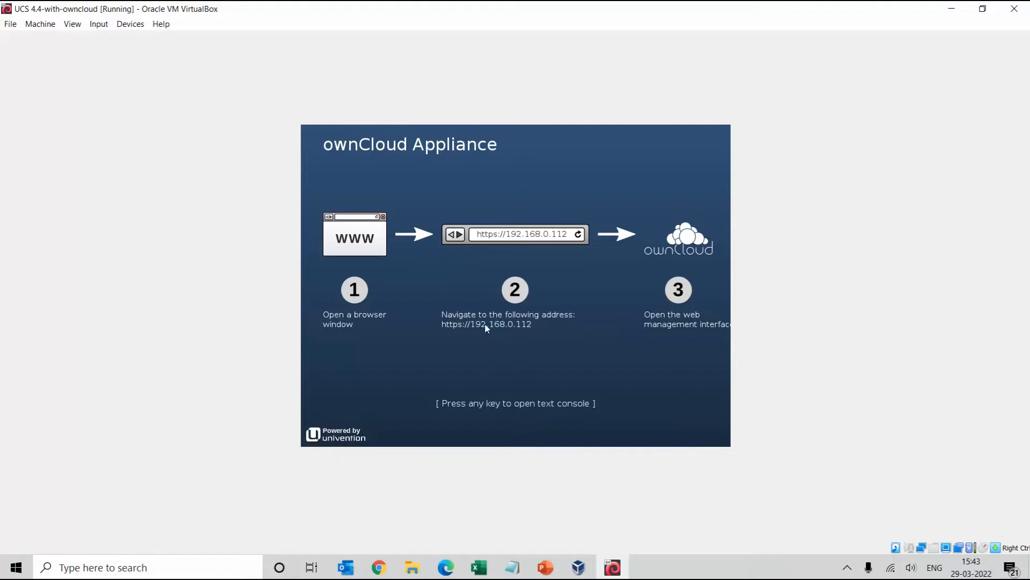
{"action": "left_click", "coordinate": [379, 567]}
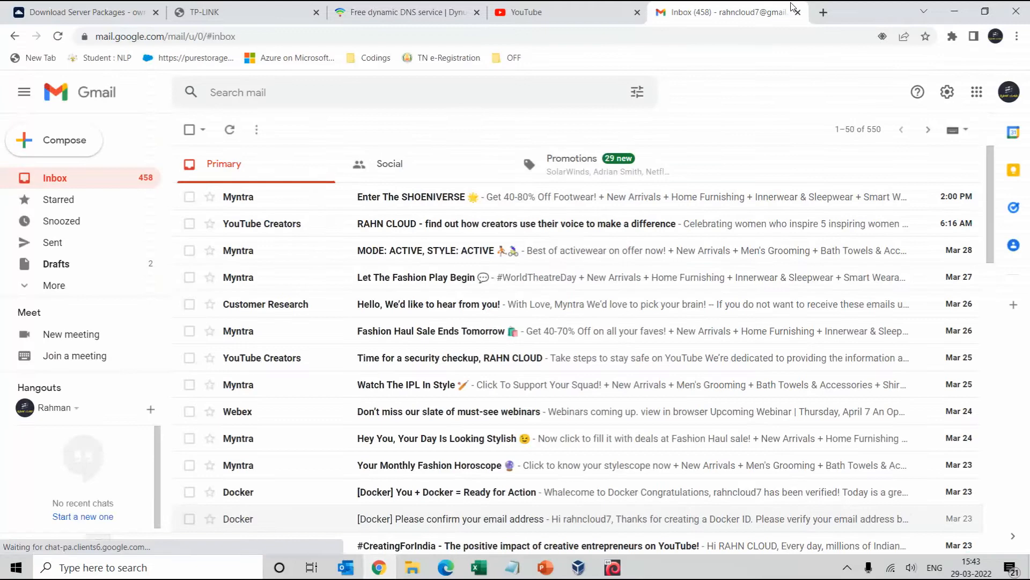
{"action": "left_click", "coordinate": [725, 12]}
{"action": "type", "text": "1"}
{"action": "key", "text": "BackSpace"}
{"action": "key", "text": "BackSpace"}
{"action": "type", "text": "htt"}
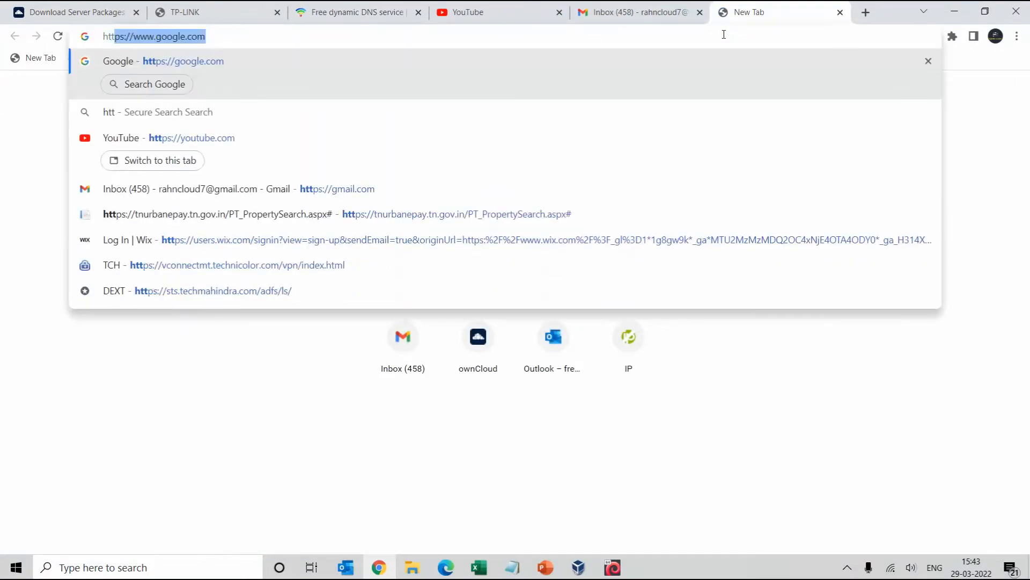
{"action": "type", "text": "ps://1"}
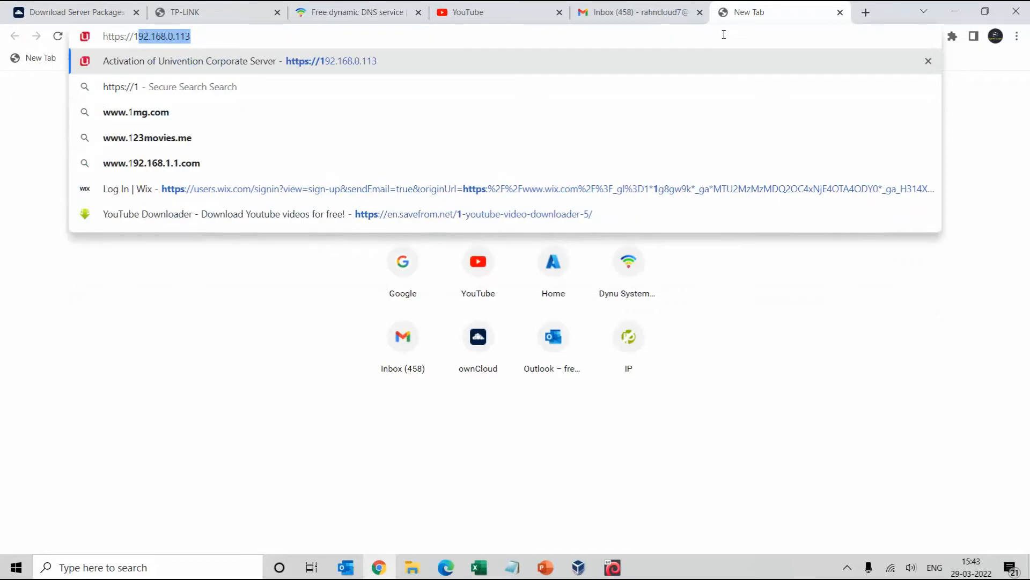
{"action": "type", "text": "92.168.0.1"}
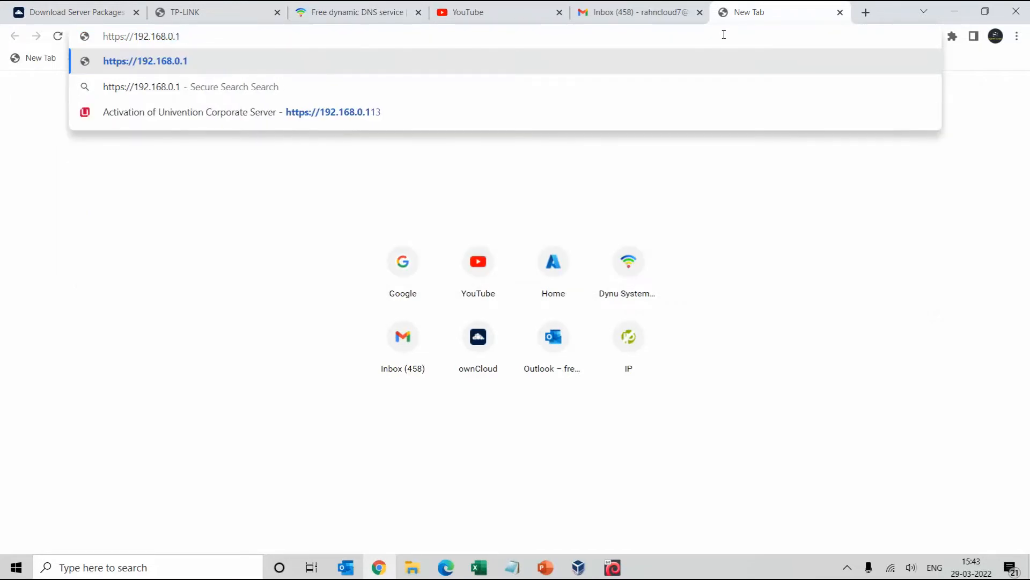
{"action": "type", "text": "12"}
{"action": "key", "text": "Return"}
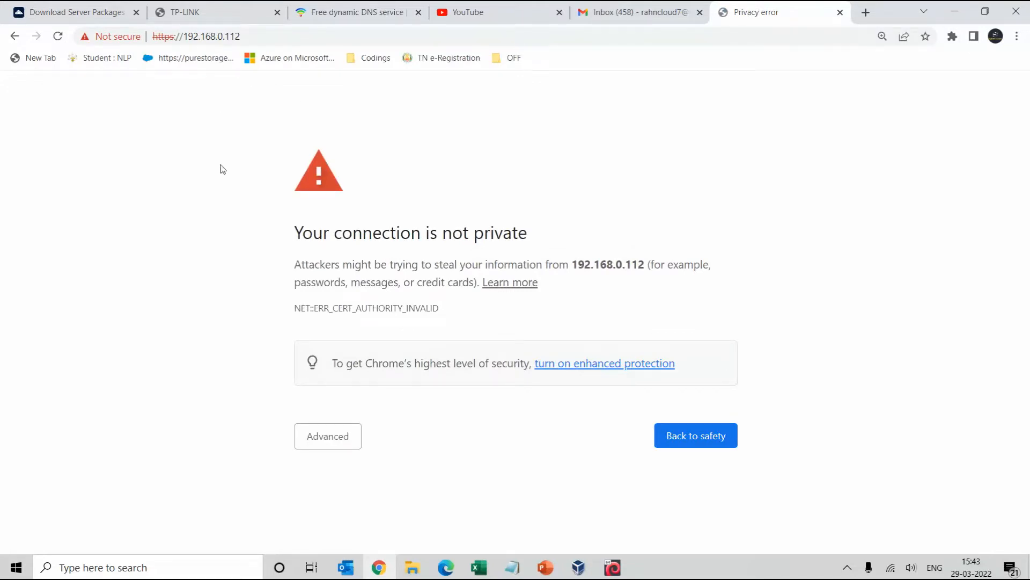
{"action": "left_click", "coordinate": [326, 436]}
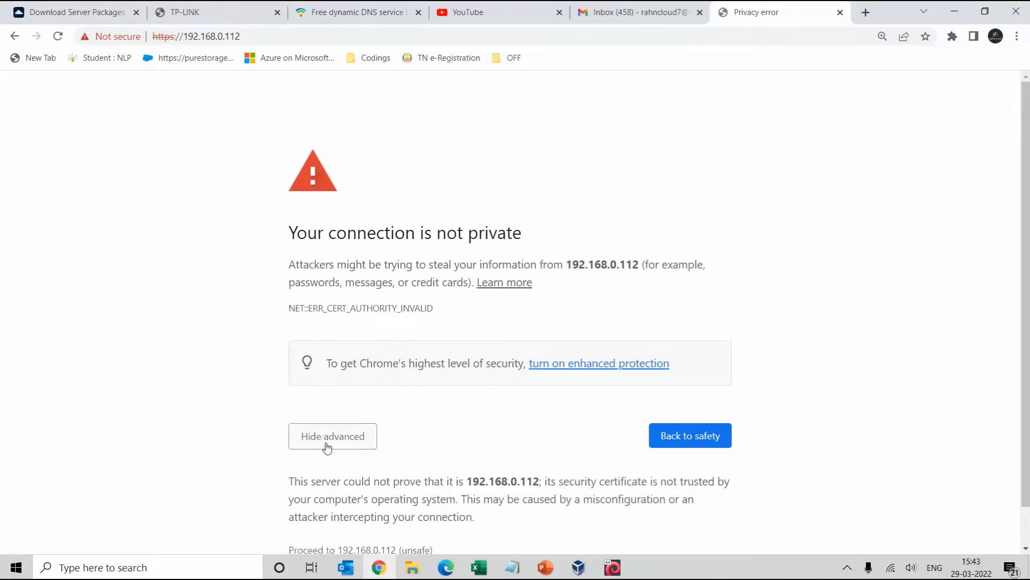
{"action": "scroll", "coordinate": [349, 419], "scroll_direction": "down", "scroll_amount": 1}
{"action": "left_click", "coordinate": [338, 508]}
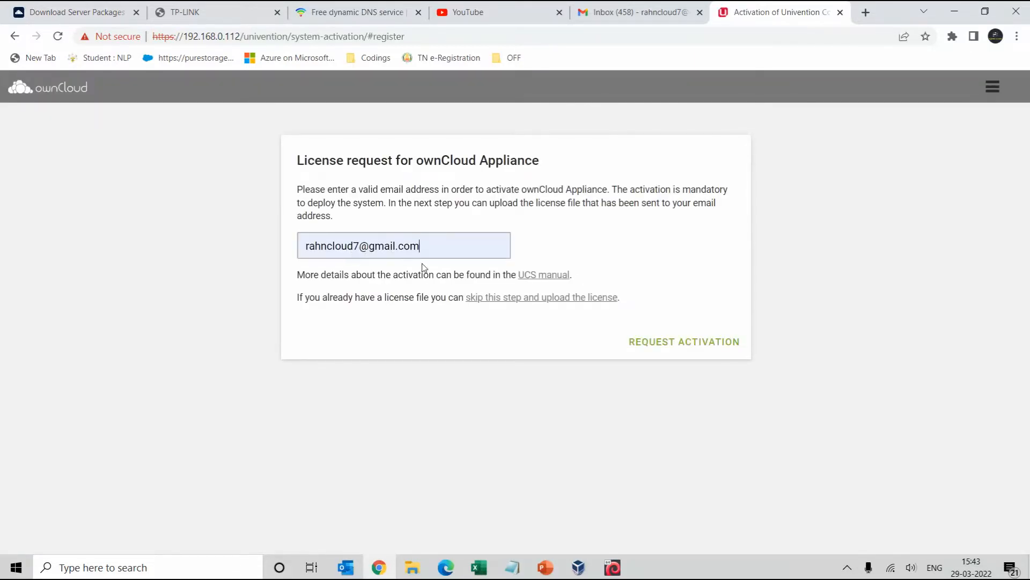
Request the activation license by e-mail and check the Gmail inbox for the Univention message
{"action": "left_click", "coordinate": [674, 346]}
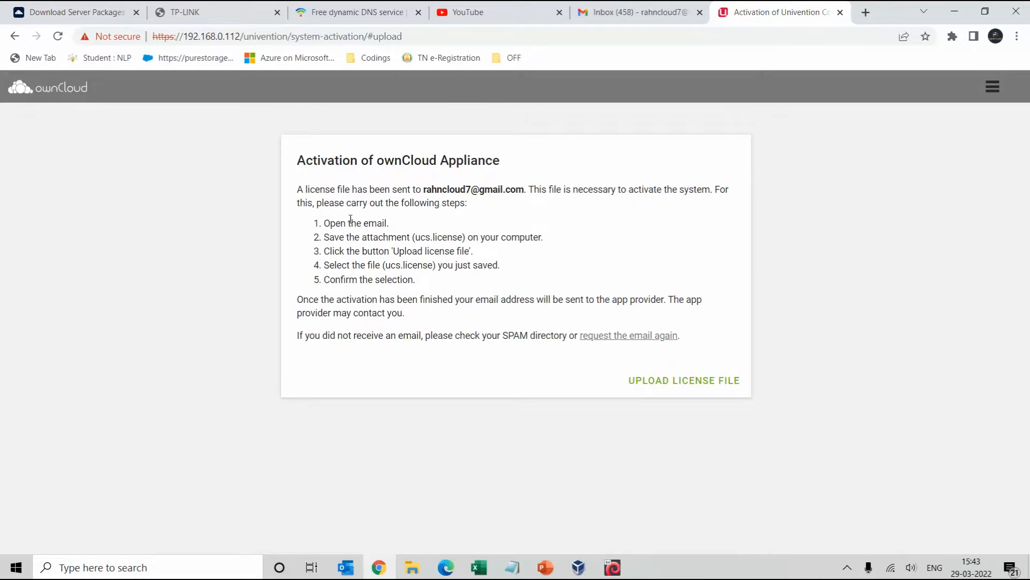
{"action": "left_click", "coordinate": [635, 8]}
{"action": "left_click", "coordinate": [766, 9]}
{"action": "left_click", "coordinate": [609, 8]}
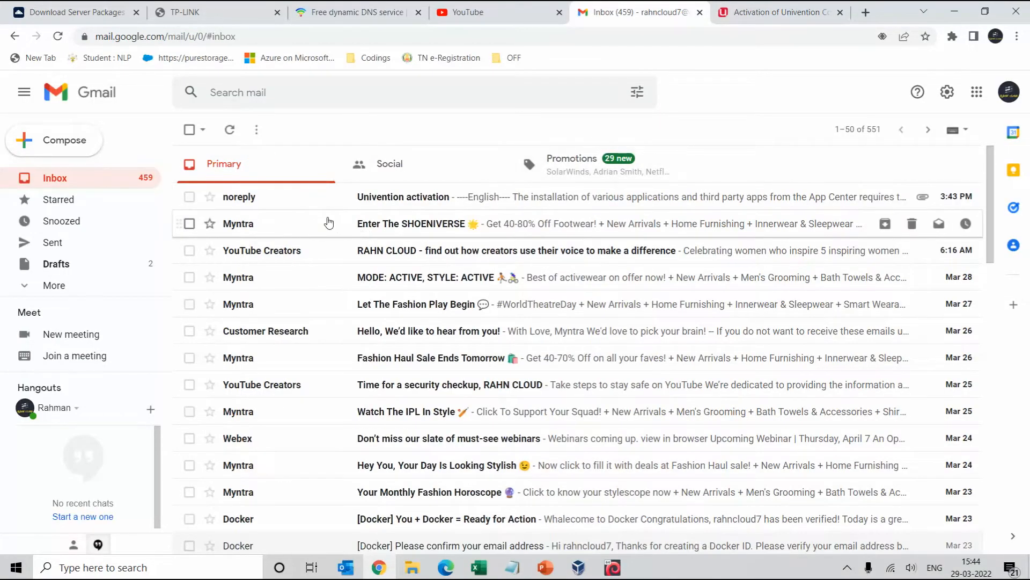
Open the Univention activation e-mail and download its ucs.license attachment
{"action": "left_click", "coordinate": [398, 202]}
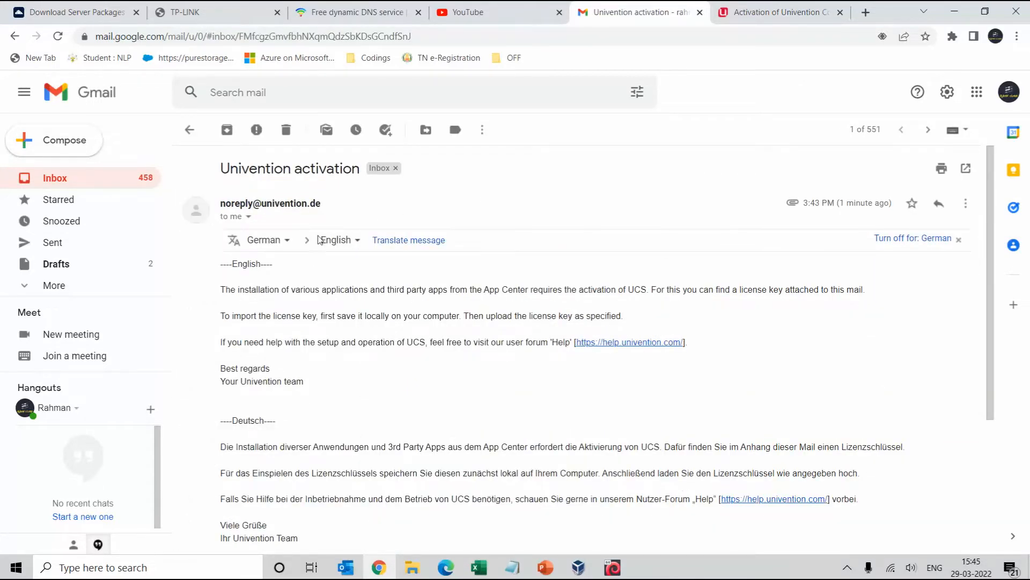
{"action": "scroll", "coordinate": [428, 341], "scroll_direction": "down", "scroll_amount": 3}
{"action": "mouse_move", "coordinate": [299, 420]}
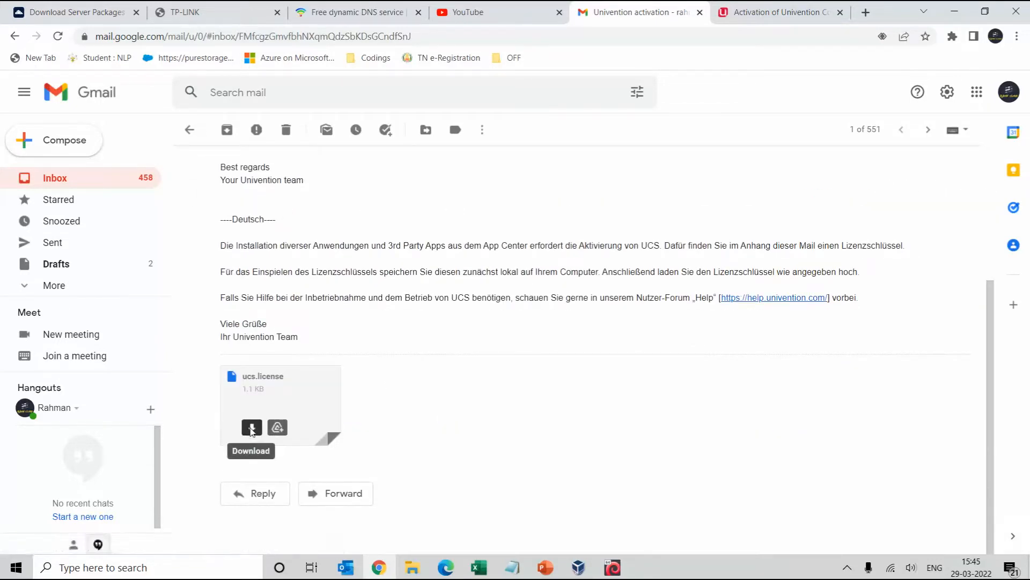
{"action": "left_click", "coordinate": [250, 429]}
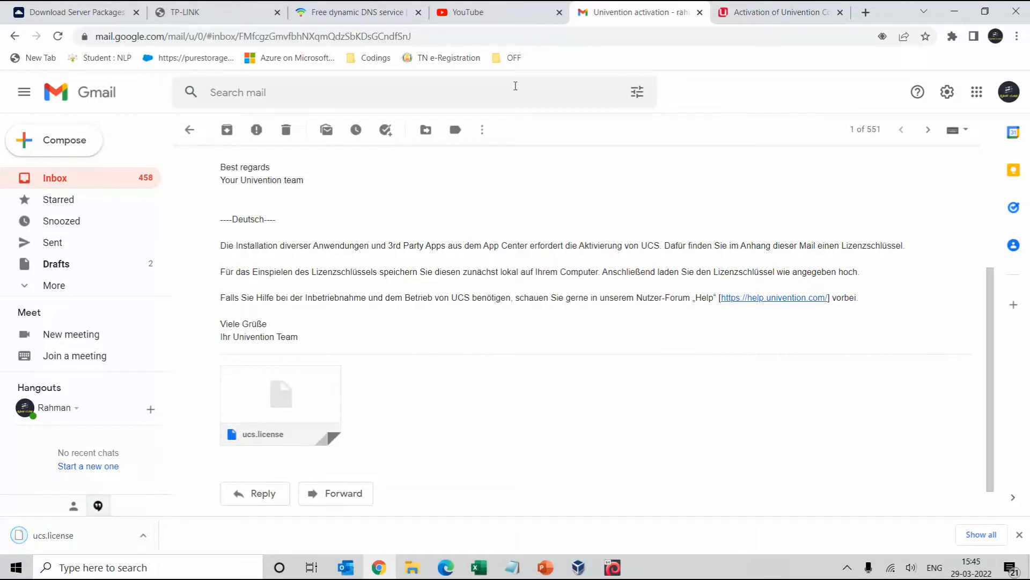
{"action": "left_click", "coordinate": [765, 9]}
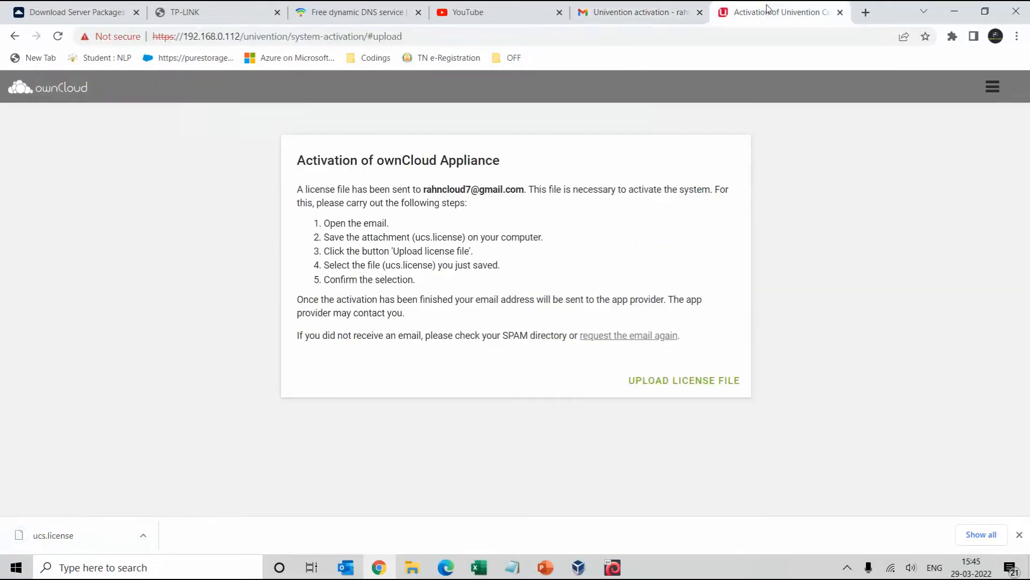
Upload ucs.license from the Downloads folder to activate the appliance, then continue to the portal
{"action": "left_click", "coordinate": [675, 388]}
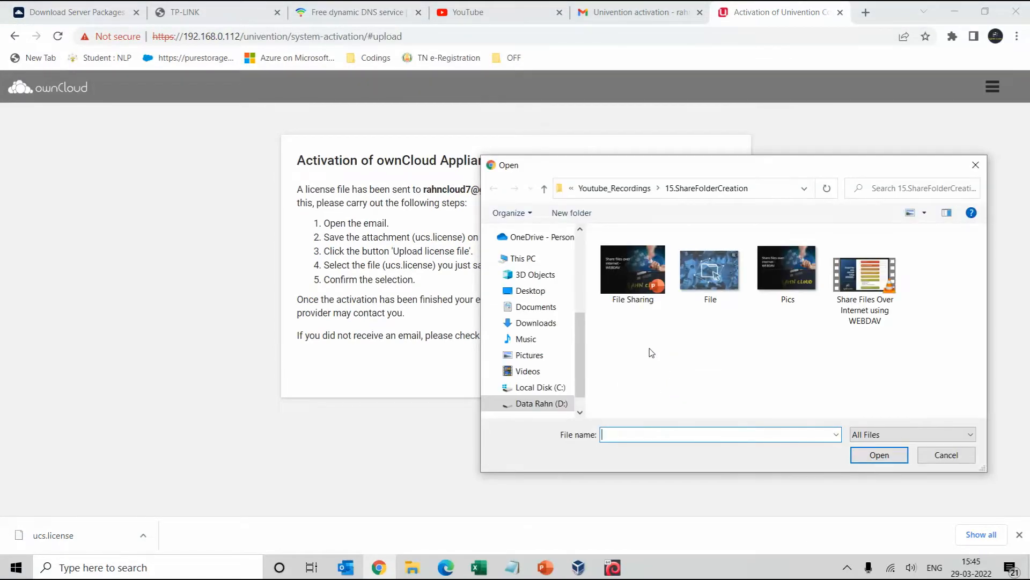
{"action": "scroll", "coordinate": [547, 301], "scroll_direction": "down", "scroll_amount": 1}
{"action": "scroll", "coordinate": [544, 308], "scroll_direction": "up", "scroll_amount": 1}
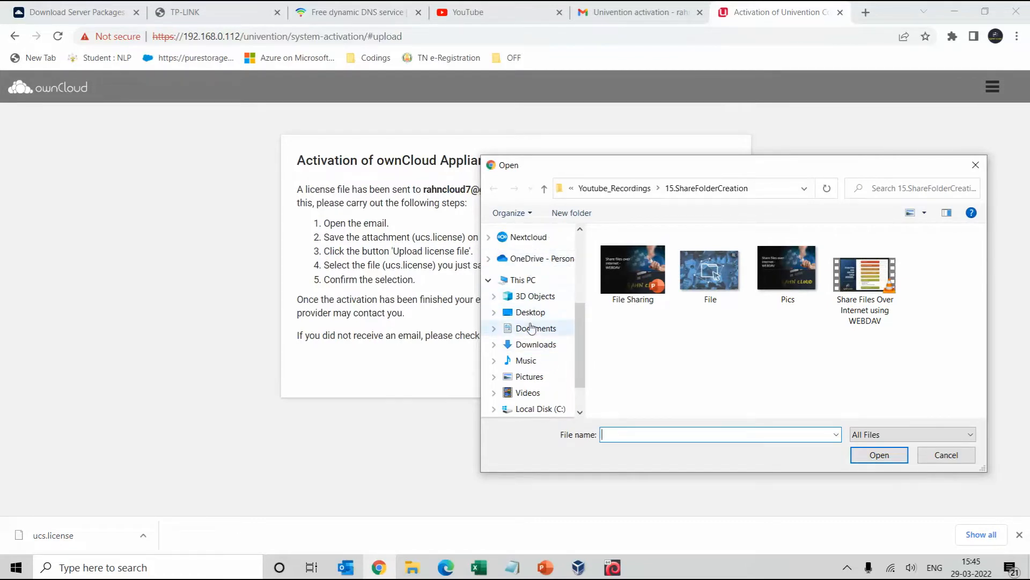
{"action": "left_click", "coordinate": [534, 344]}
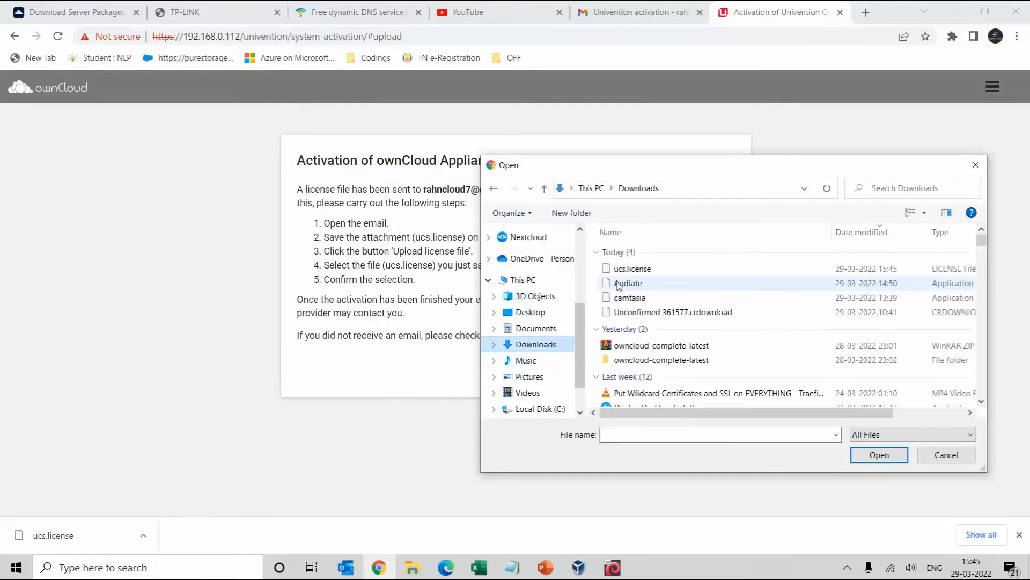
{"action": "left_click", "coordinate": [626, 269]}
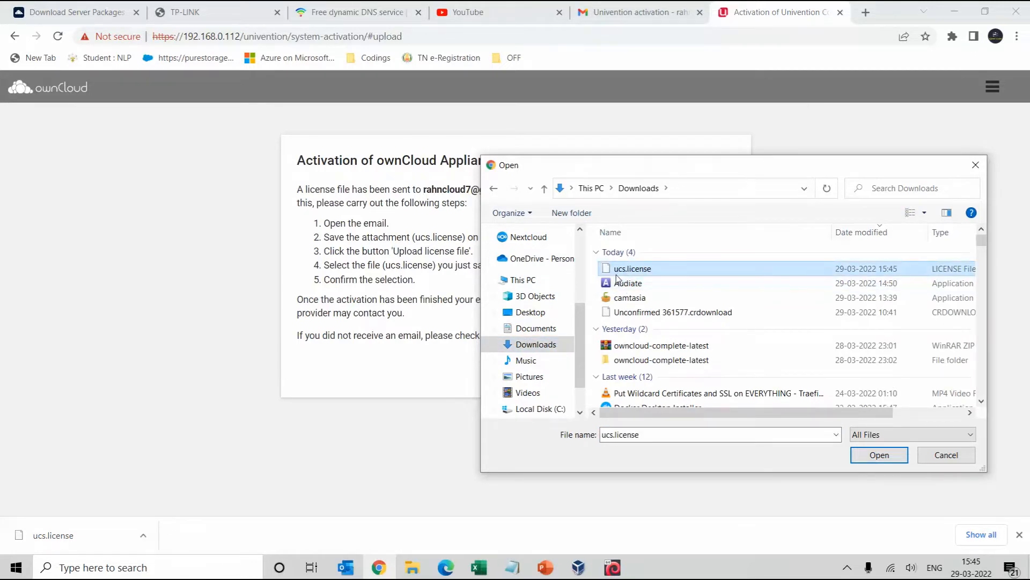
{"action": "left_click", "coordinate": [858, 455]}
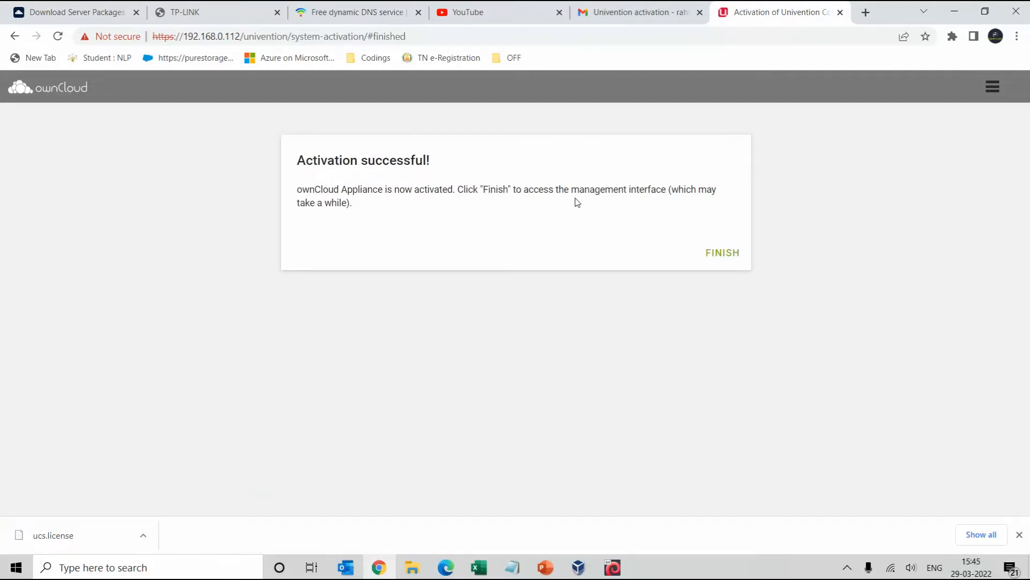
{"action": "left_click", "coordinate": [728, 257]}
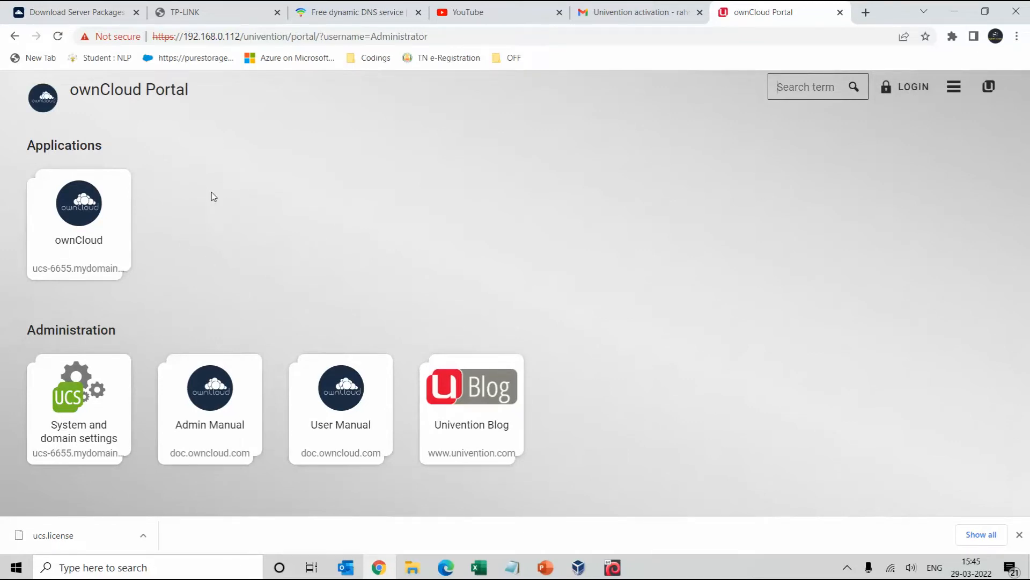
Open the ownCloud application from the portal and begin filling in the username
{"action": "left_click", "coordinate": [92, 209]}
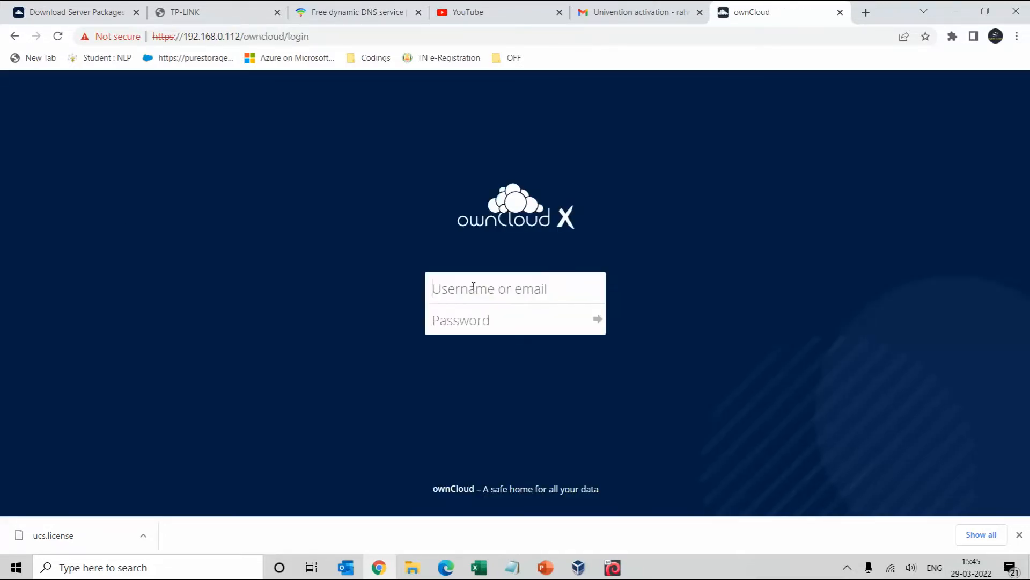
{"action": "left_click", "coordinate": [474, 287]}
{"action": "left_click", "coordinate": [406, 258]}
{"action": "left_click", "coordinate": [476, 291]}
{"action": "left_click", "coordinate": [457, 322]}
{"action": "type", "text": "nministrator"}
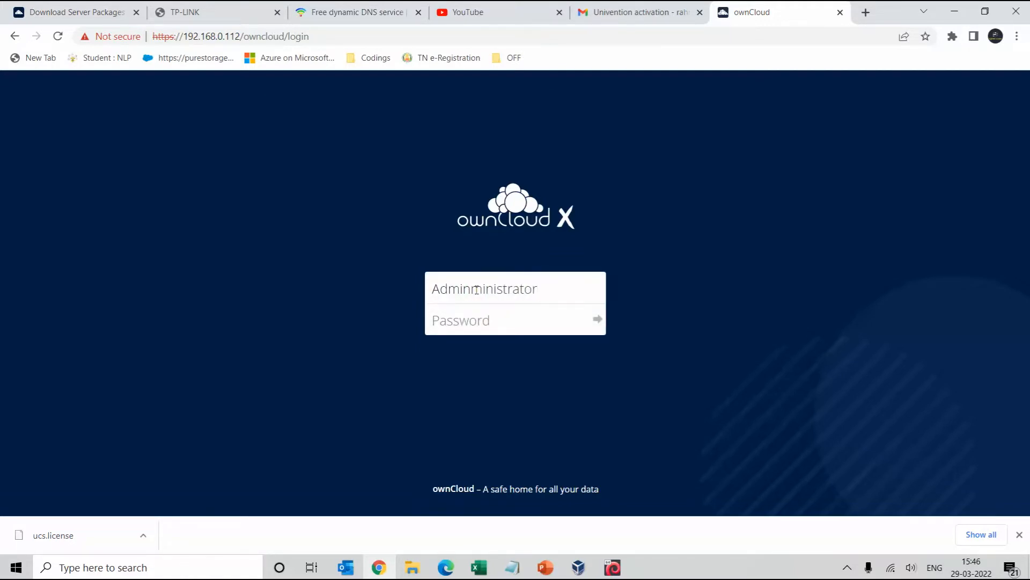
Replace the mistyped username with Administrator, enter the password and log in
{"action": "key", "text": "ctrl+a"}
{"action": "key", "text": "BackSpace"}
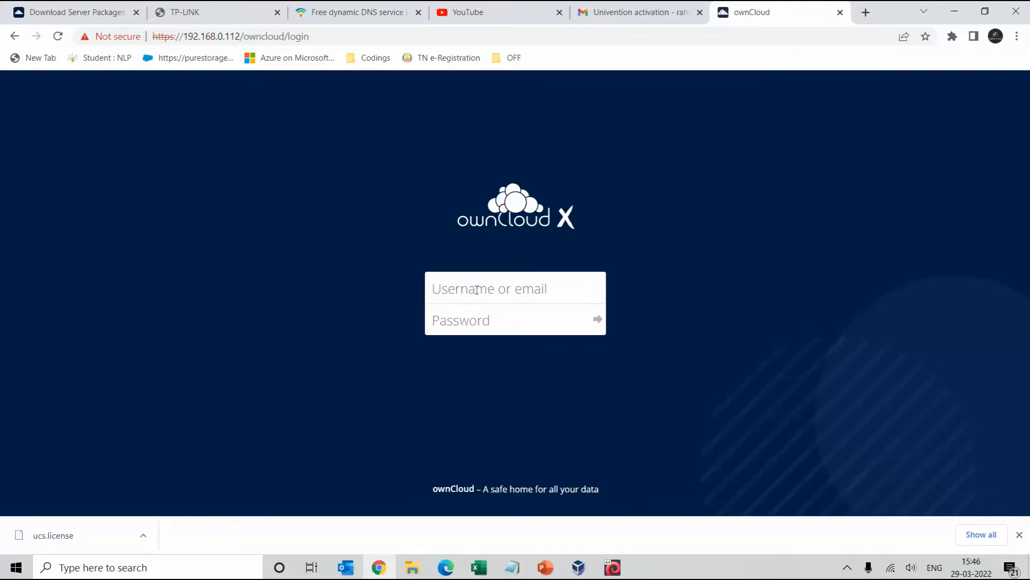
{"action": "type", "text": "Administrat"}
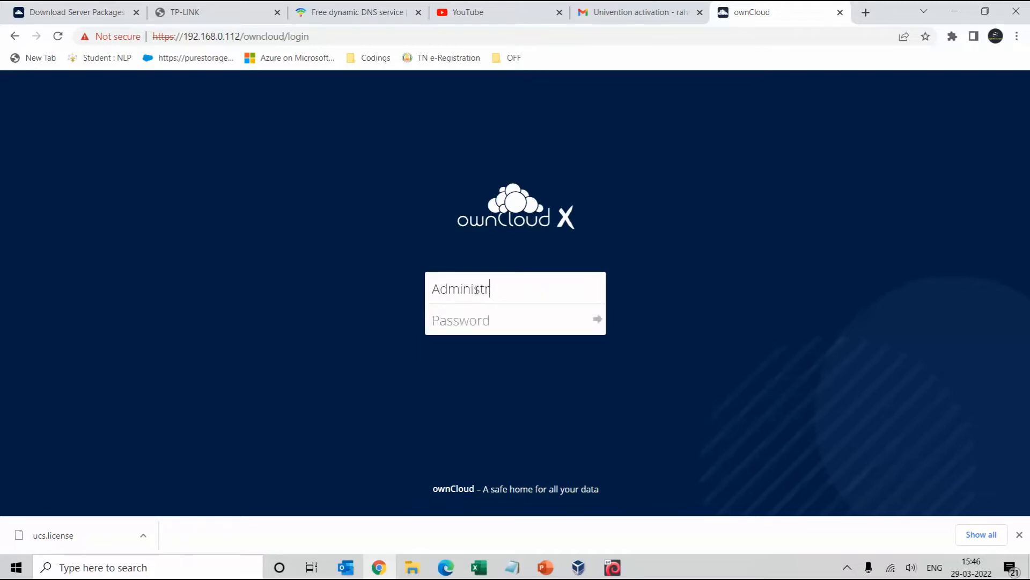
{"action": "type", "text": "or"}
{"action": "key", "text": "Tab"}
{"action": "type", "text": "*"}
{"action": "key", "text": "Return"}
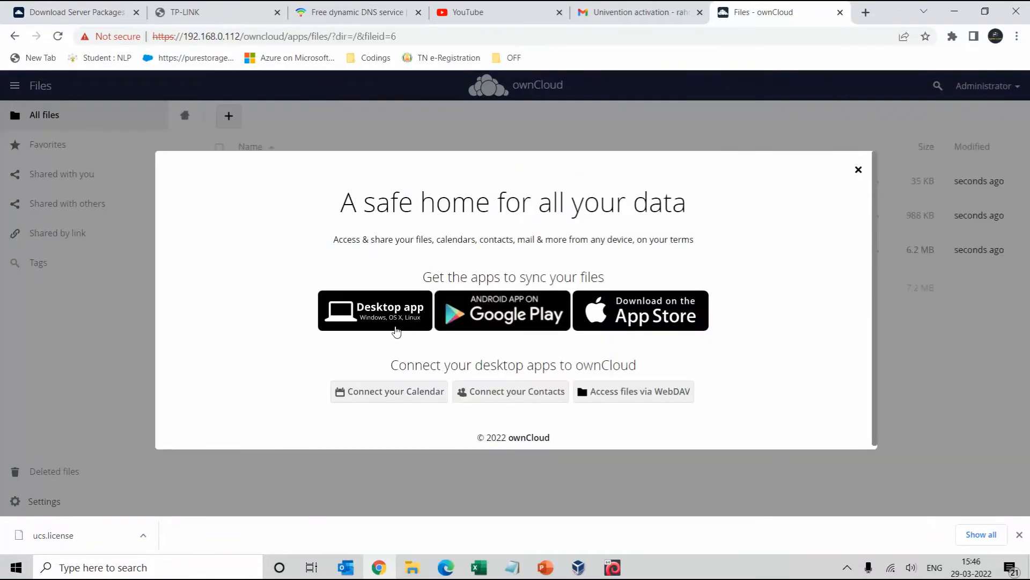
Dismiss the welcome overlay and view the sample pictures in the Photos folder
{"action": "left_click", "coordinate": [859, 171]}
{"action": "left_click", "coordinate": [248, 215]}
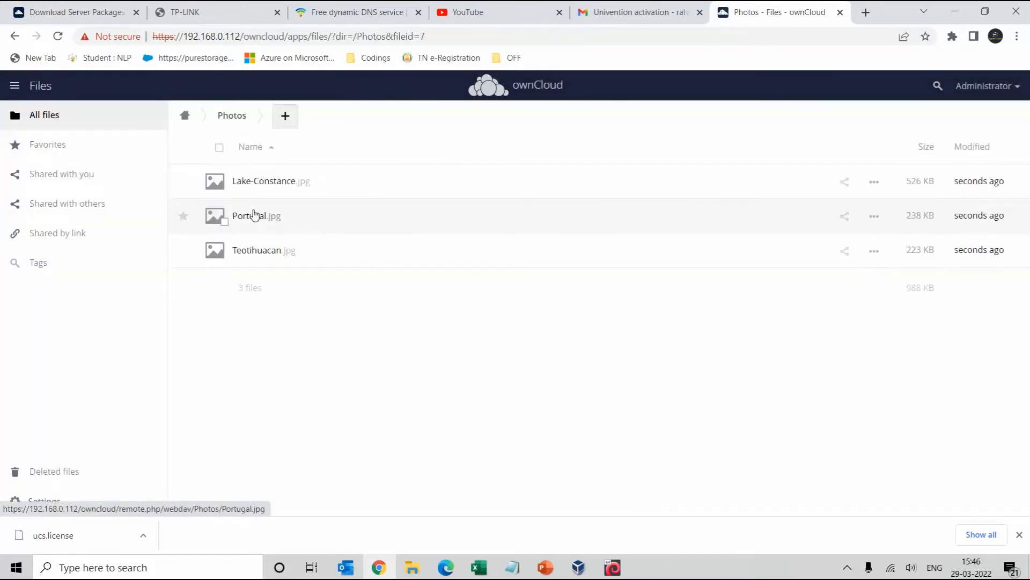
{"action": "left_click", "coordinate": [254, 187]}
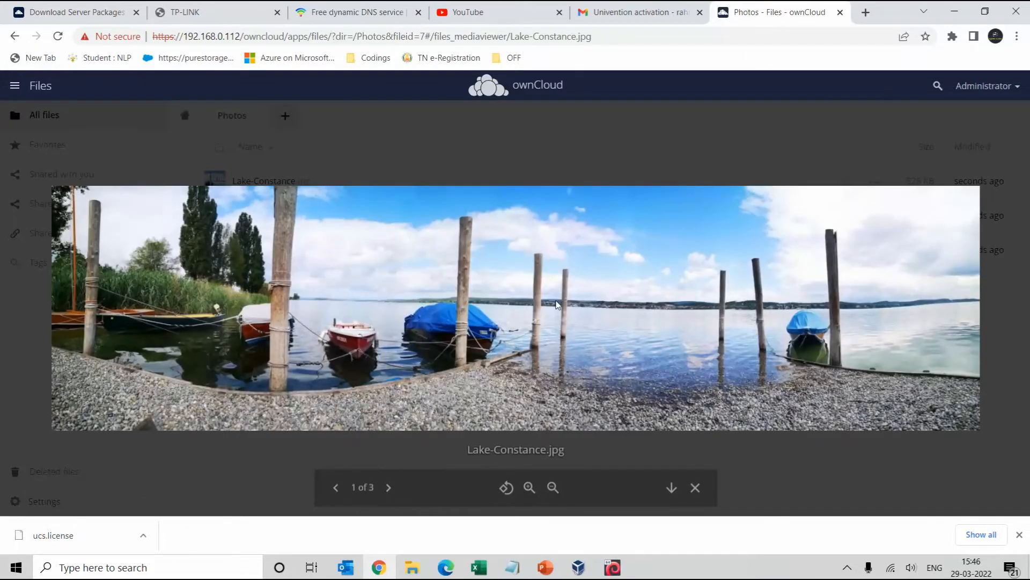
{"action": "key", "text": "Right"}
{"action": "key", "text": "Right"}
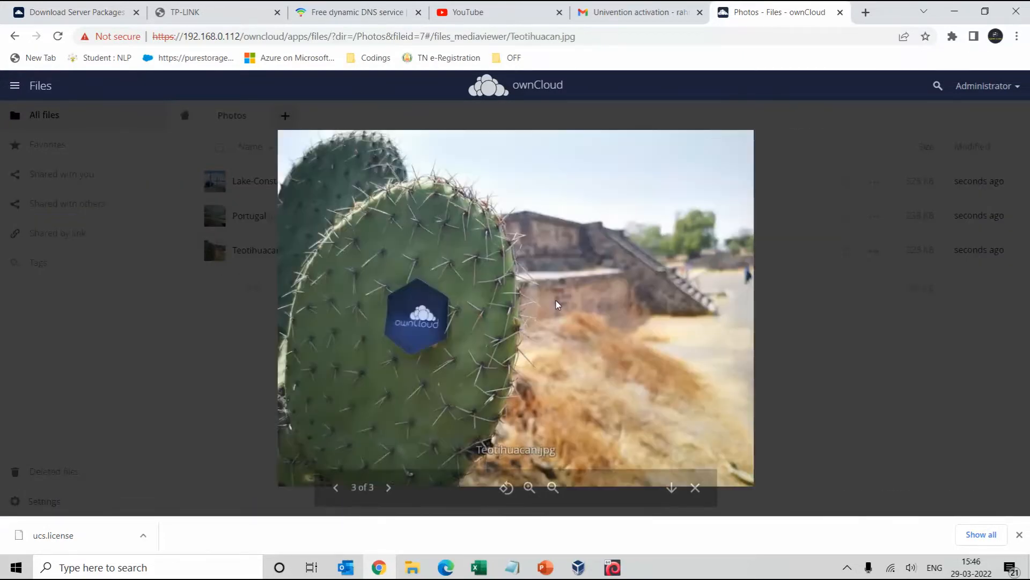
{"action": "key", "text": "Escape"}
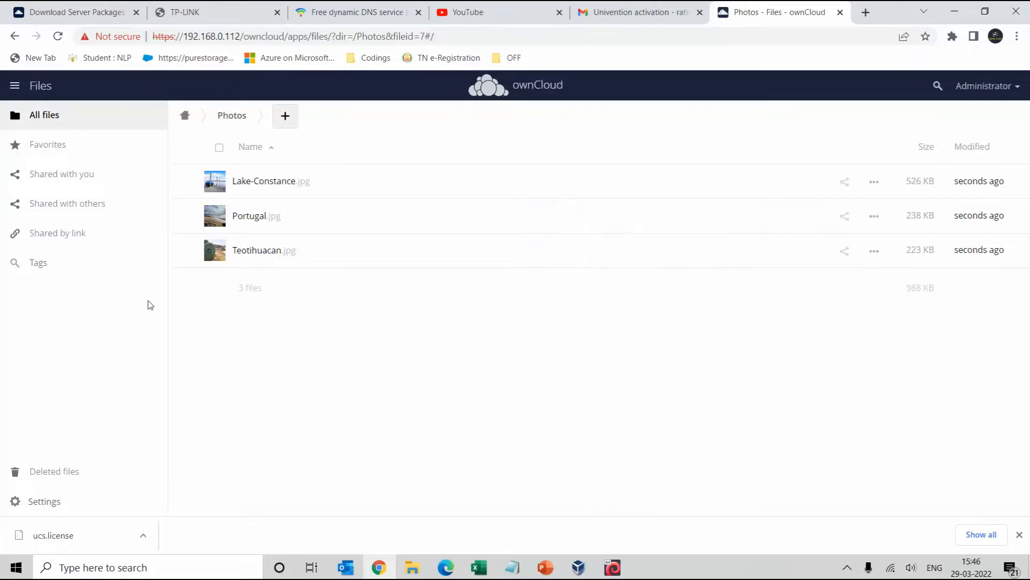
Look at the Shared with others and Favorites views, then return to All files
{"action": "left_click", "coordinate": [83, 208]}
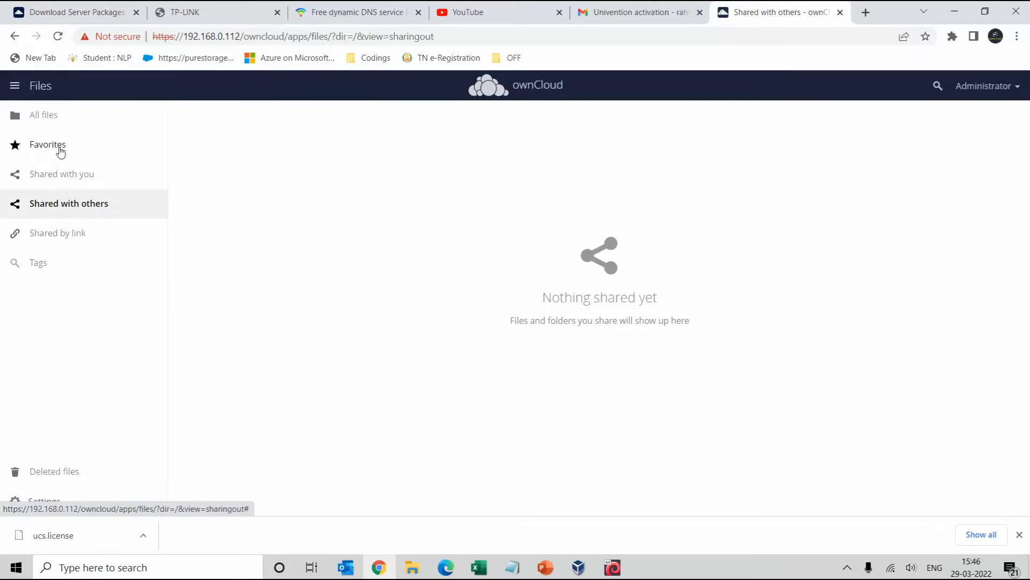
{"action": "left_click", "coordinate": [58, 146]}
{"action": "left_click", "coordinate": [51, 123]}
{"action": "left_click", "coordinate": [230, 117]}
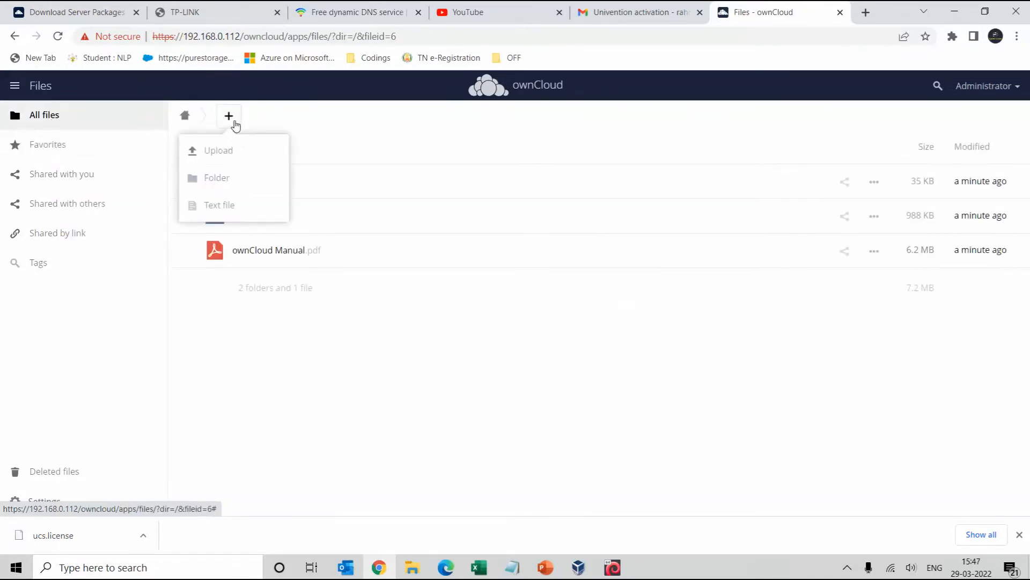
Create a new folder named test in the ownCloud root
{"action": "left_click", "coordinate": [223, 182]}
{"action": "type", "text": "test"}
{"action": "key", "text": "Return"}
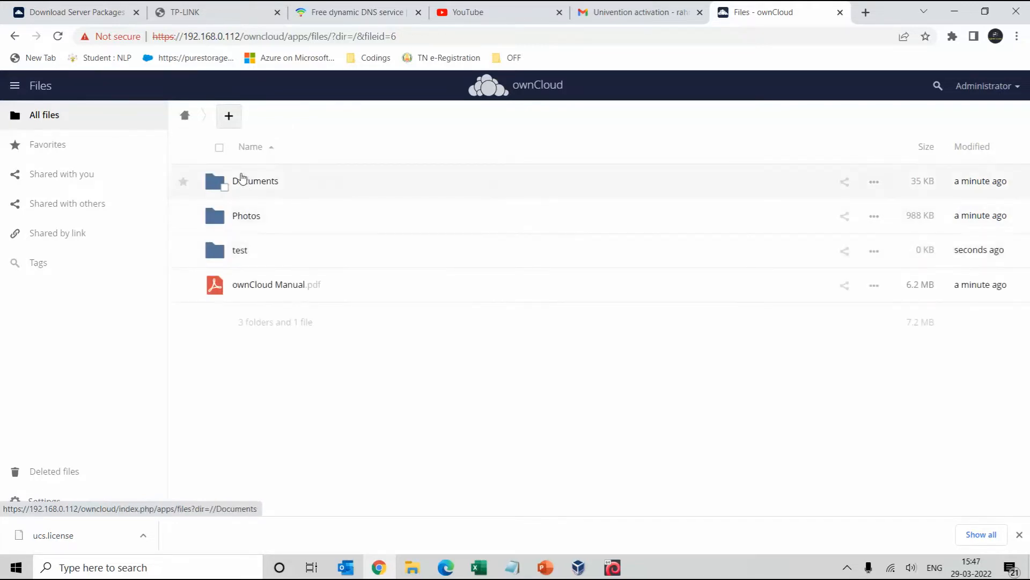
Upload ucs.license to the root, then open the empty test folder
{"action": "left_click", "coordinate": [229, 119]}
{"action": "left_click", "coordinate": [224, 153]}
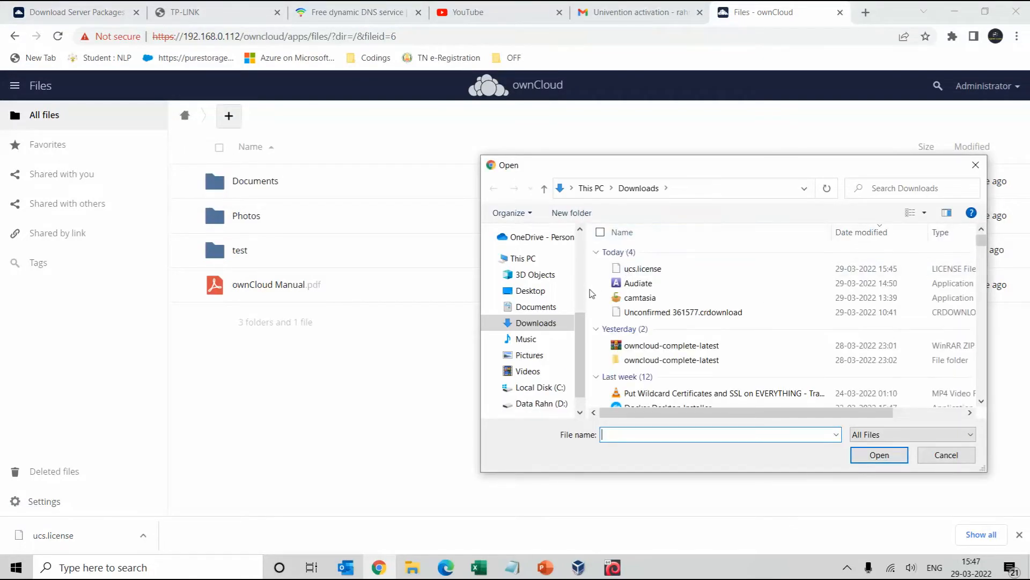
{"action": "scroll", "coordinate": [612, 357], "scroll_direction": "down", "scroll_amount": 1}
{"action": "scroll", "coordinate": [650, 374], "scroll_direction": "up", "scroll_amount": 1}
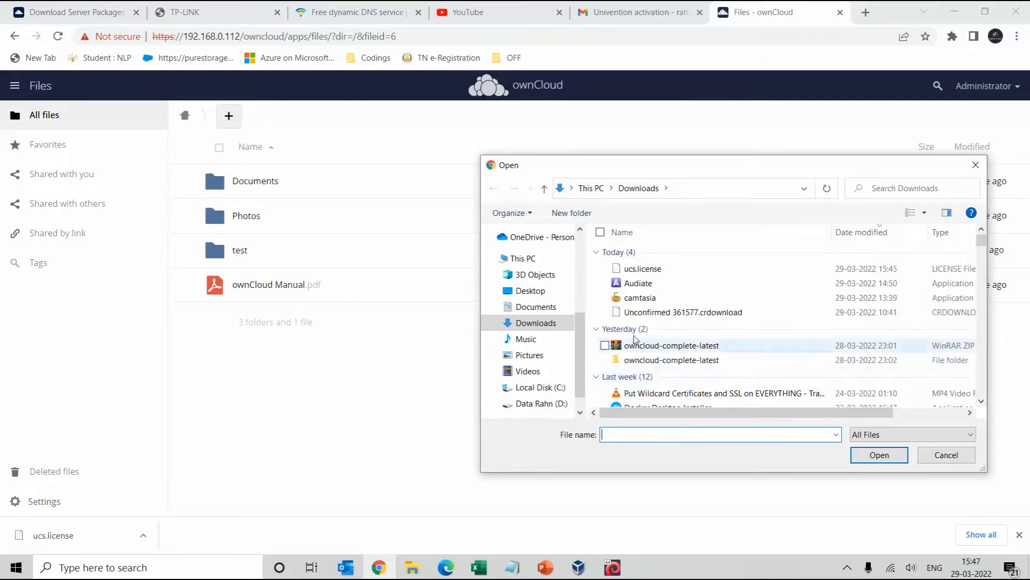
{"action": "left_click", "coordinate": [646, 275]}
{"action": "left_click", "coordinate": [854, 458]}
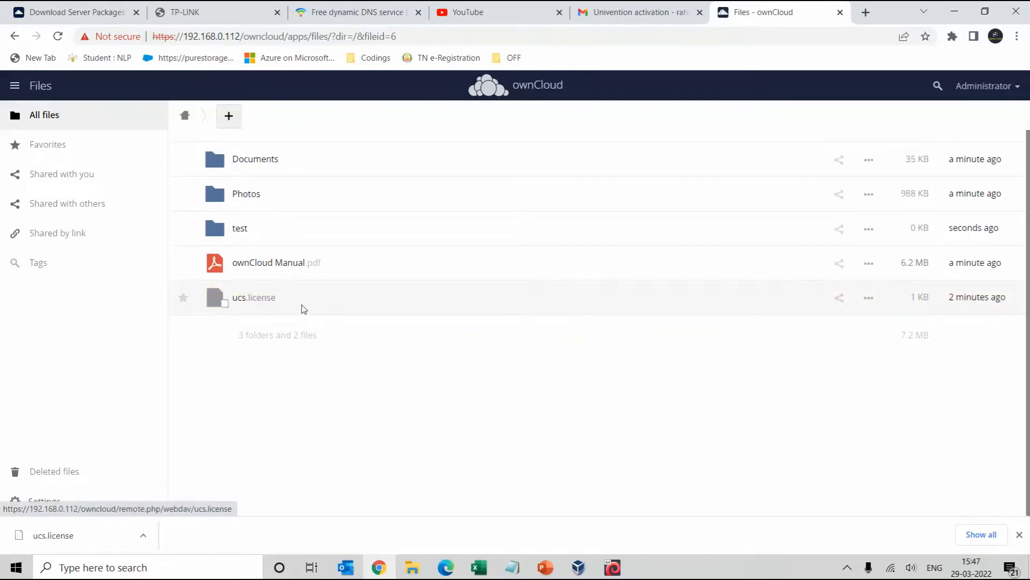
{"action": "left_click", "coordinate": [245, 238]}
{"action": "left_click", "coordinate": [271, 119]}
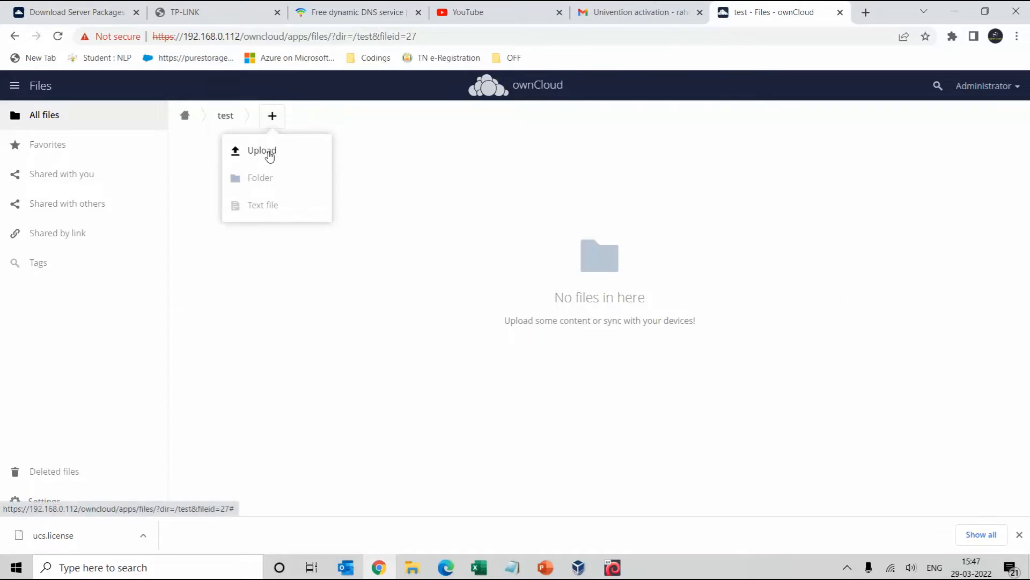
Pick three wallpapers from D:\wall_paper, including wallpaper1206472 and wallpaper-1120911, for upload into test
{"action": "left_click", "coordinate": [269, 154]}
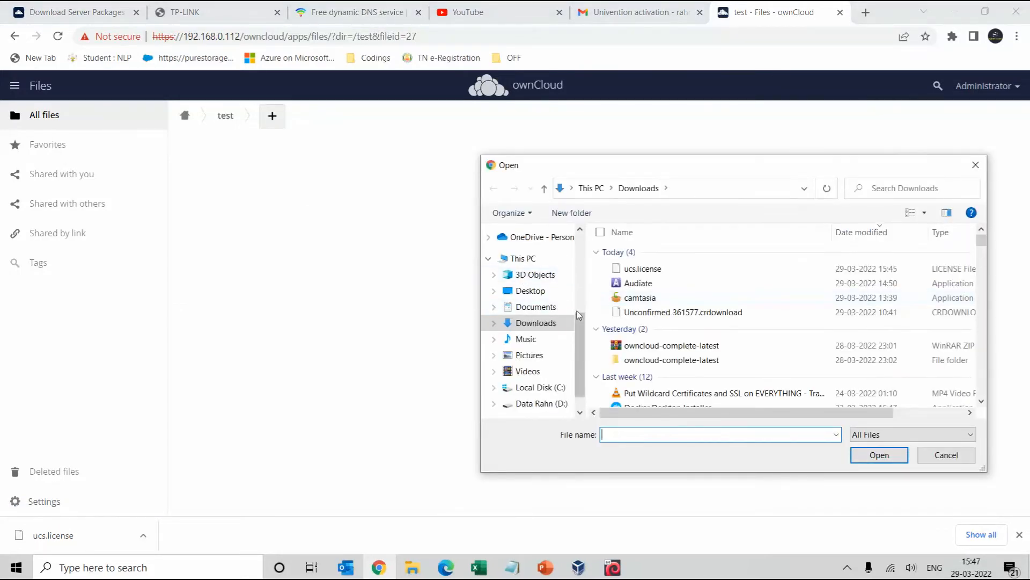
{"action": "scroll", "coordinate": [580, 315], "scroll_direction": "down", "scroll_amount": 1}
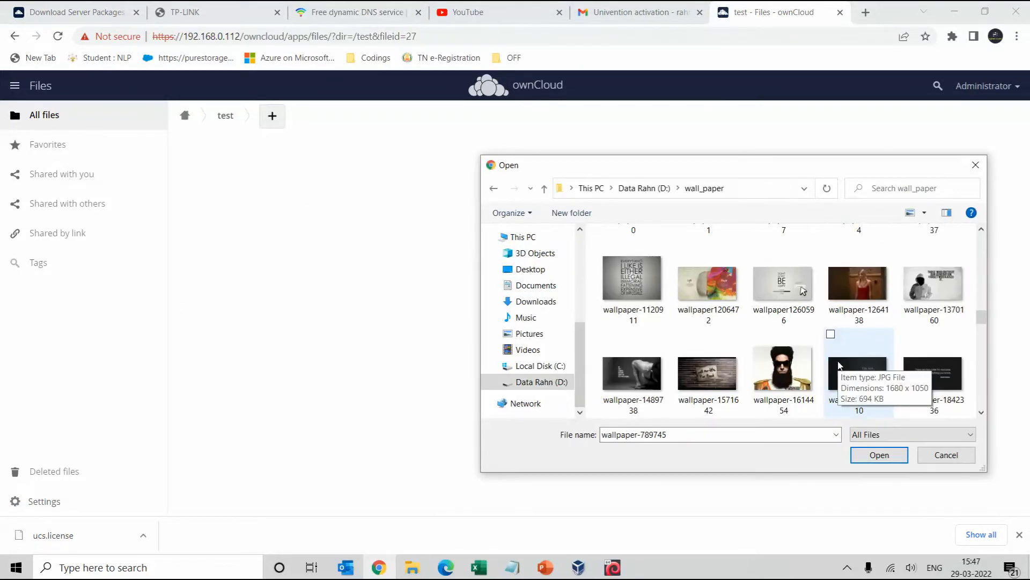
{"action": "scroll", "coordinate": [849, 372], "scroll_direction": "down", "scroll_amount": 1}
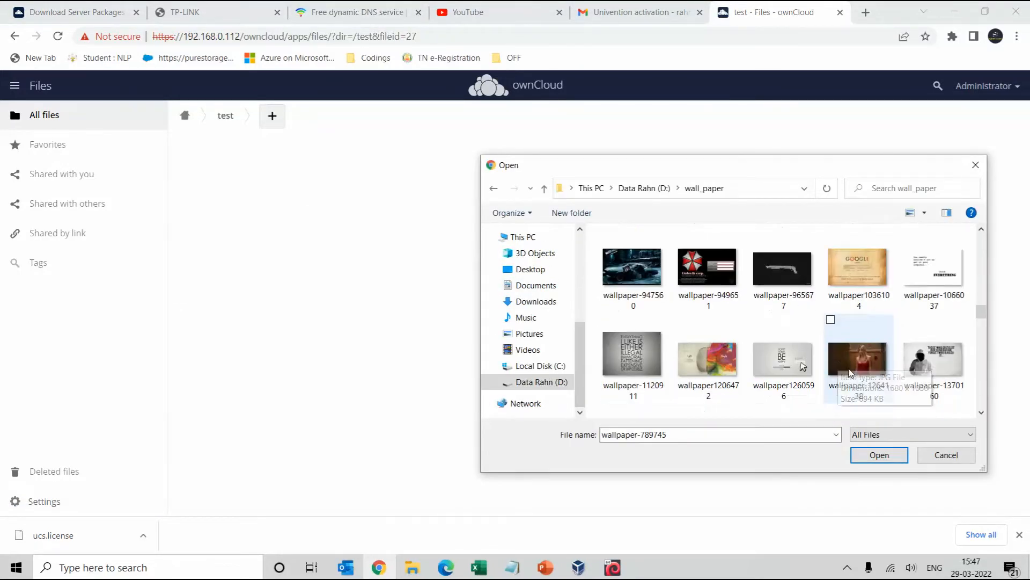
{"action": "scroll", "coordinate": [852, 373], "scroll_direction": "down", "scroll_amount": 1}
{"action": "scroll", "coordinate": [796, 371], "scroll_direction": "down", "scroll_amount": 1}
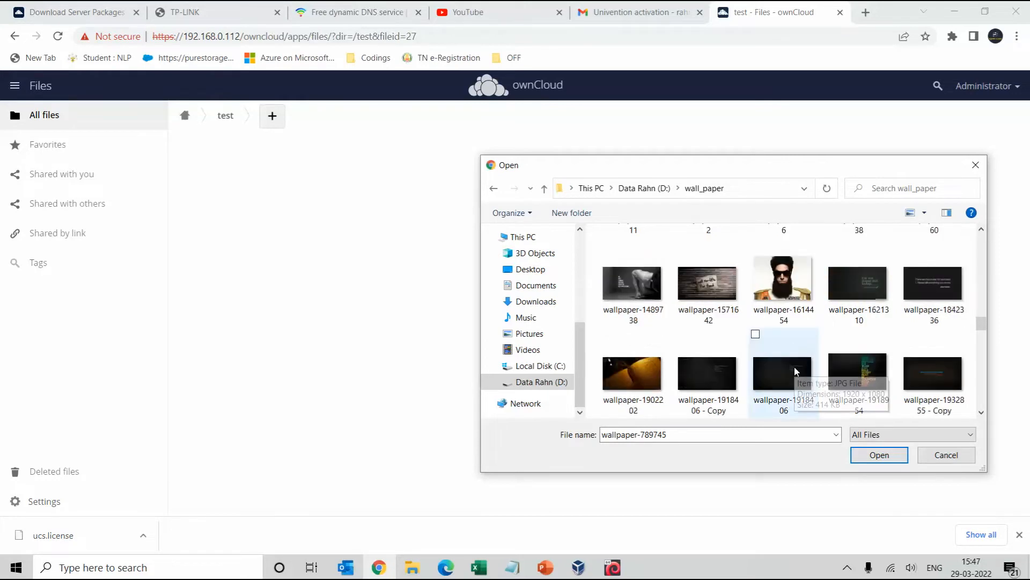
{"action": "scroll", "coordinate": [862, 369], "scroll_direction": "up", "scroll_amount": 1}
{"action": "left_click", "coordinate": [721, 286], "text": "ctrl"}
{"action": "left_click", "coordinate": [633, 268], "text": "ctrl"}
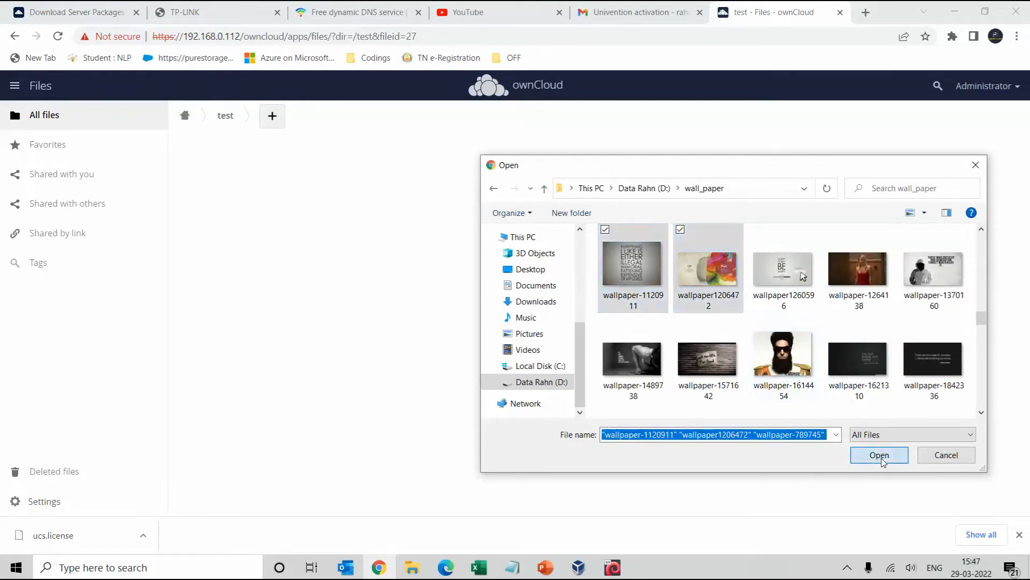
{"action": "left_click", "coordinate": [881, 456]}
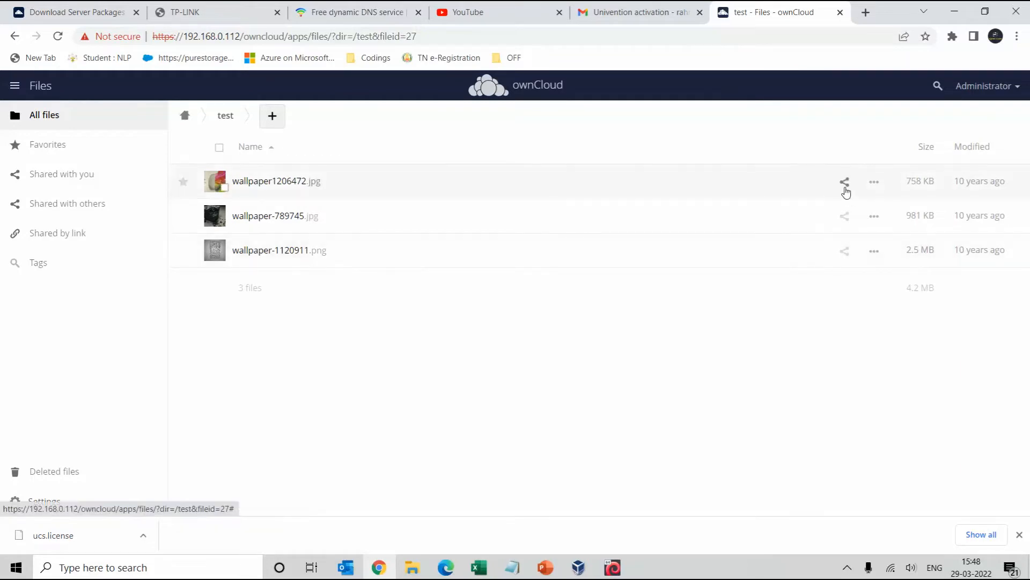
Go to Settings > Users and enter the new user's username
{"action": "left_click", "coordinate": [1013, 92]}
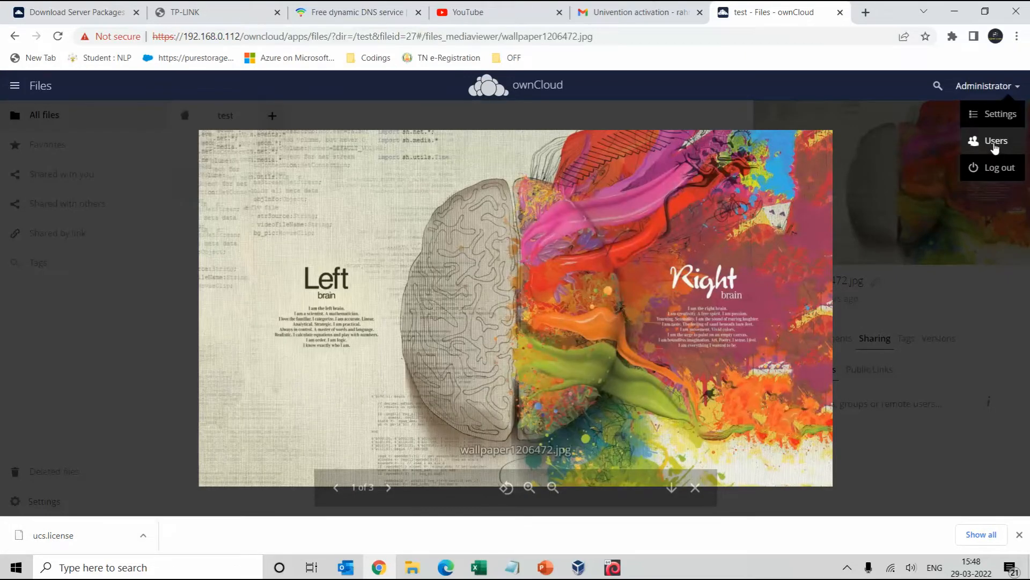
{"action": "left_click", "coordinate": [996, 118]}
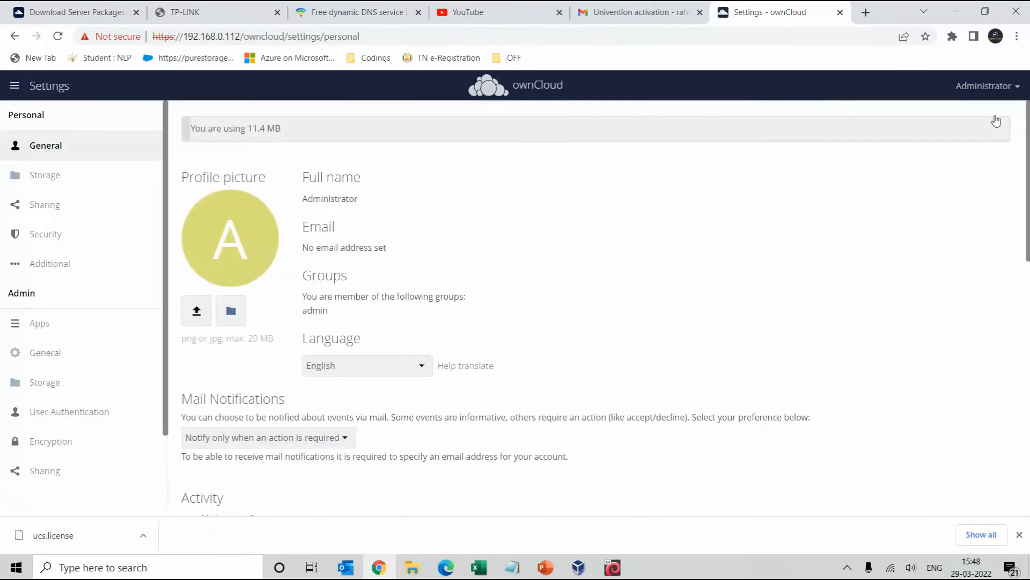
{"action": "left_click", "coordinate": [47, 184]}
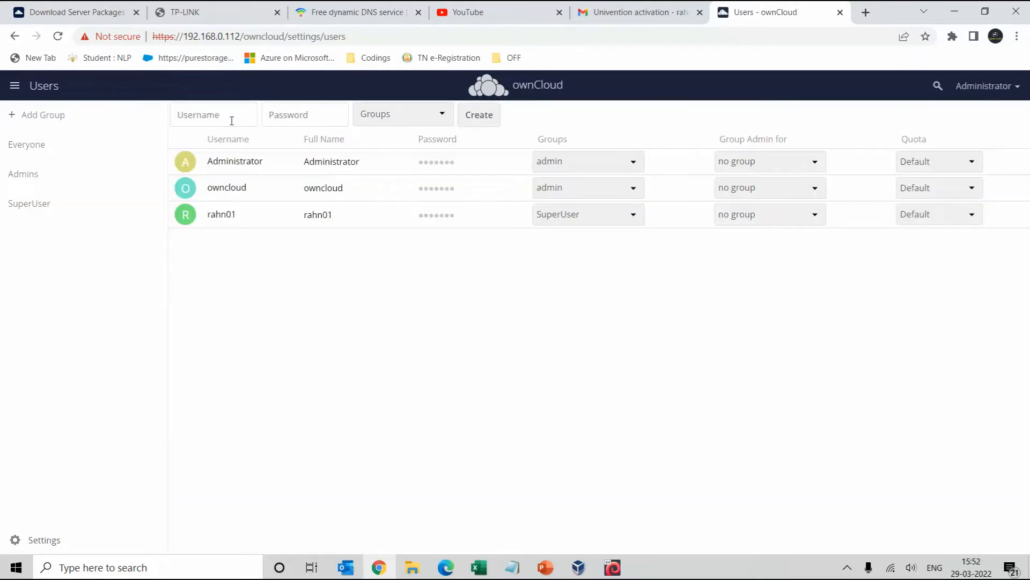
{"action": "type", "text": "Ra"}
{"action": "key", "text": "BackSpace"}
{"action": "type", "text": "r"}
Give the new user a password, add them to the admin group, and create the account
{"action": "left_click", "coordinate": [38, 541]}
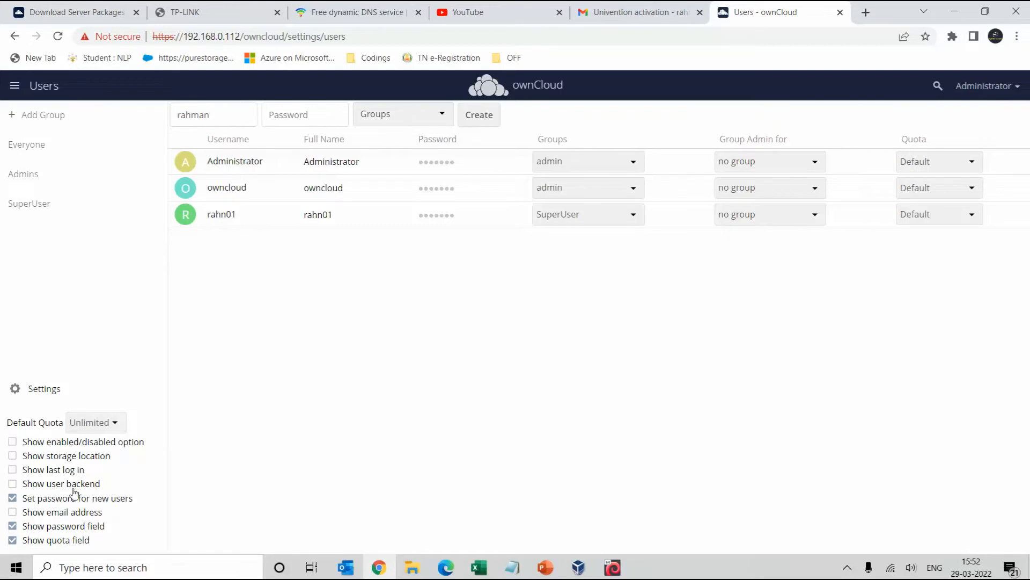
{"action": "left_click", "coordinate": [282, 117]}
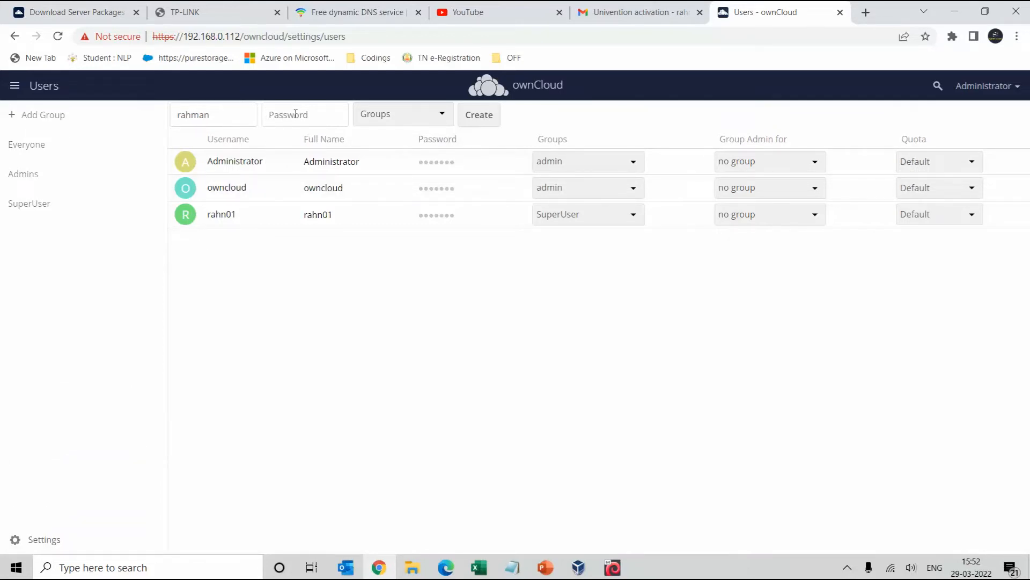
{"action": "type", "text": "•"}
{"action": "left_click", "coordinate": [409, 117]}
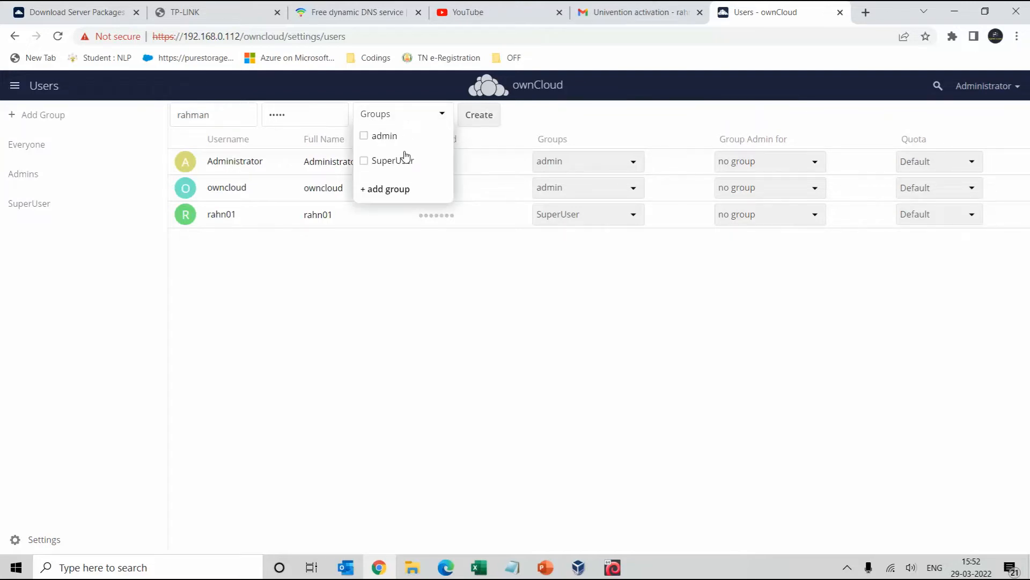
{"action": "left_click", "coordinate": [404, 141]}
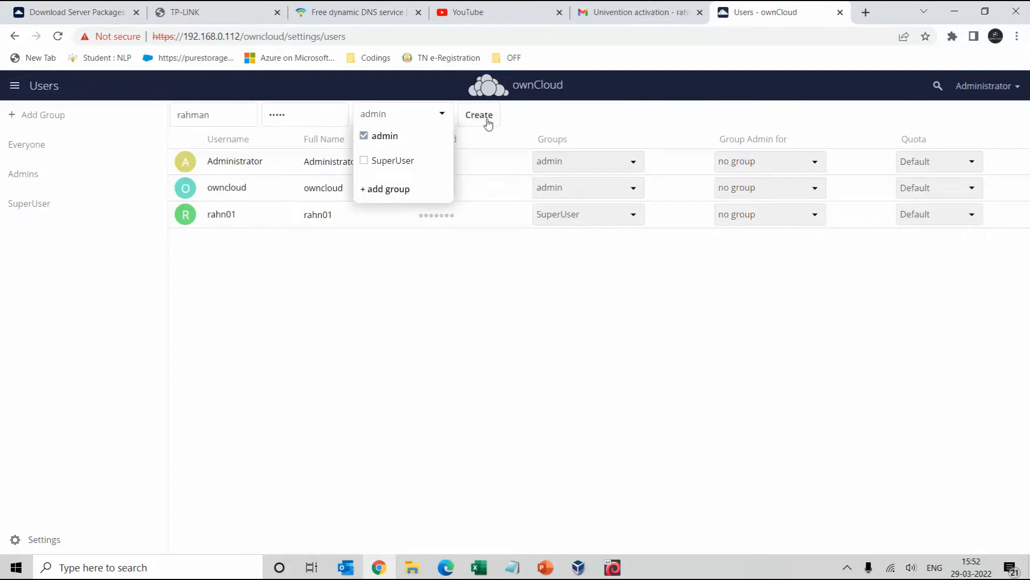
{"action": "left_click", "coordinate": [486, 121]}
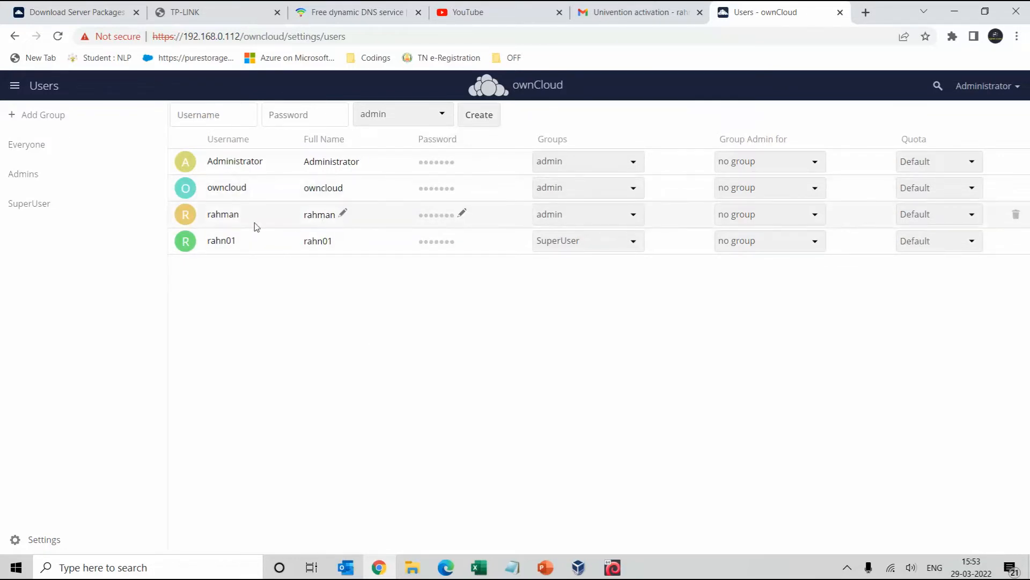
Log out of Administrator and sign in as the new user
{"action": "left_click", "coordinate": [1009, 94]}
{"action": "left_click", "coordinate": [987, 170]}
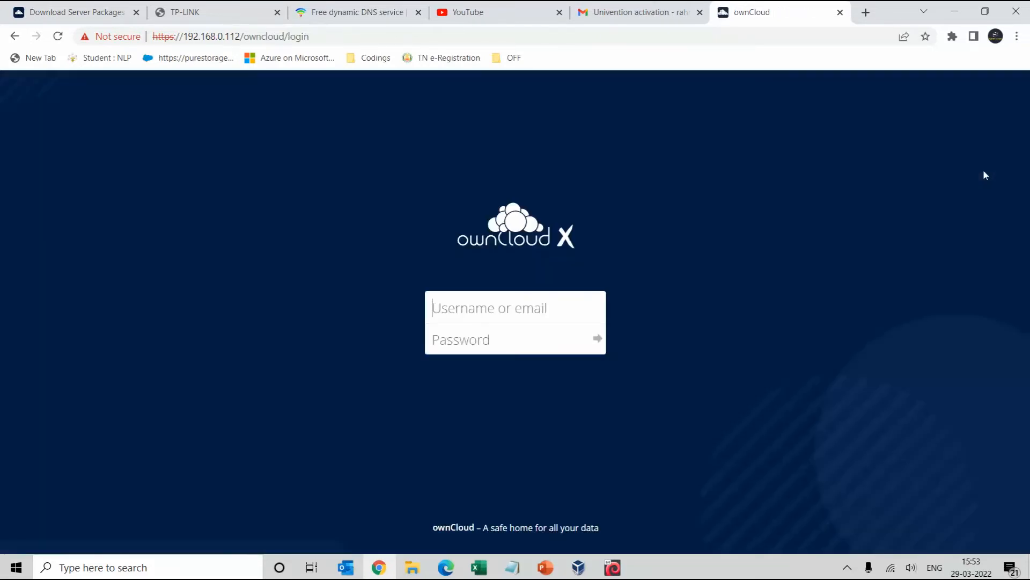
{"action": "left_click", "coordinate": [544, 302]}
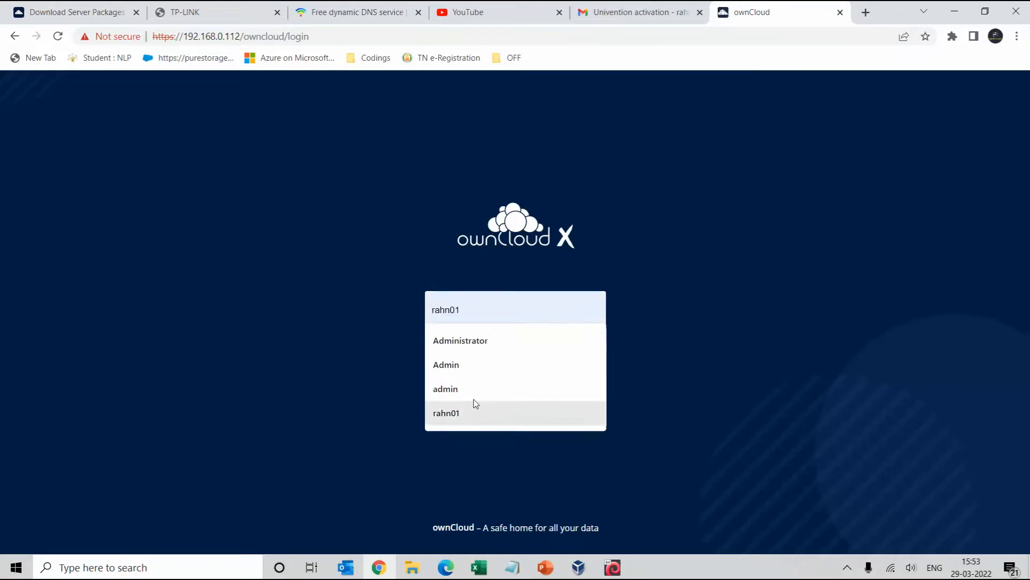
{"action": "type", "text": "ra"}
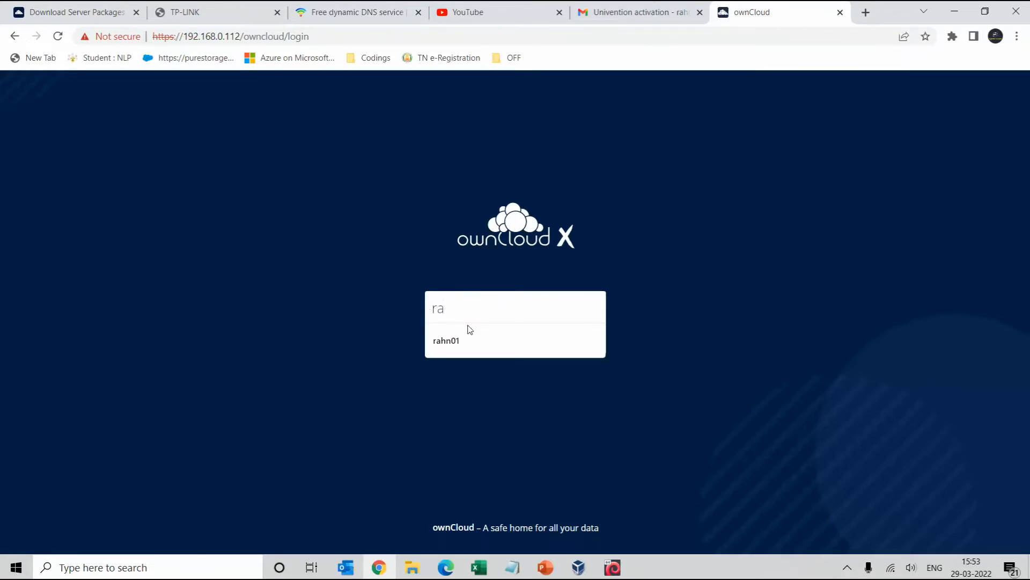
{"action": "type", "text": "hman"}
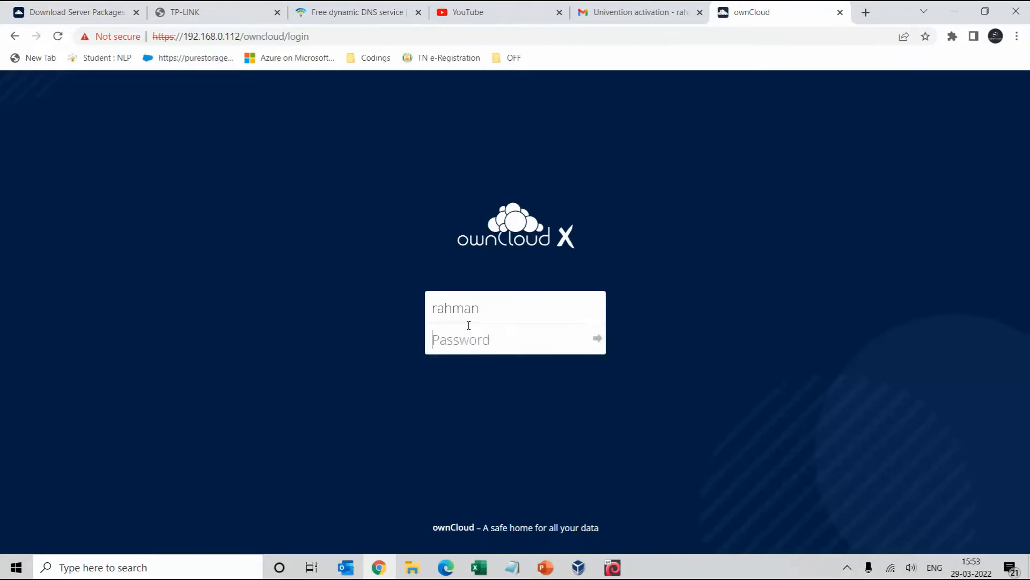
{"action": "type", "text": "***"}
{"action": "key", "text": "Return"}
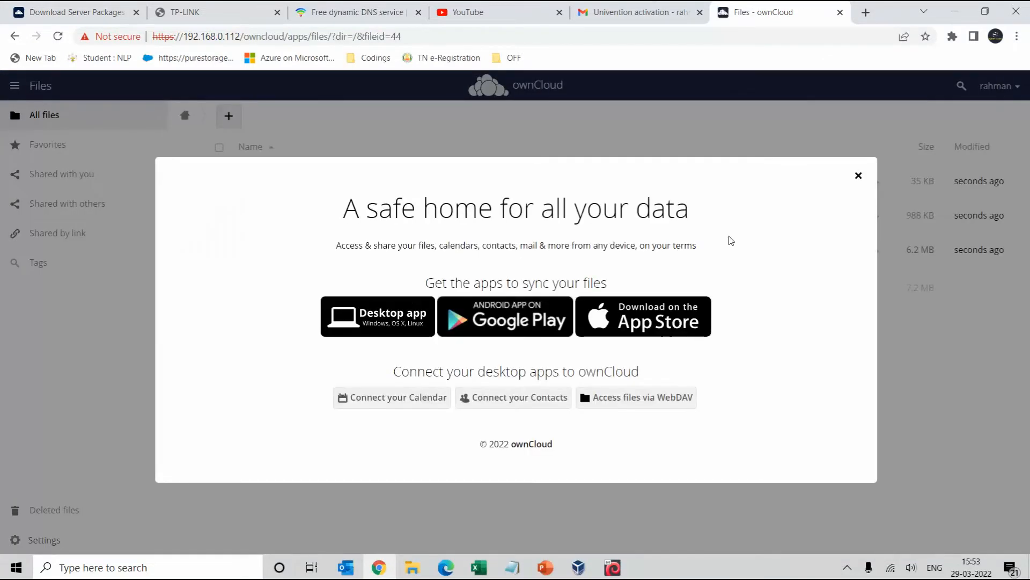
Dismiss the welcome message, look inside Photos, and return to the Files root
{"action": "left_click", "coordinate": [859, 176]}
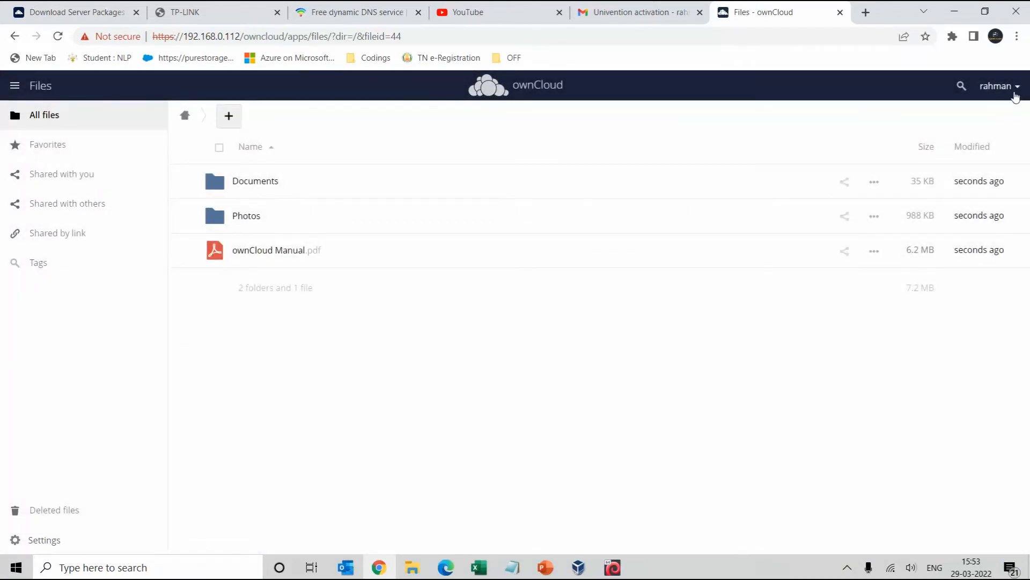
{"action": "left_click", "coordinate": [247, 220]}
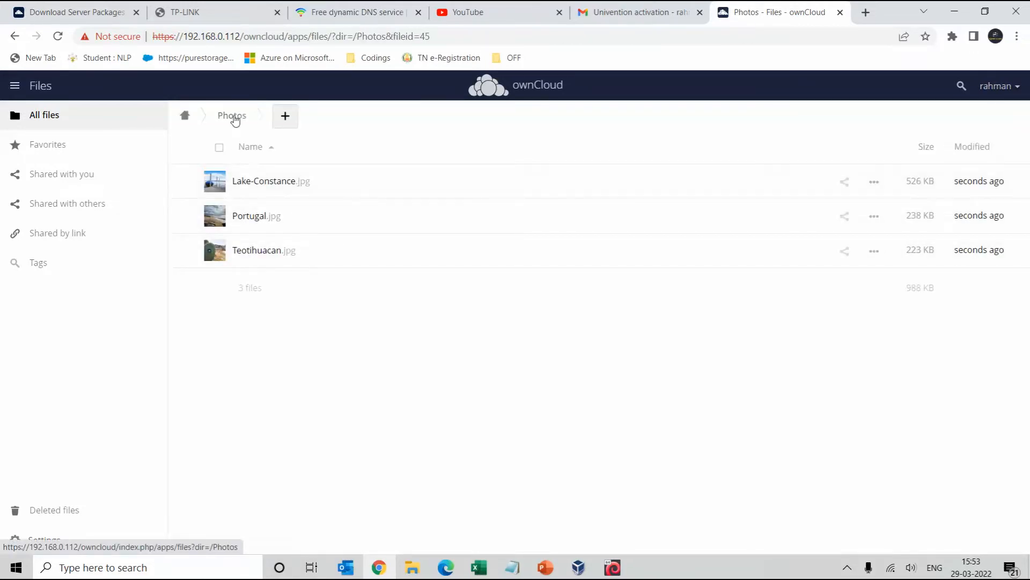
{"action": "left_click", "coordinate": [184, 116]}
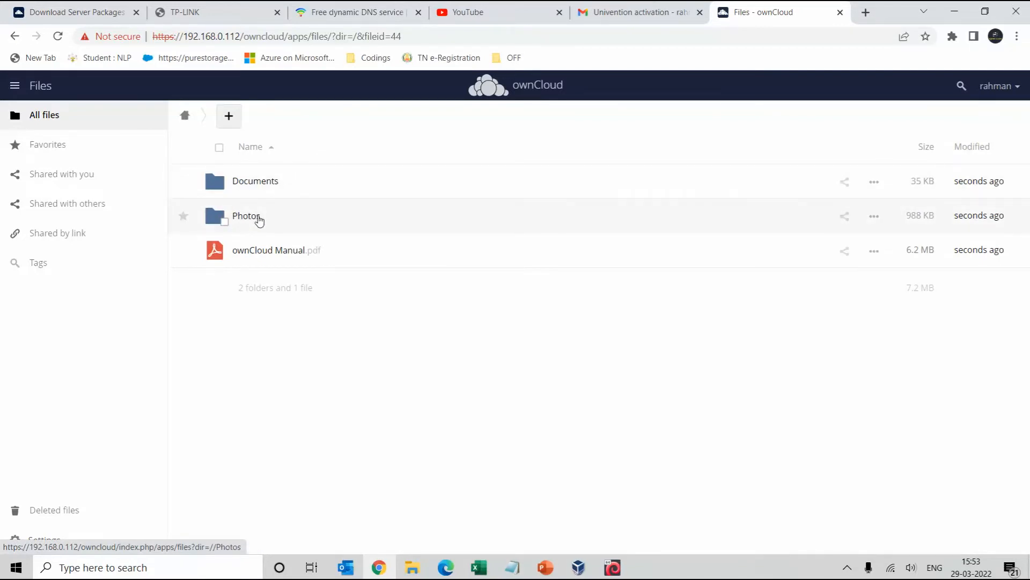
Log out and sign back in as Administrator using the saved username
{"action": "left_click", "coordinate": [1014, 88]}
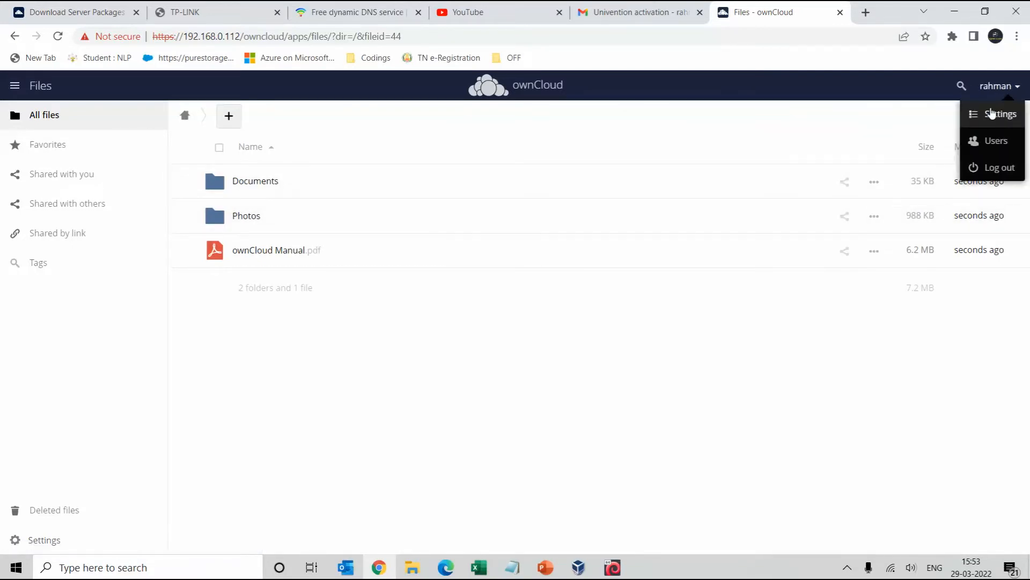
{"action": "left_click", "coordinate": [995, 167]}
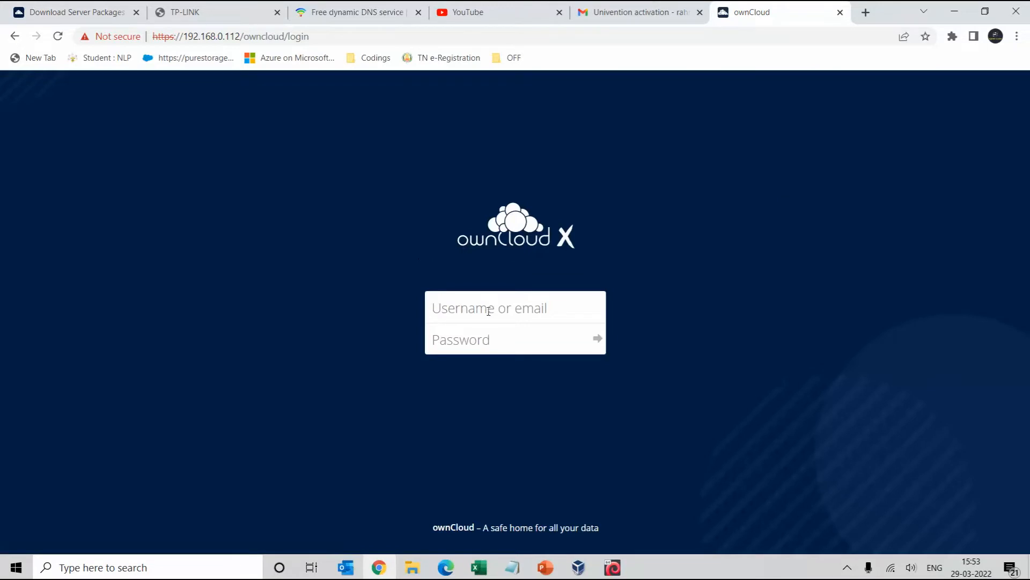
{"action": "left_click", "coordinate": [488, 311]}
{"action": "left_click", "coordinate": [472, 342]}
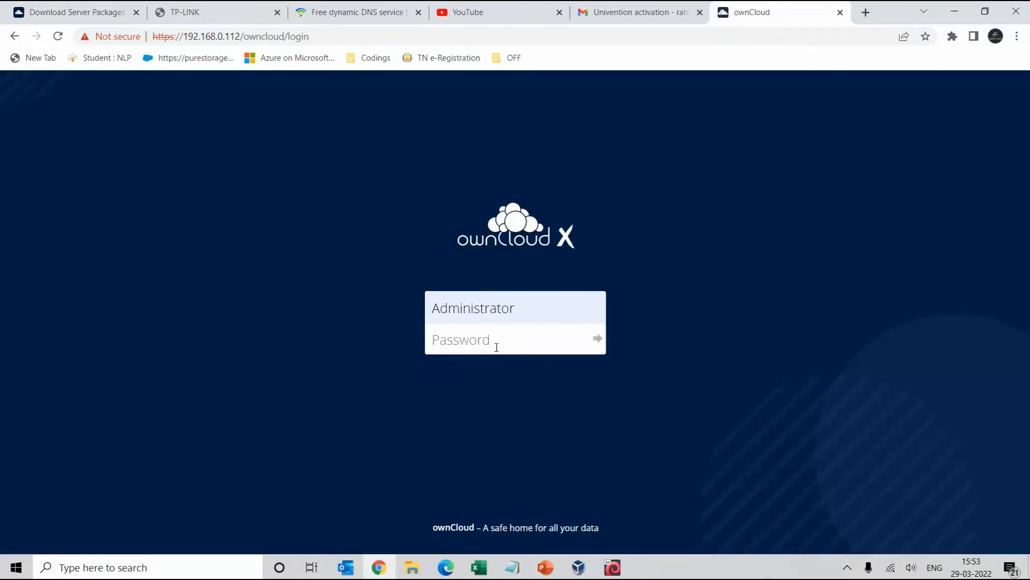
{"action": "type", "text": "•"}
{"action": "key", "text": "Return"}
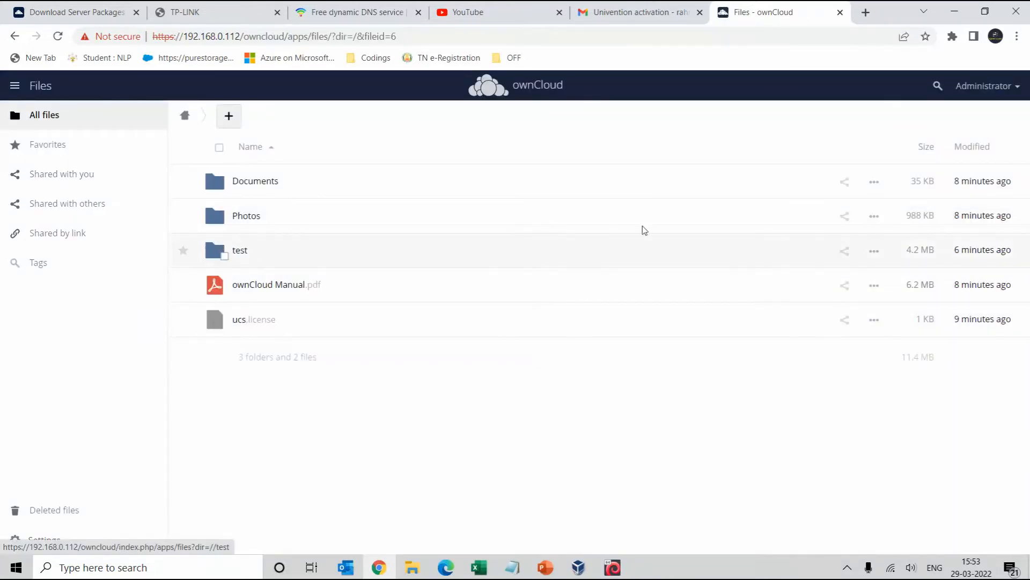
Share the test folder with the new user, then review its permissions and public-link options
{"action": "left_click", "coordinate": [846, 253]}
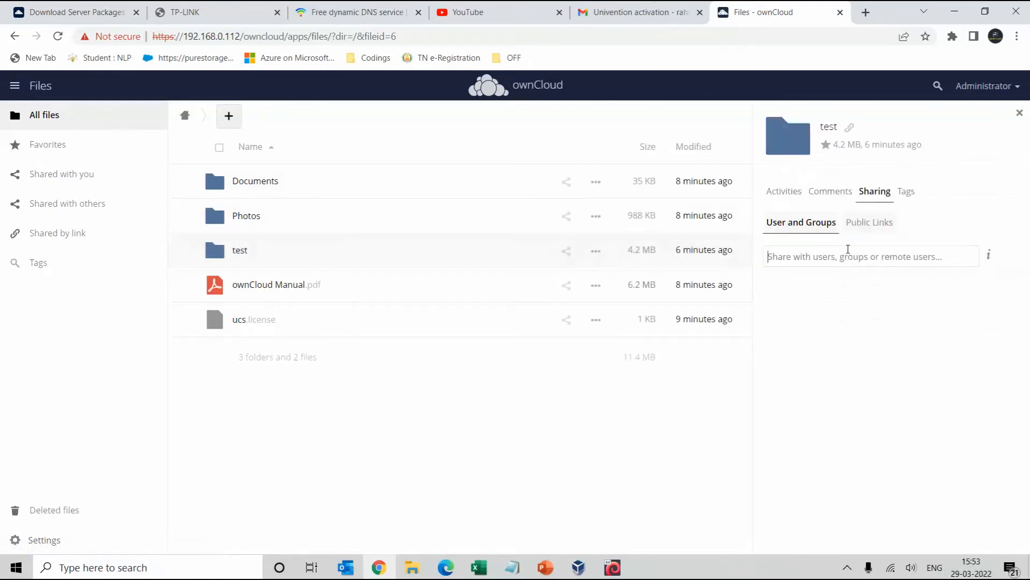
{"action": "type", "text": "rahman"}
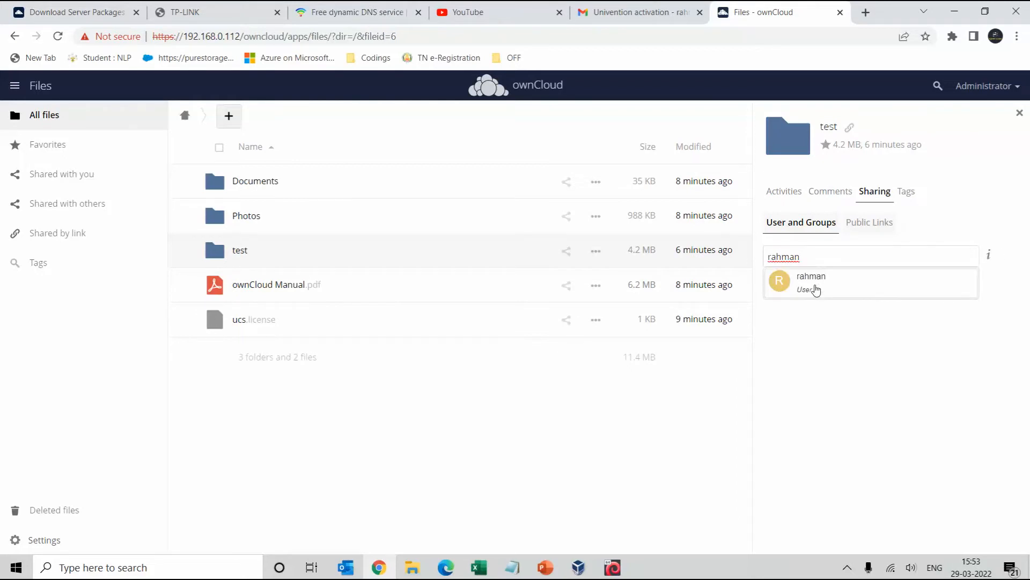
{"action": "left_click", "coordinate": [816, 290]}
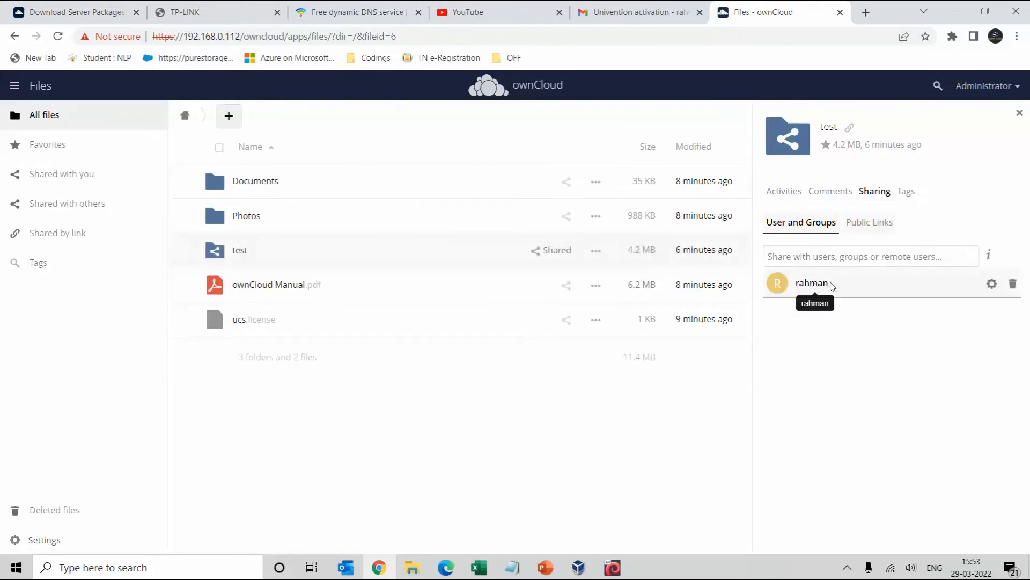
{"action": "left_click", "coordinate": [993, 287]}
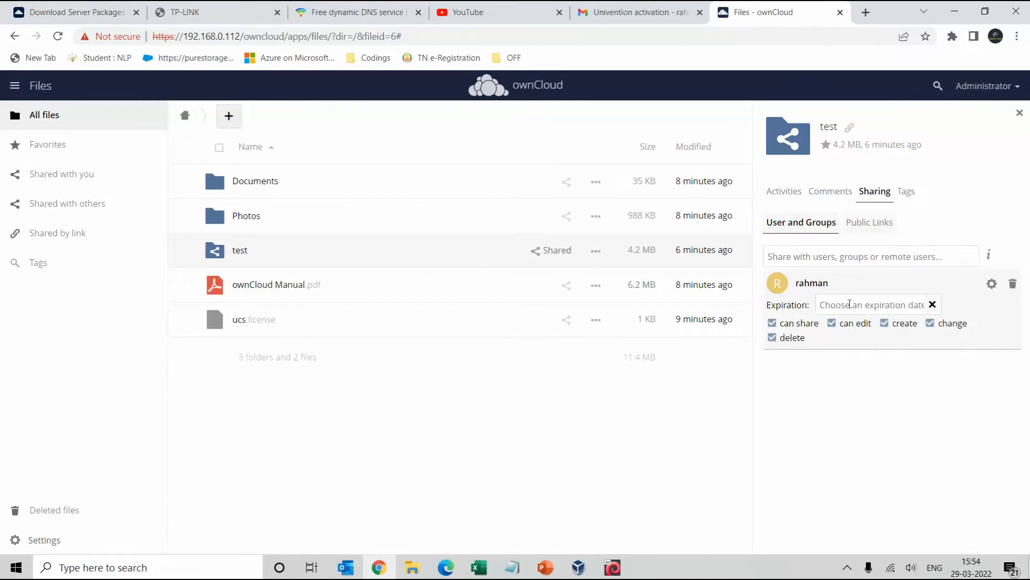
{"action": "left_click", "coordinate": [866, 225]}
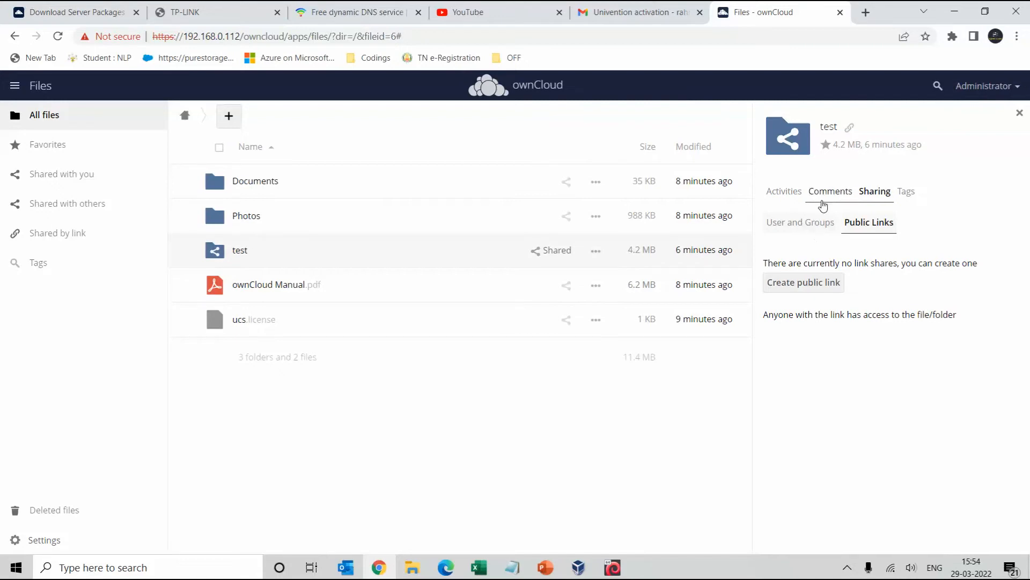
Revisit the test folder's share, tags and details, then open it to see the three wallpapers
{"action": "left_click", "coordinate": [798, 228]}
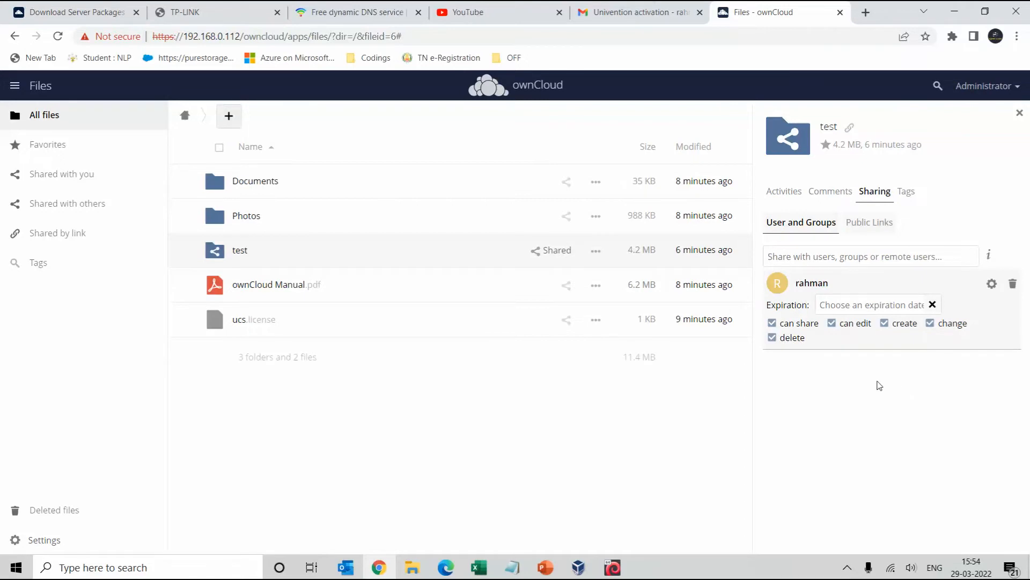
{"action": "left_click", "coordinate": [905, 191]}
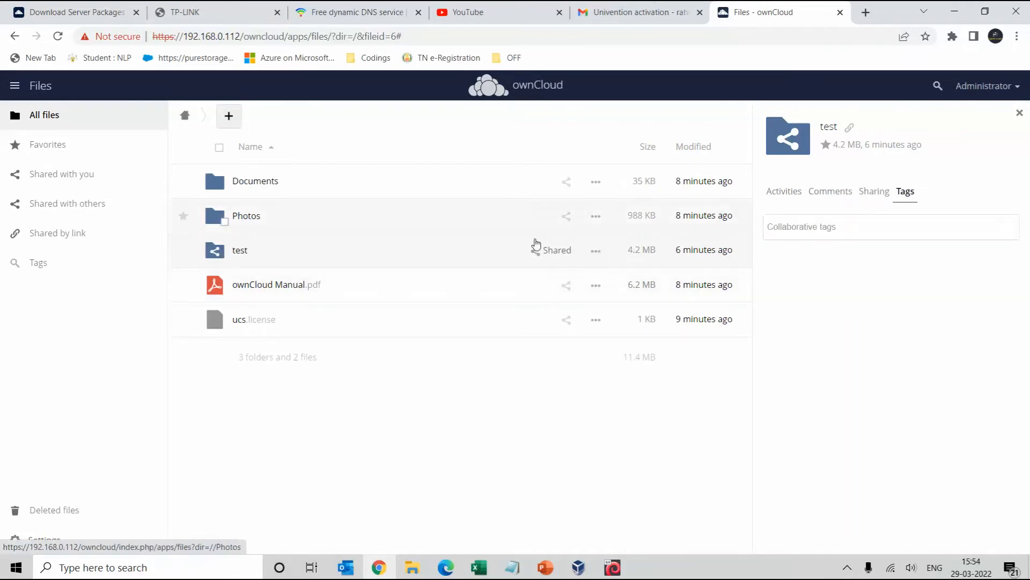
{"action": "left_click", "coordinate": [602, 256]}
{"action": "left_click", "coordinate": [568, 280]}
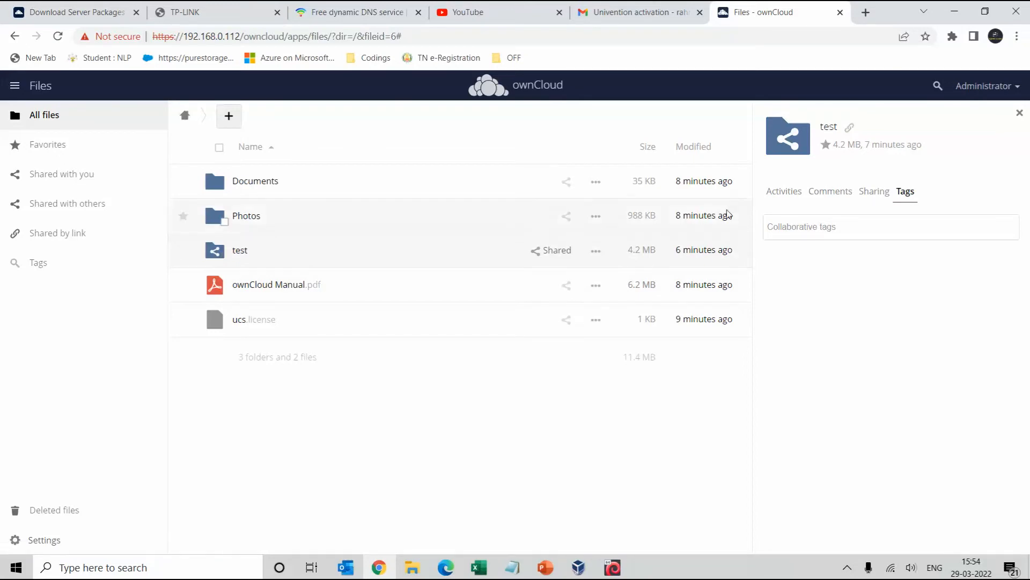
{"action": "left_click", "coordinate": [241, 259]}
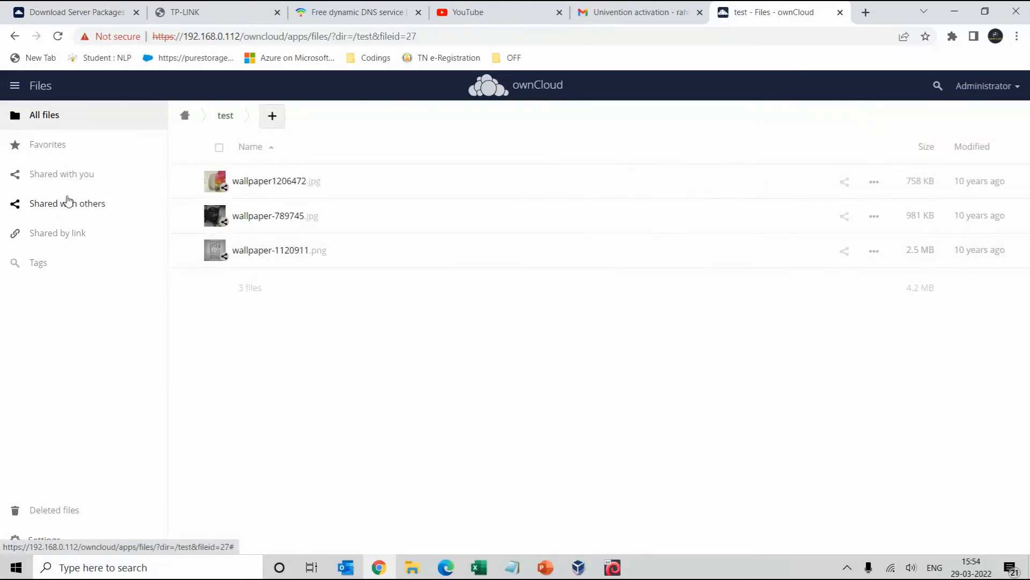
Check the Shared with you, Shared by link and Shared with others lists, ending on Shared with others
{"action": "left_click", "coordinate": [64, 180]}
{"action": "left_click", "coordinate": [67, 204]}
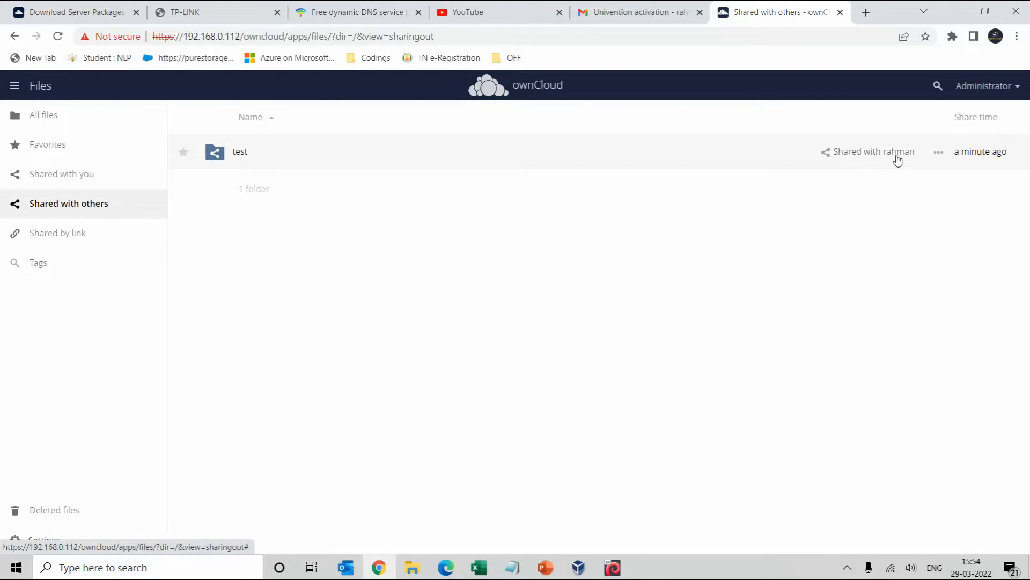
{"action": "left_click", "coordinate": [45, 242]}
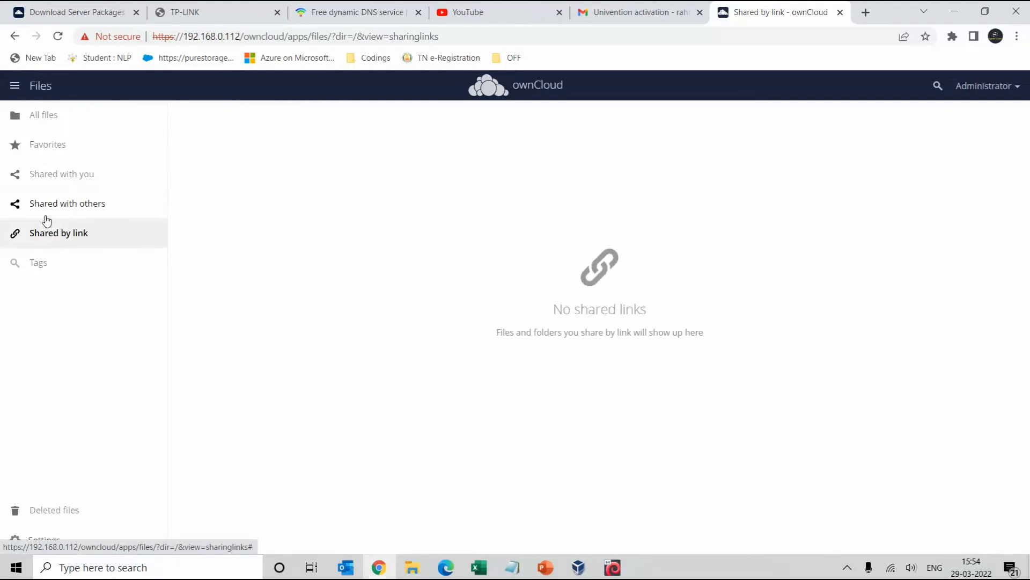
{"action": "left_click", "coordinate": [44, 215]}
{"action": "left_click", "coordinate": [58, 245]}
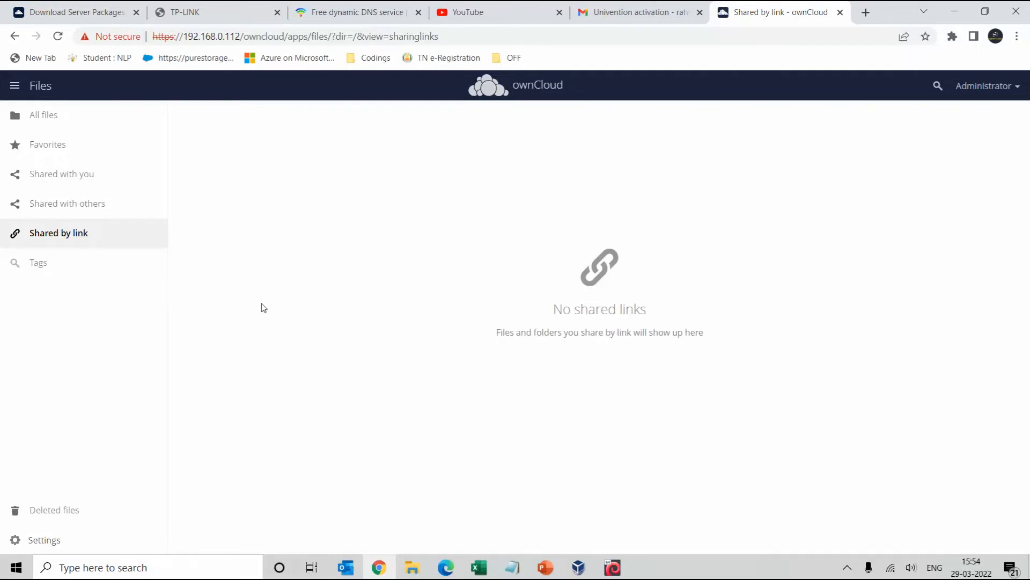
{"action": "left_click", "coordinate": [71, 206]}
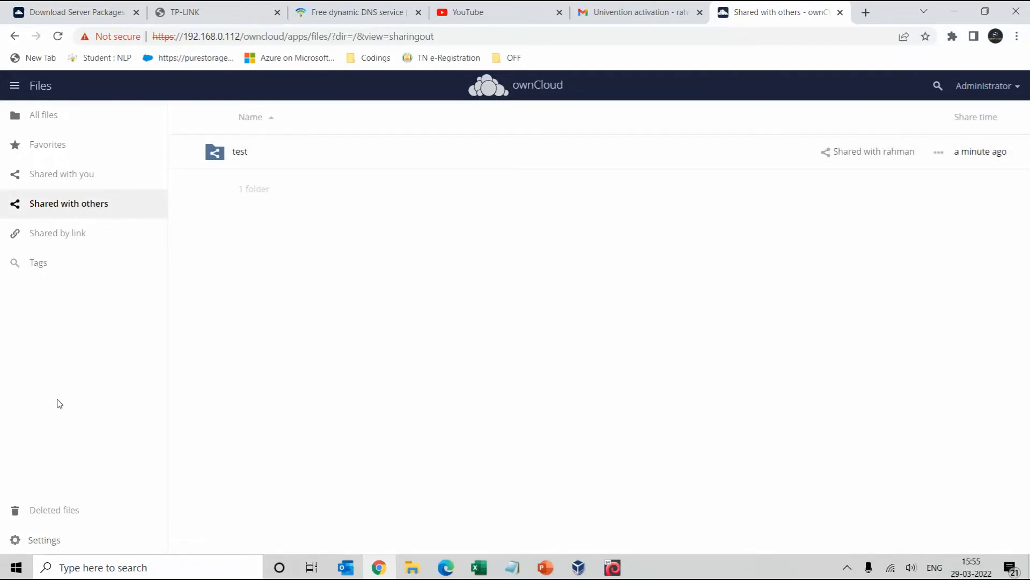
{"action": "left_click", "coordinate": [986, 87]}
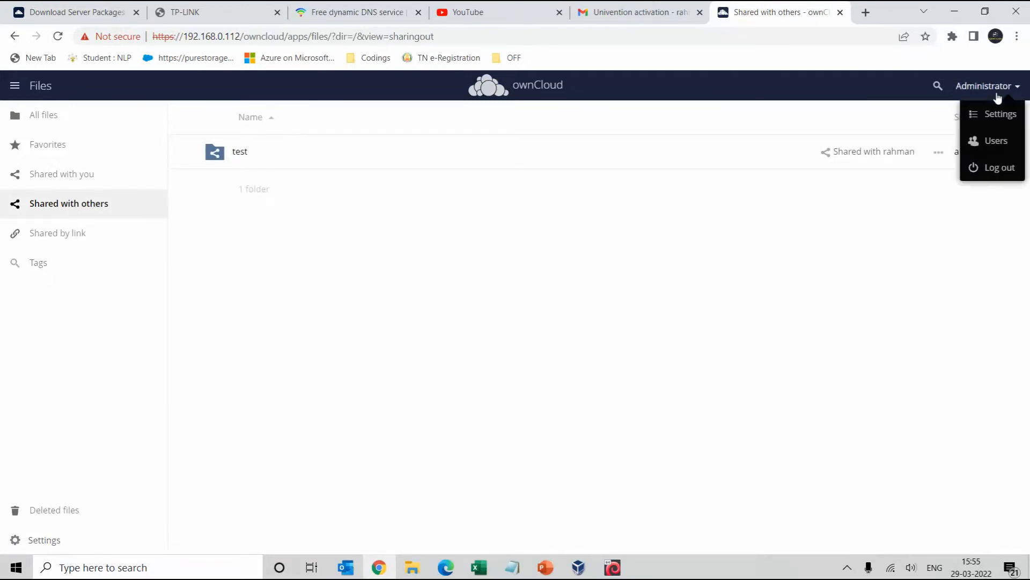
Log out and sign in as the regular user using the saved username
{"action": "left_click", "coordinate": [990, 170]}
{"action": "left_click", "coordinate": [490, 306]}
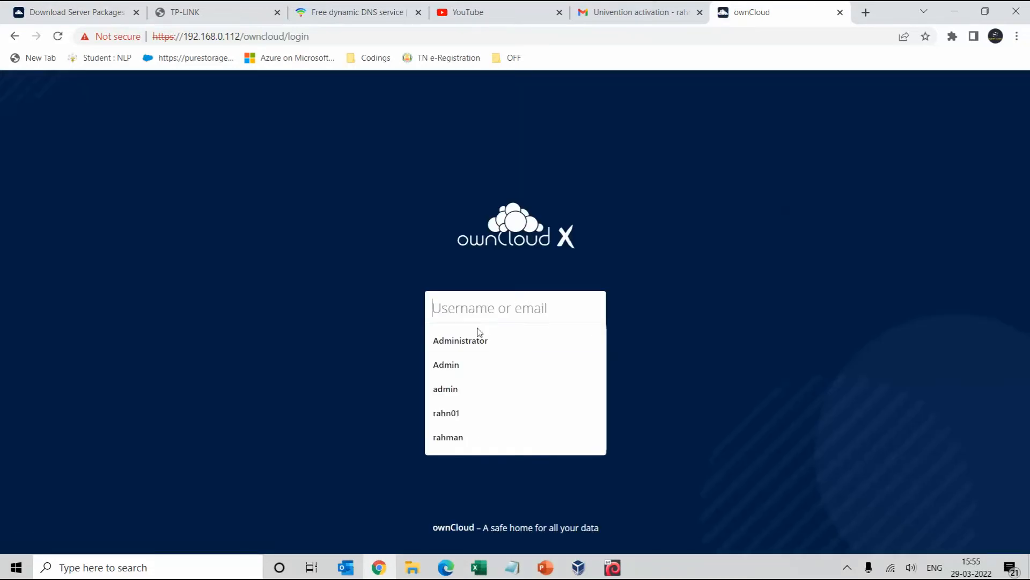
{"action": "left_click", "coordinate": [460, 435]}
{"action": "left_click", "coordinate": [484, 339]}
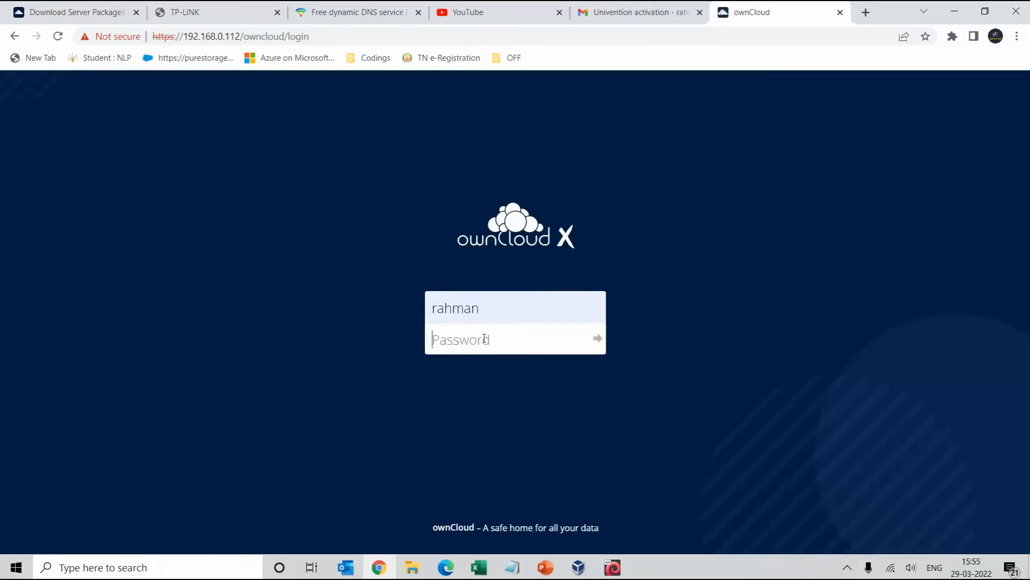
{"action": "type", "text": "•••••"}
{"action": "key", "text": "Return"}
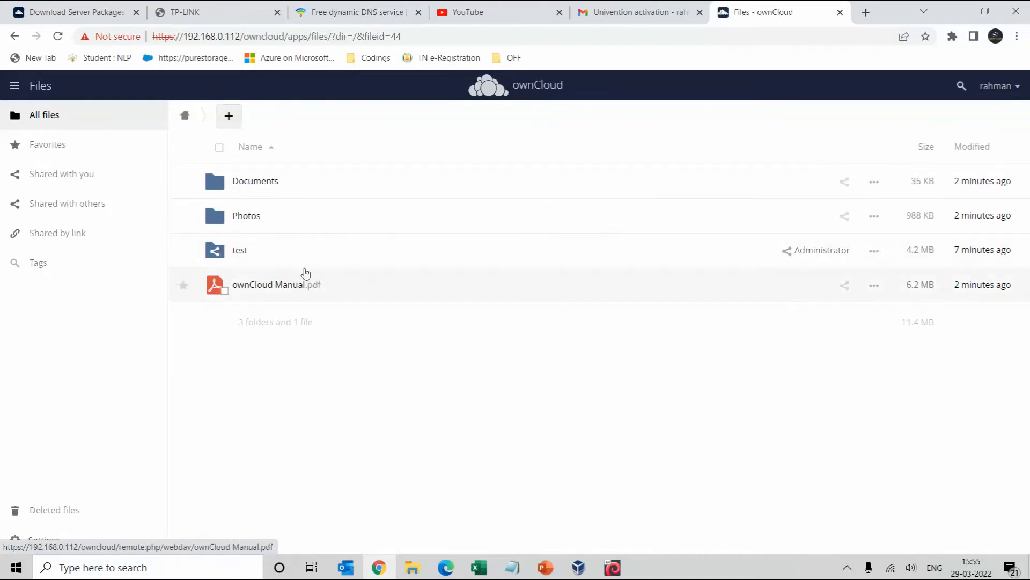
Open the shared test folder and page through its three wallpapers in the viewer
{"action": "left_click", "coordinate": [241, 252]}
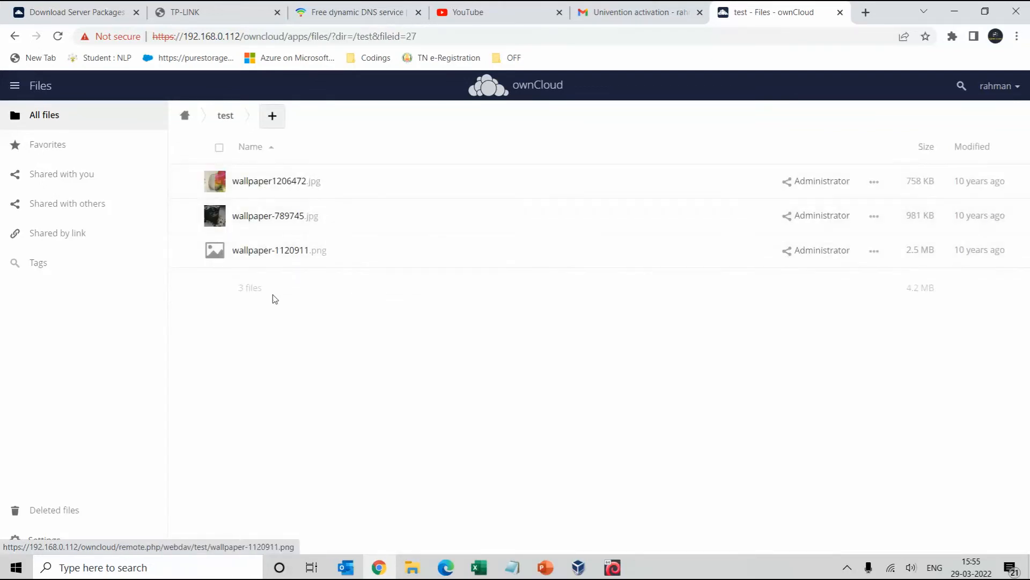
{"action": "left_click", "coordinate": [268, 182]}
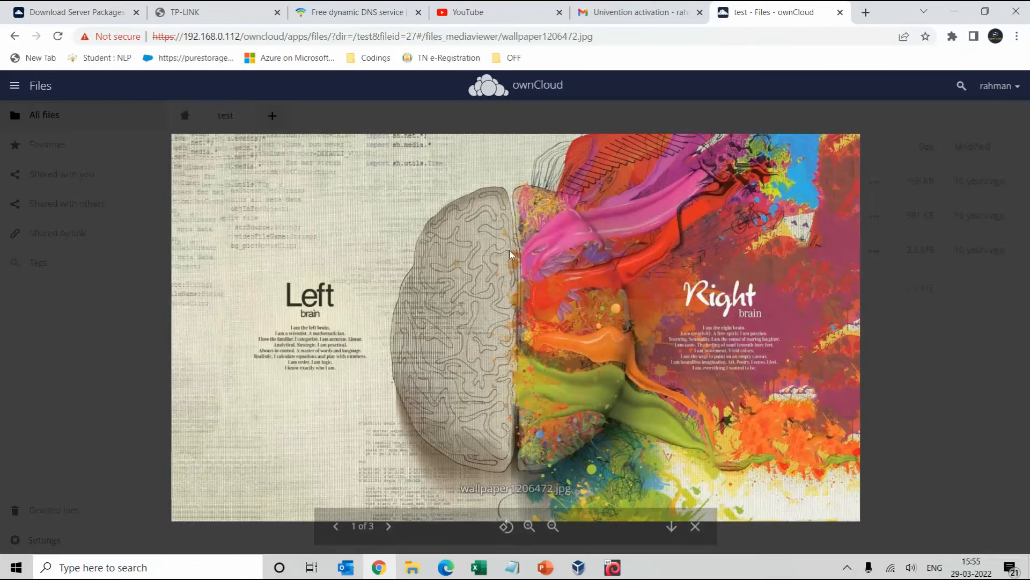
{"action": "key", "text": "Right"}
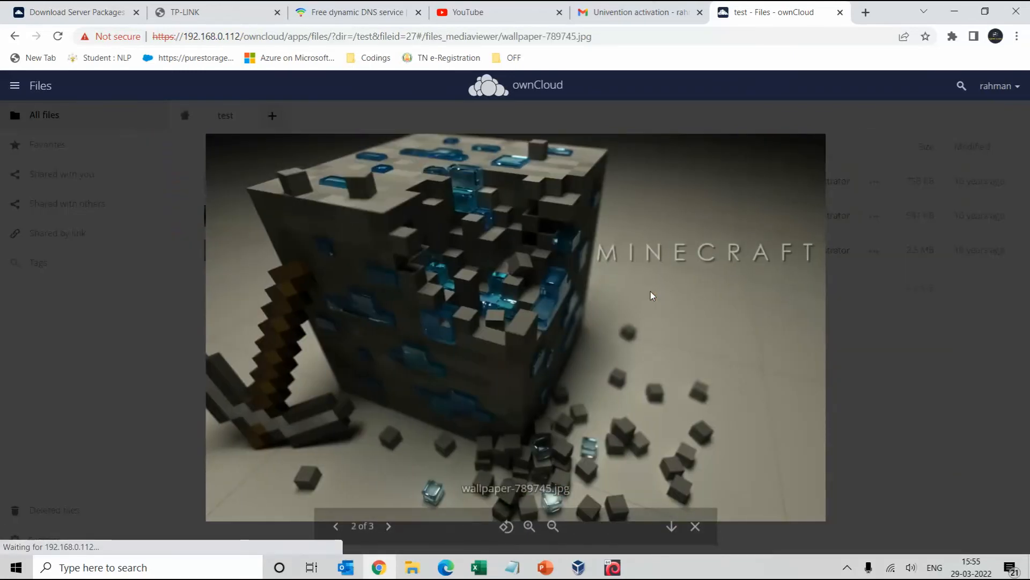
{"action": "key", "text": "Right"}
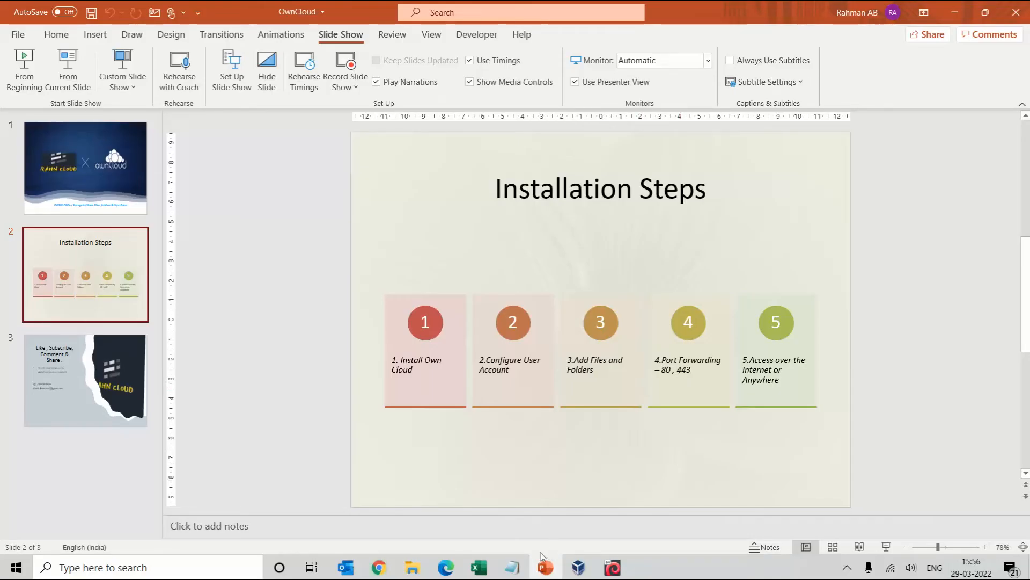
Return to Chrome and switch to the TP-LINK router admin tab
{"action": "left_click", "coordinate": [378, 568]}
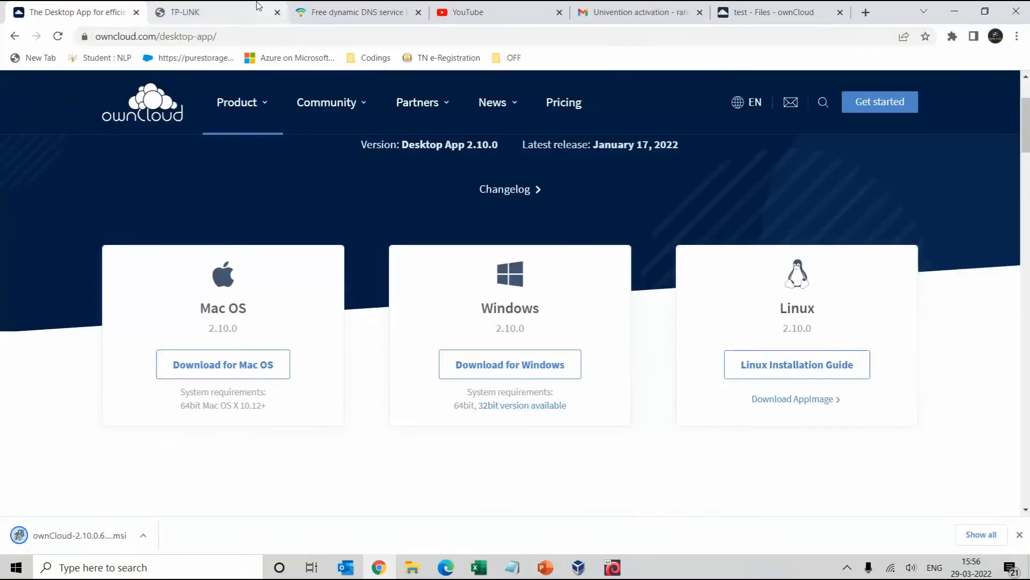
{"action": "left_click", "coordinate": [208, 6]}
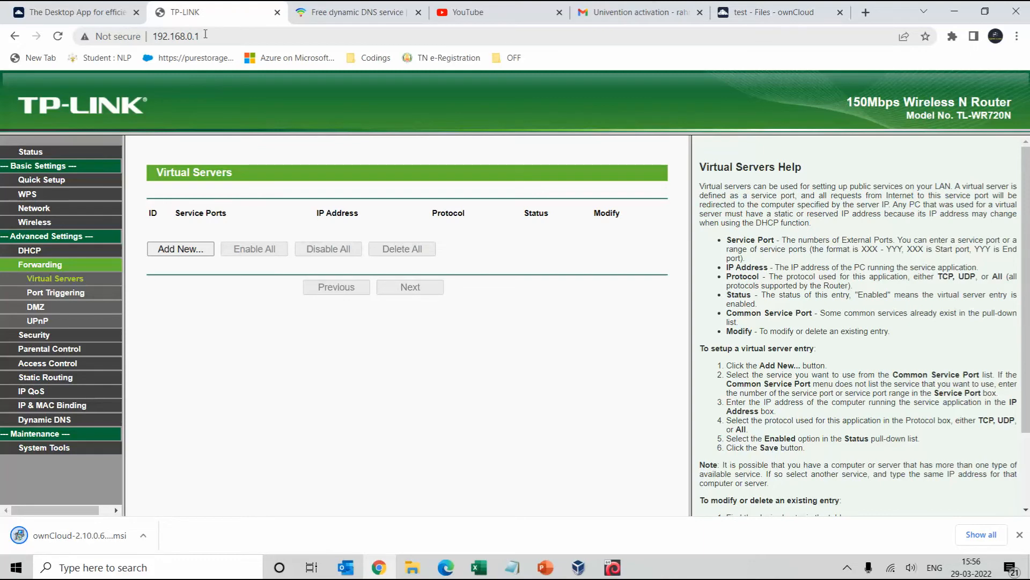
Start a new Virtual Servers entry with service port 80 and IP 192.168.0.111
{"action": "left_click", "coordinate": [31, 152]}
{"action": "scroll", "coordinate": [221, 261], "scroll_direction": "down", "scroll_amount": 5}
{"action": "scroll", "coordinate": [179, 257], "scroll_direction": "up", "scroll_amount": 5}
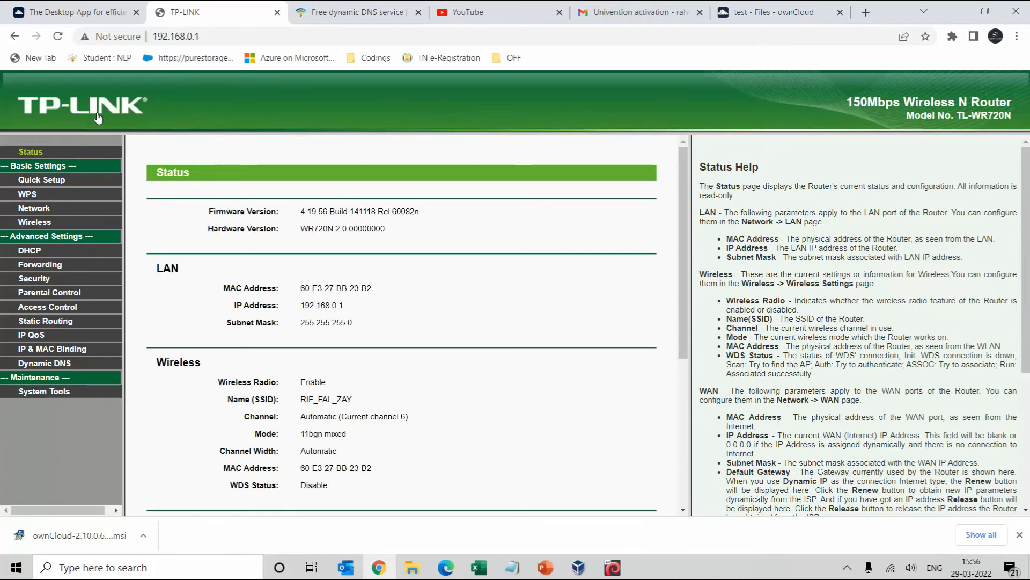
{"action": "left_click", "coordinate": [40, 264]}
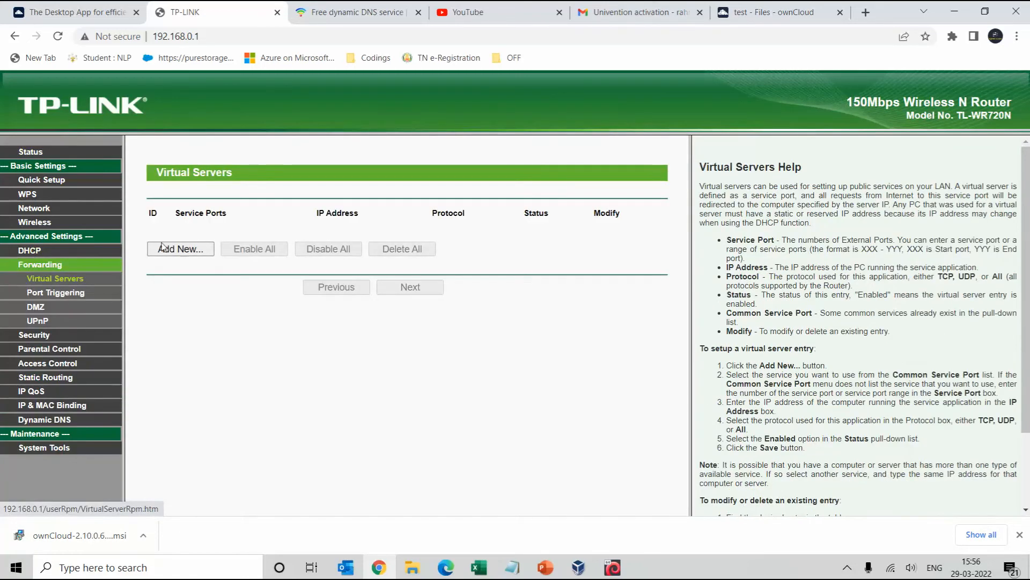
{"action": "left_click", "coordinate": [182, 249]}
{"action": "left_click", "coordinate": [332, 210]}
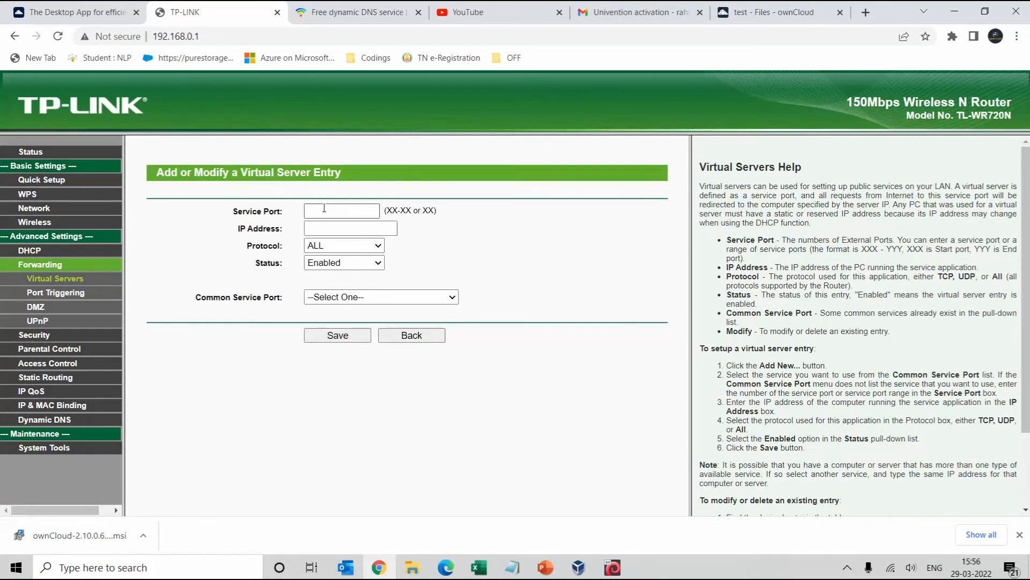
{"action": "left_click", "coordinate": [325, 238]}
{"action": "left_click", "coordinate": [317, 229]}
{"action": "left_click", "coordinate": [336, 277]}
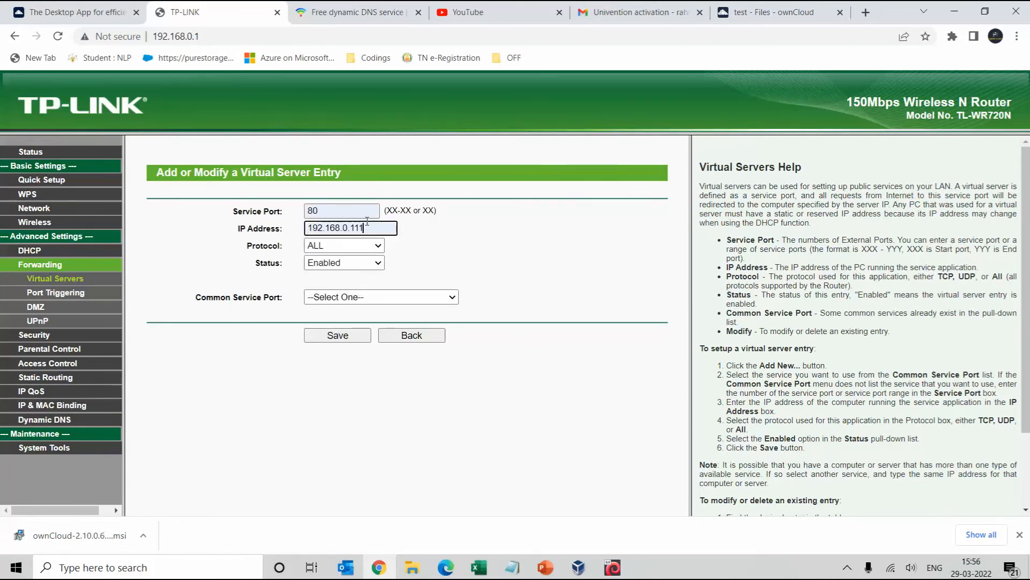
Correct the IP to 192.168.0.112, choose HTTP as the common service port, and save
{"action": "left_click", "coordinate": [767, 12]}
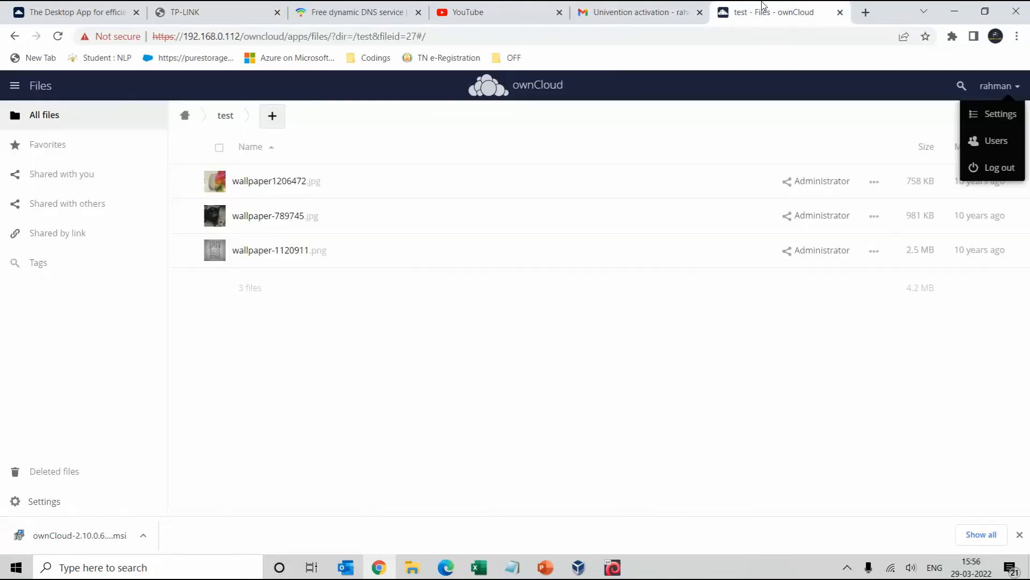
{"action": "left_click", "coordinate": [340, 7]}
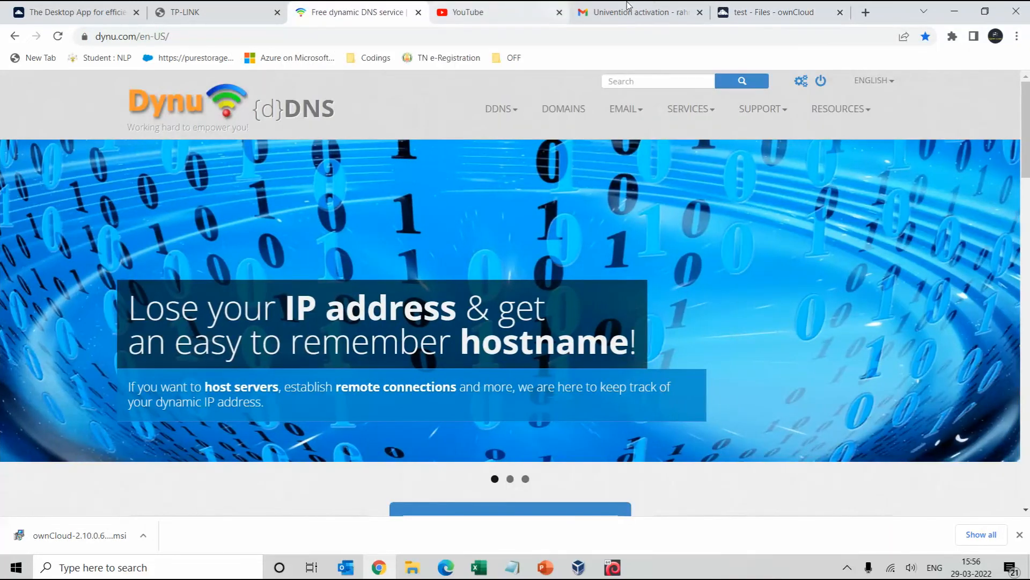
{"action": "left_click", "coordinate": [185, 8]}
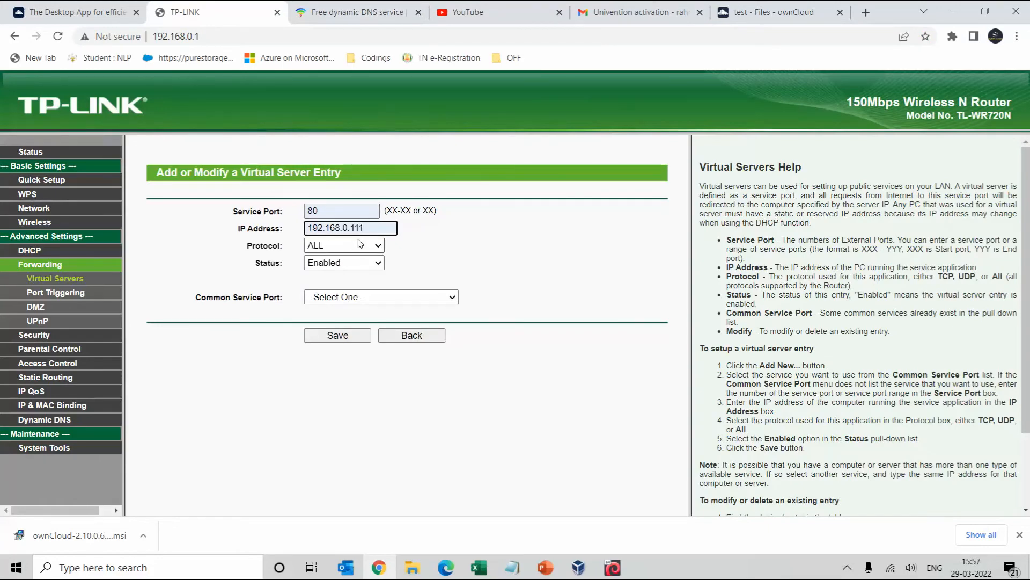
{"action": "key", "text": "BackSpace"}
{"action": "type", "text": "2"}
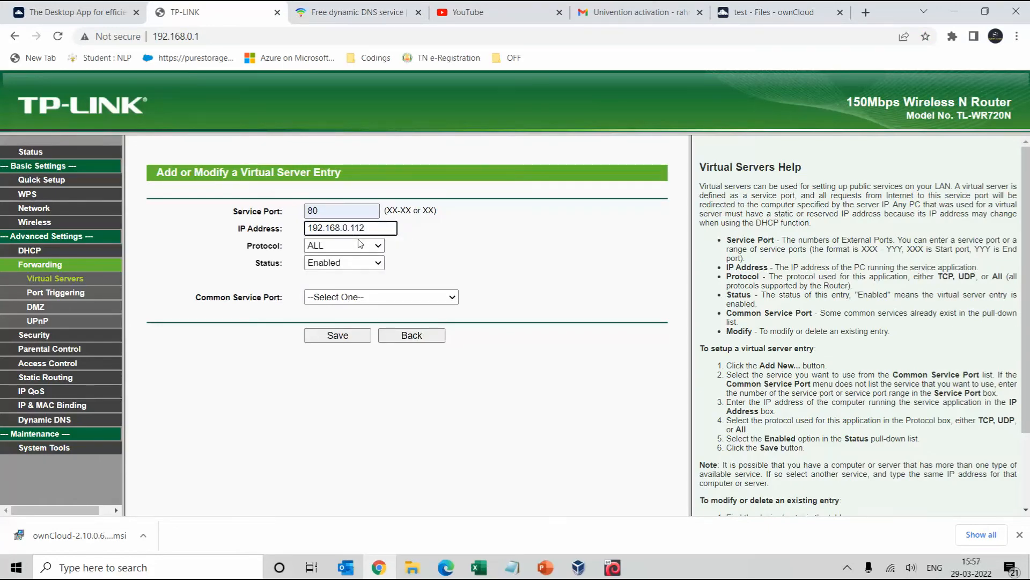
{"action": "left_click", "coordinate": [761, 8]}
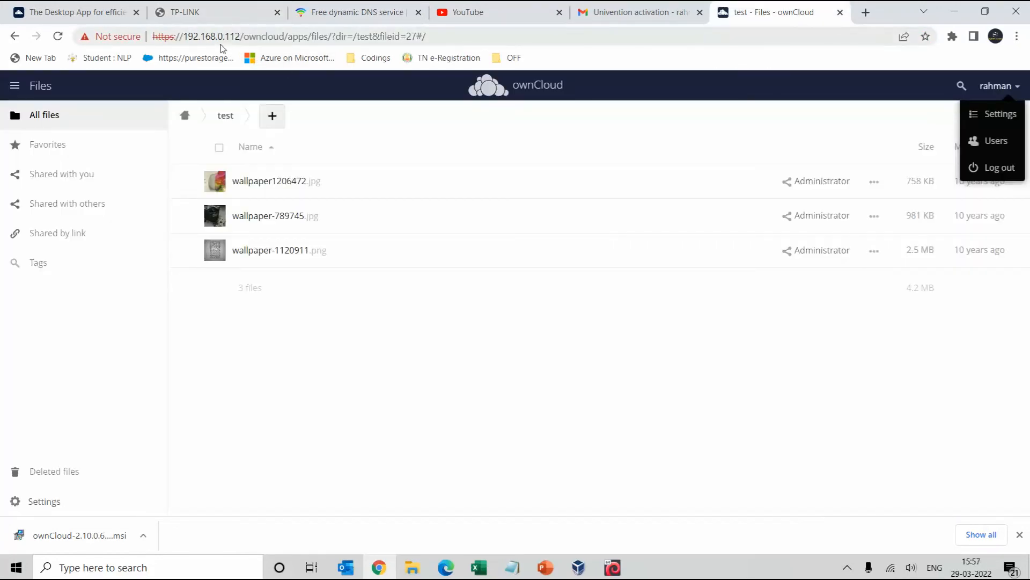
{"action": "left_click", "coordinate": [226, 10]}
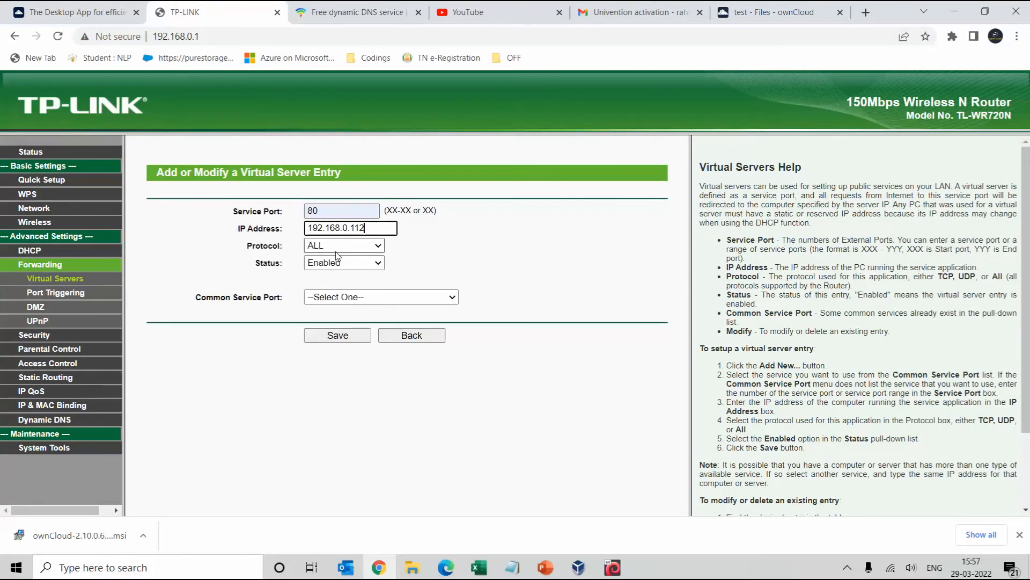
{"action": "left_click", "coordinate": [336, 297]}
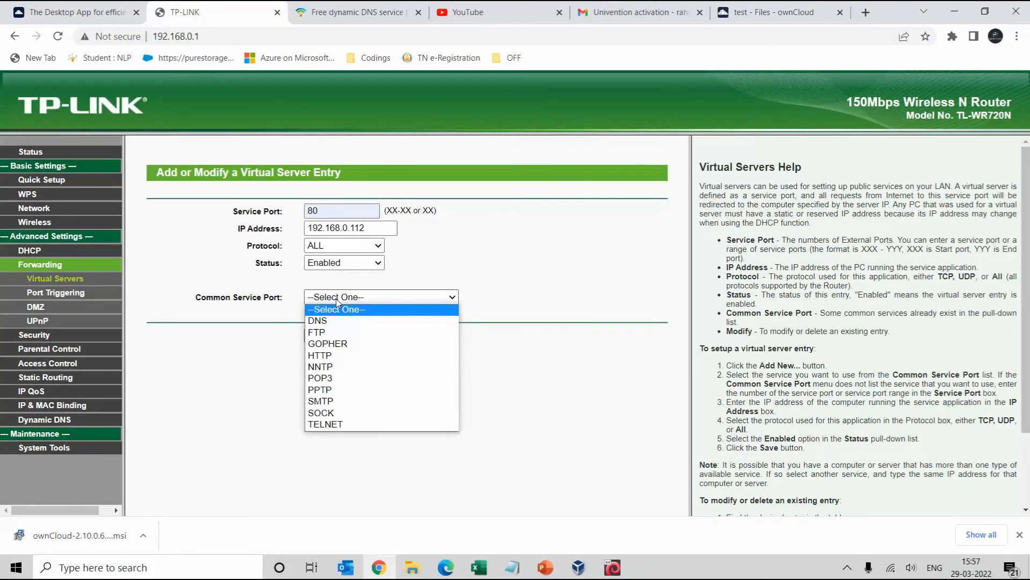
{"action": "left_click", "coordinate": [322, 354]}
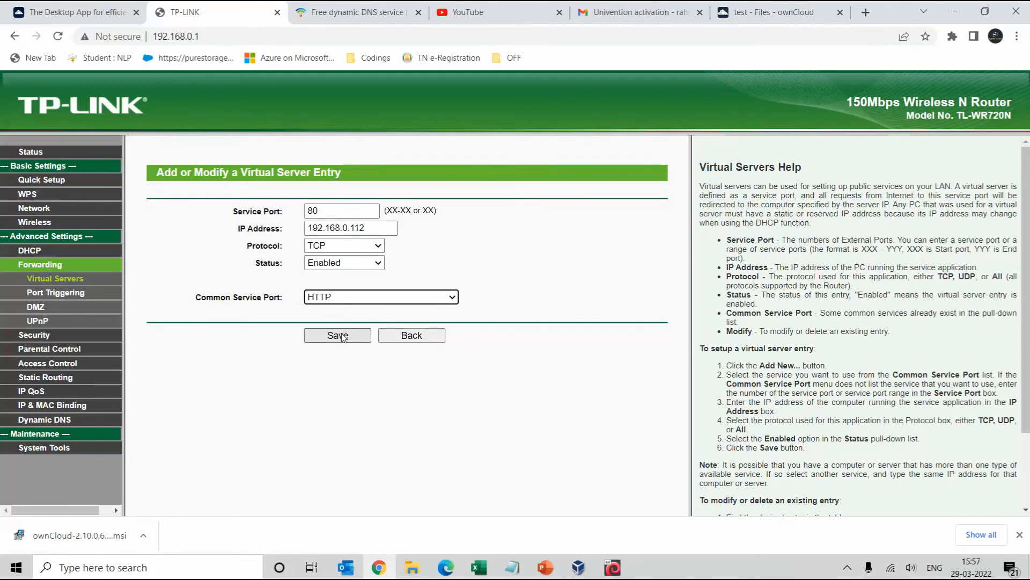
{"action": "left_click", "coordinate": [342, 336]}
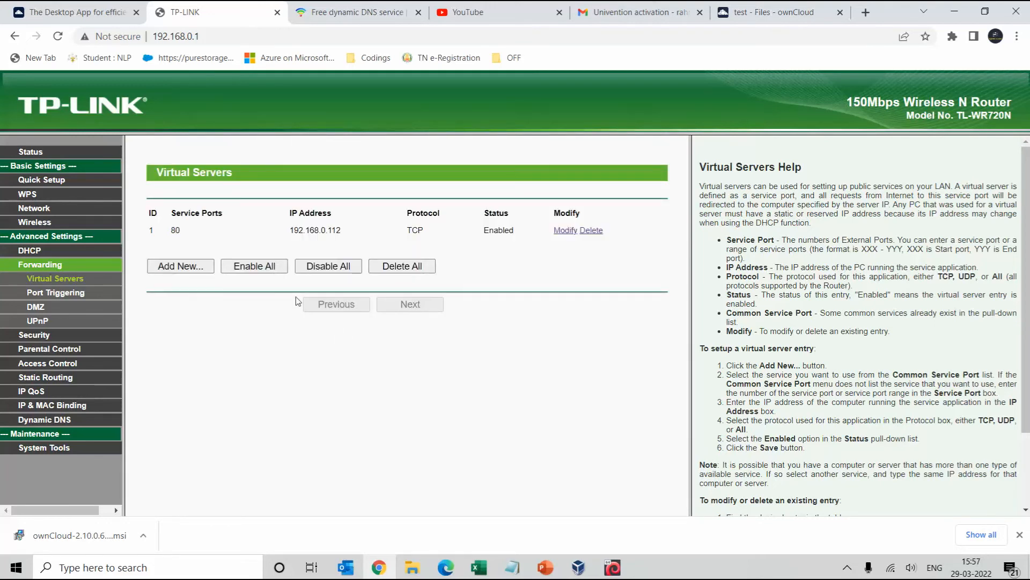
{"action": "left_click", "coordinate": [188, 267]}
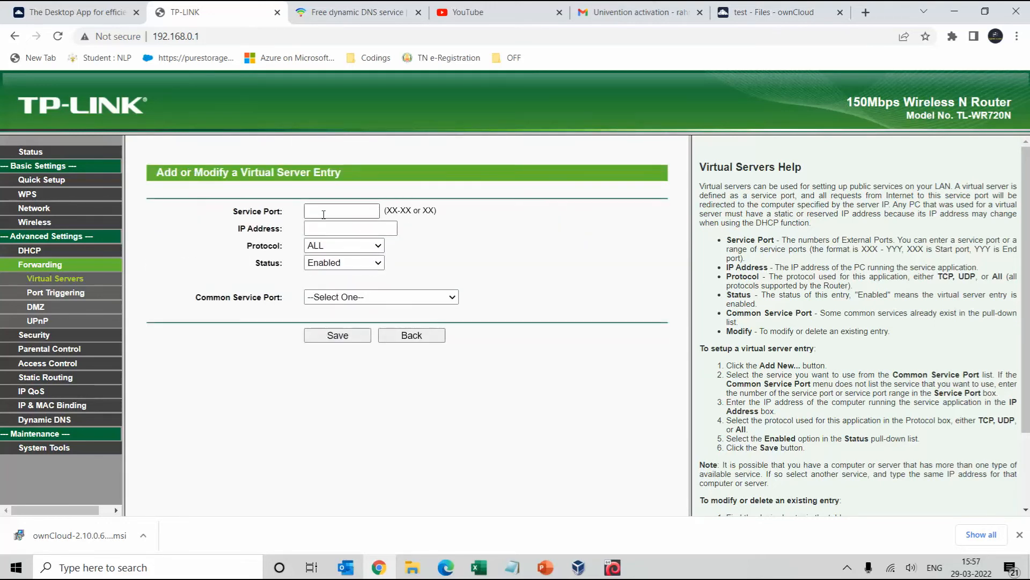
Add and save a router rule forwarding port 443 to 192.168.0.112 for all protocols
{"action": "left_click", "coordinate": [324, 215]}
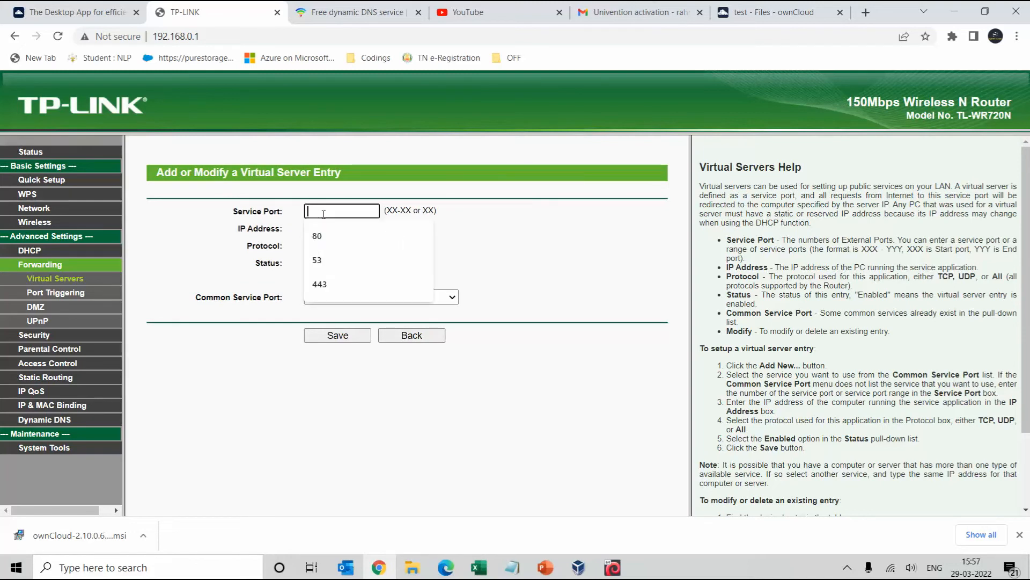
{"action": "left_click", "coordinate": [328, 280]}
{"action": "left_click", "coordinate": [326, 229]}
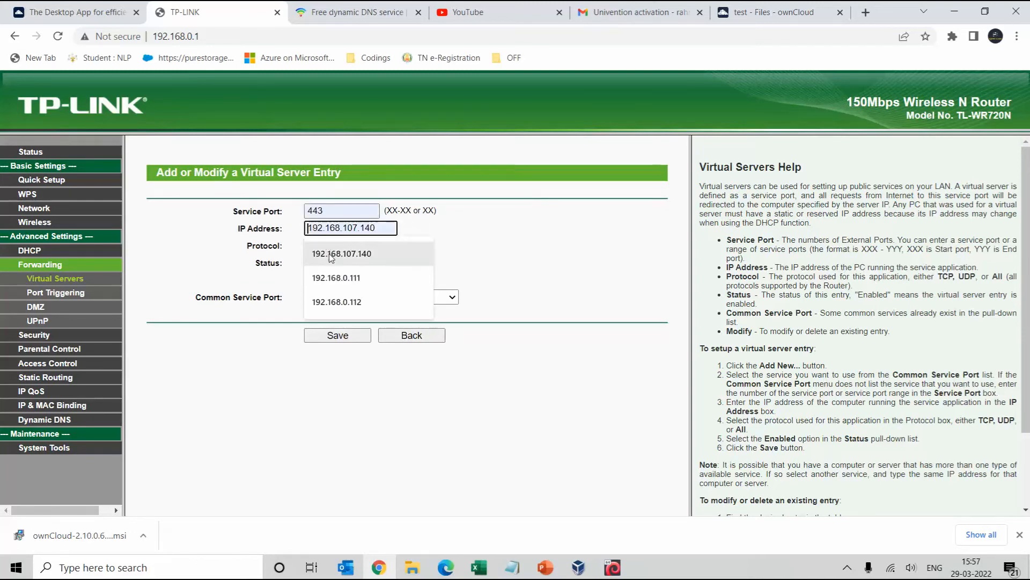
{"action": "left_click", "coordinate": [330, 288]}
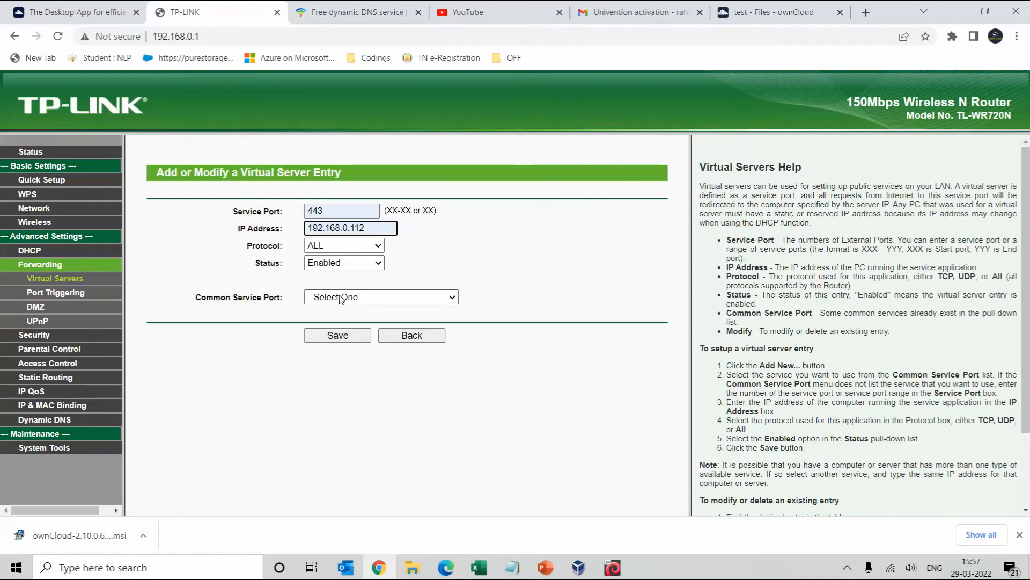
{"action": "left_click", "coordinate": [366, 334]}
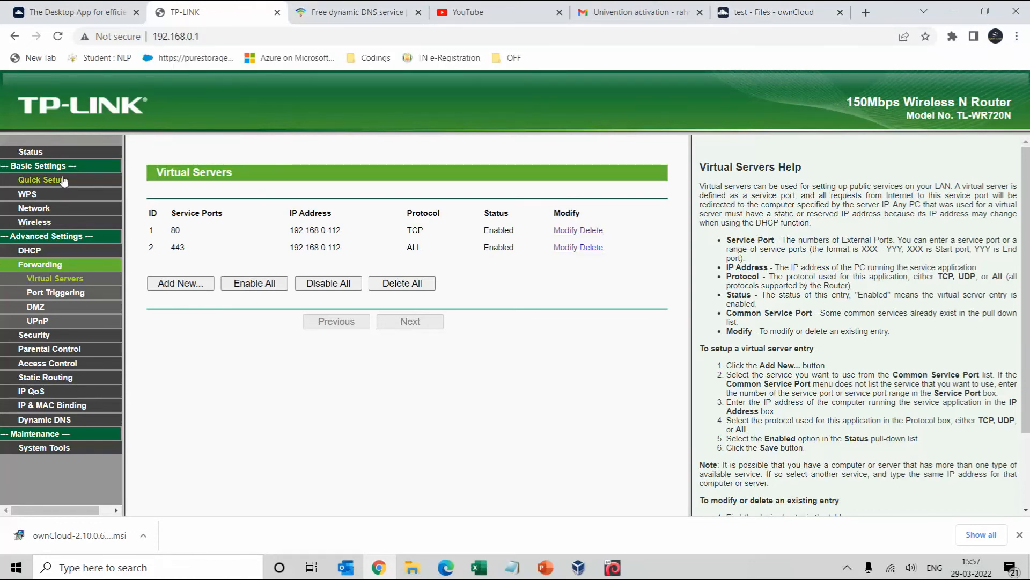
Check the router status, then start a Google search for my IP in a new tab
{"action": "left_click", "coordinate": [35, 154]}
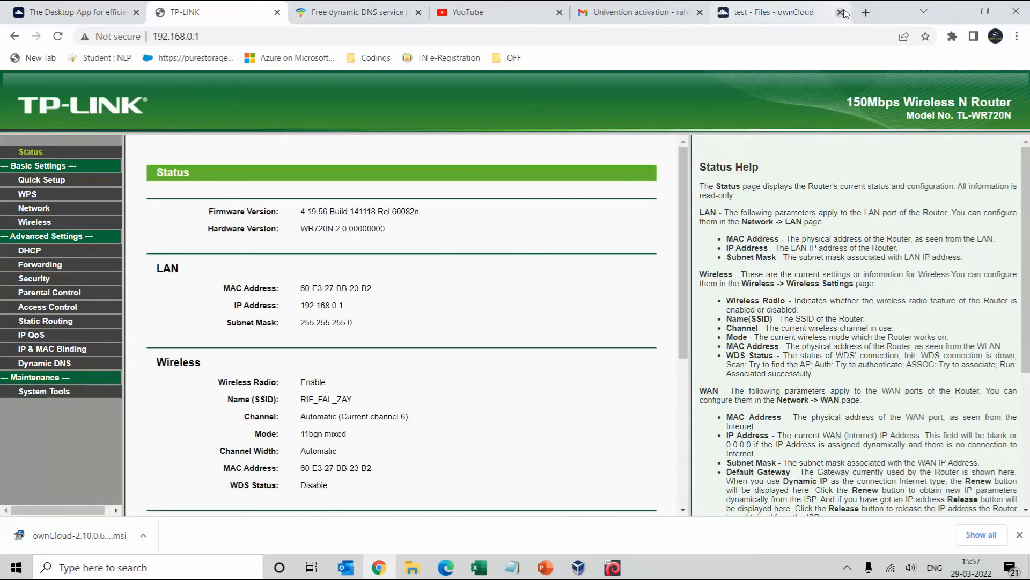
{"action": "left_click", "coordinate": [866, 12]}
{"action": "type", "text": "google.com"}
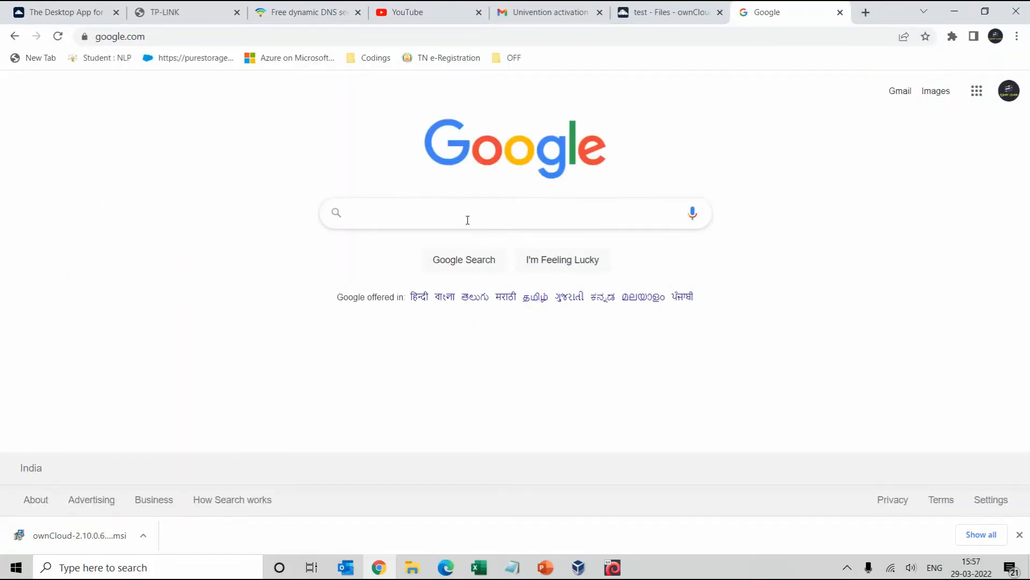
{"action": "type", "text": "y ipa"}
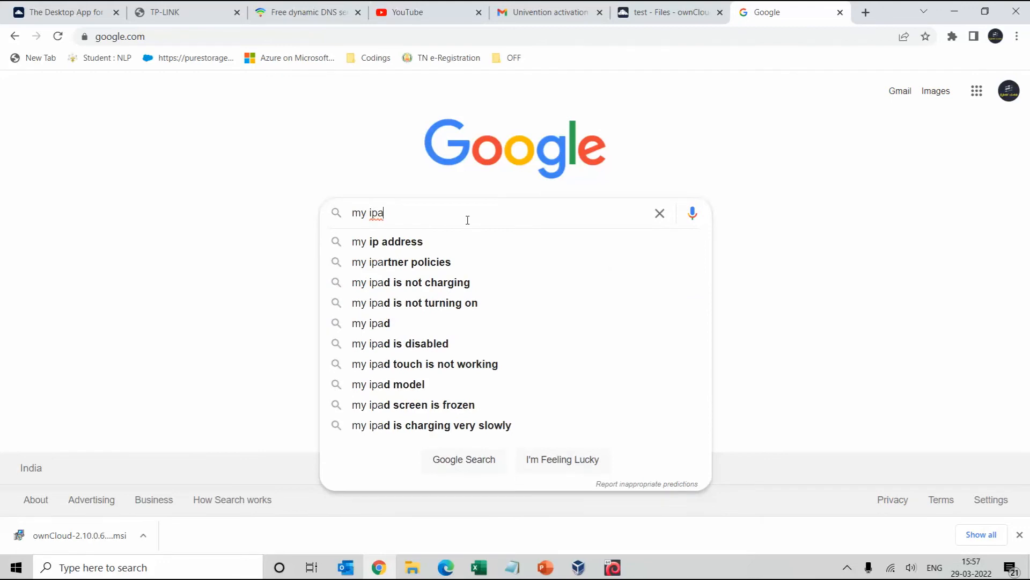
Search Google for 'my ip address' to find the public IP
{"action": "key", "text": "Down"}
{"action": "key", "text": "Return"}
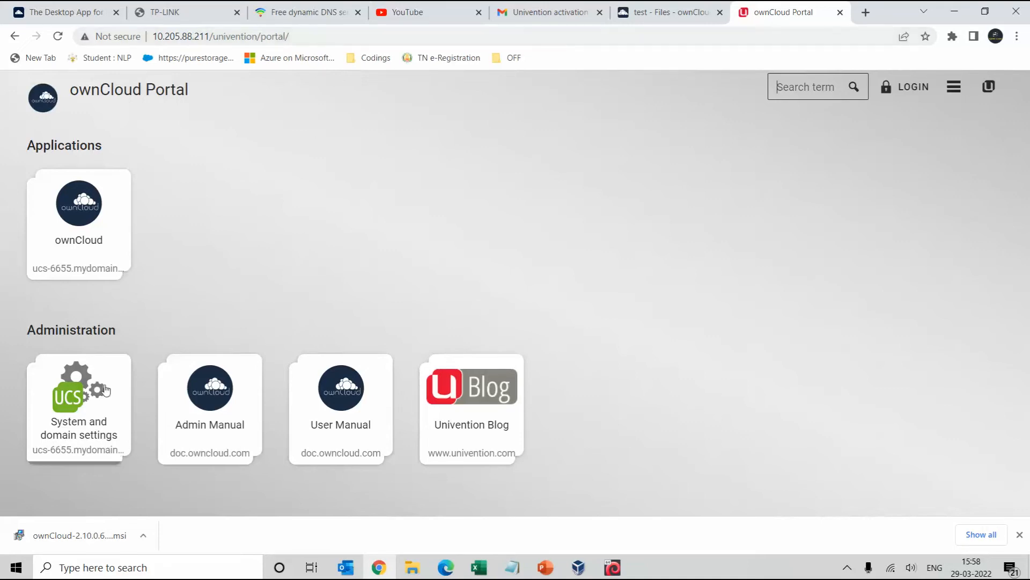
Log in to the management console as Administrator and decline Chrome's password prompts
{"action": "left_click", "coordinate": [82, 393]}
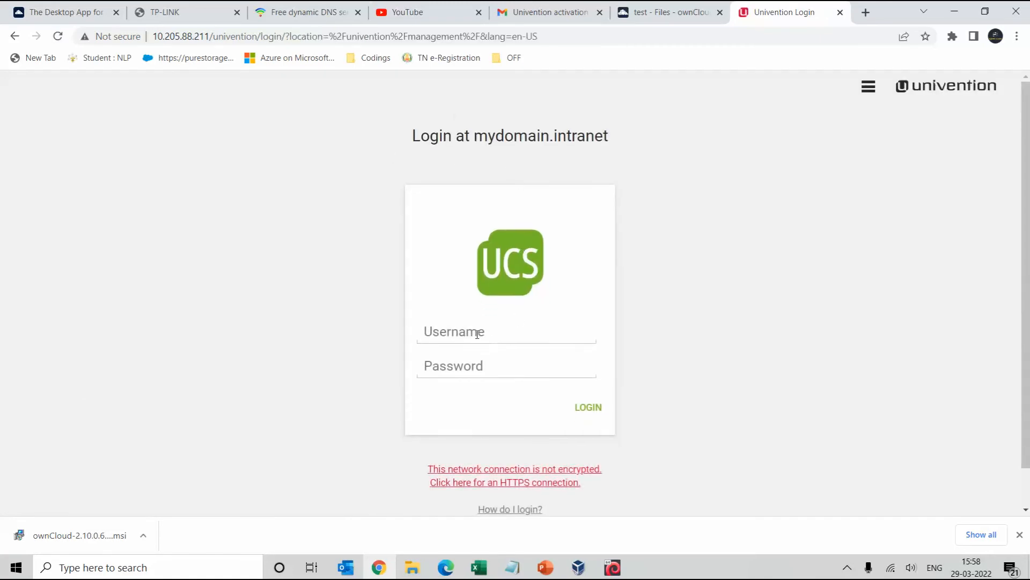
{"action": "left_click", "coordinate": [473, 335]}
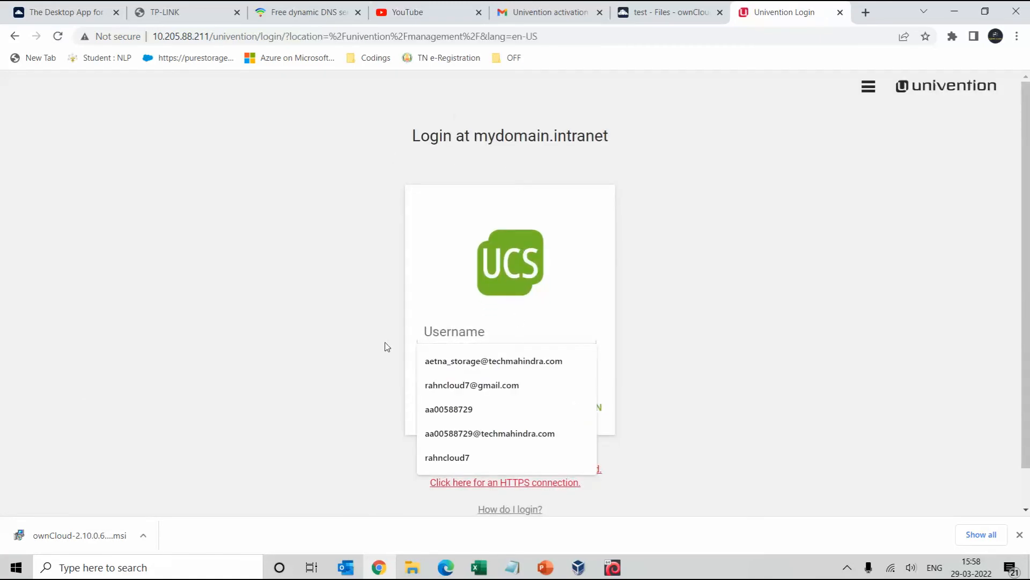
{"action": "type", "text": "ad"}
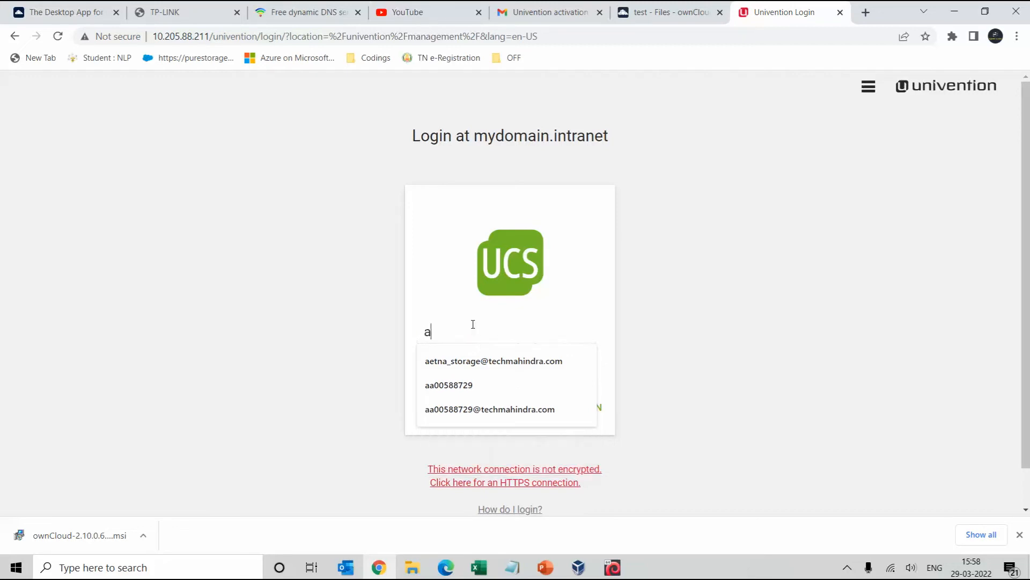
{"action": "key", "text": "BackSpace"}
{"action": "key", "text": "BackSpace"}
{"action": "type", "text": "Admi"}
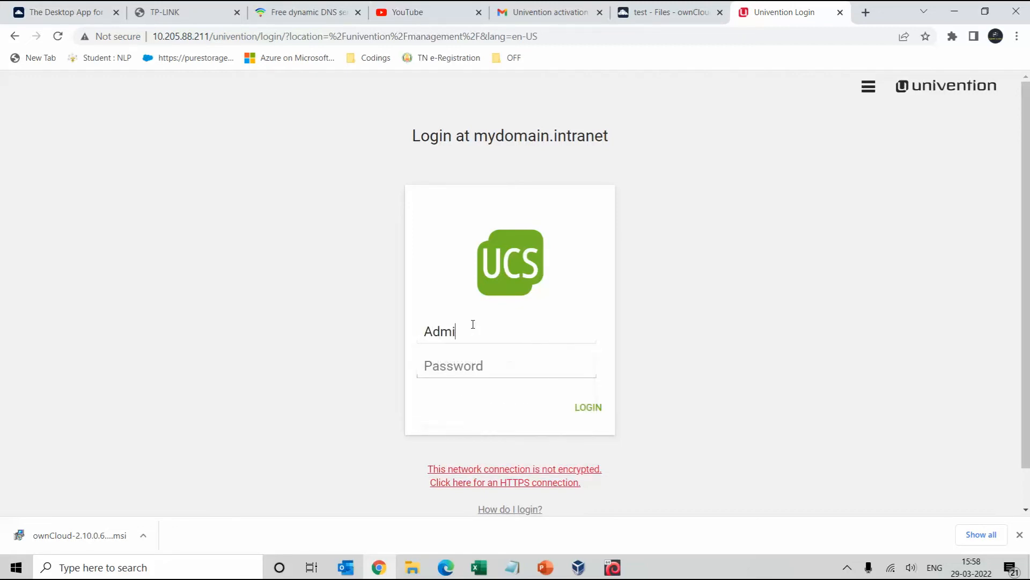
{"action": "type", "text": "nistrator"}
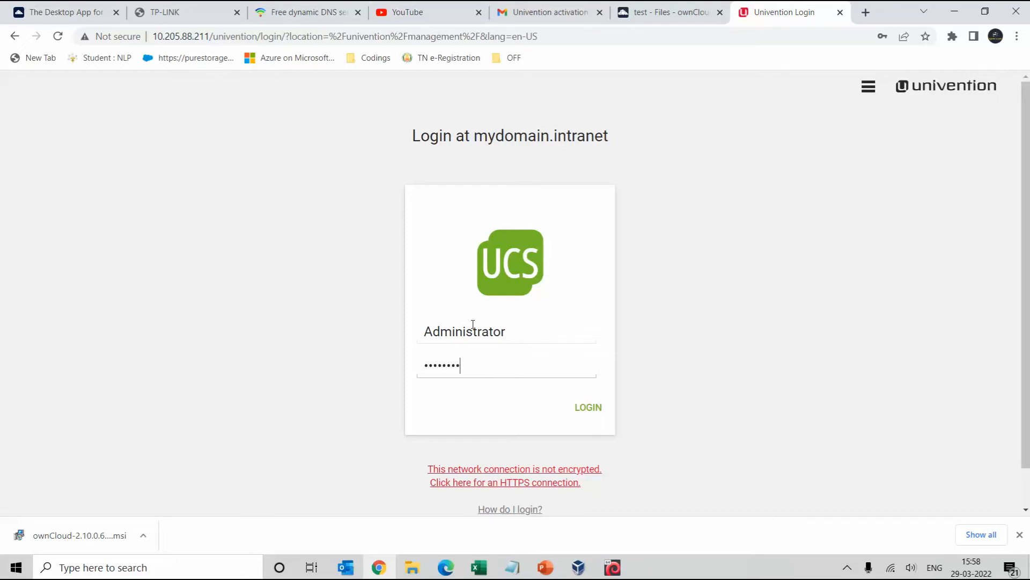
{"action": "key", "text": "Return"}
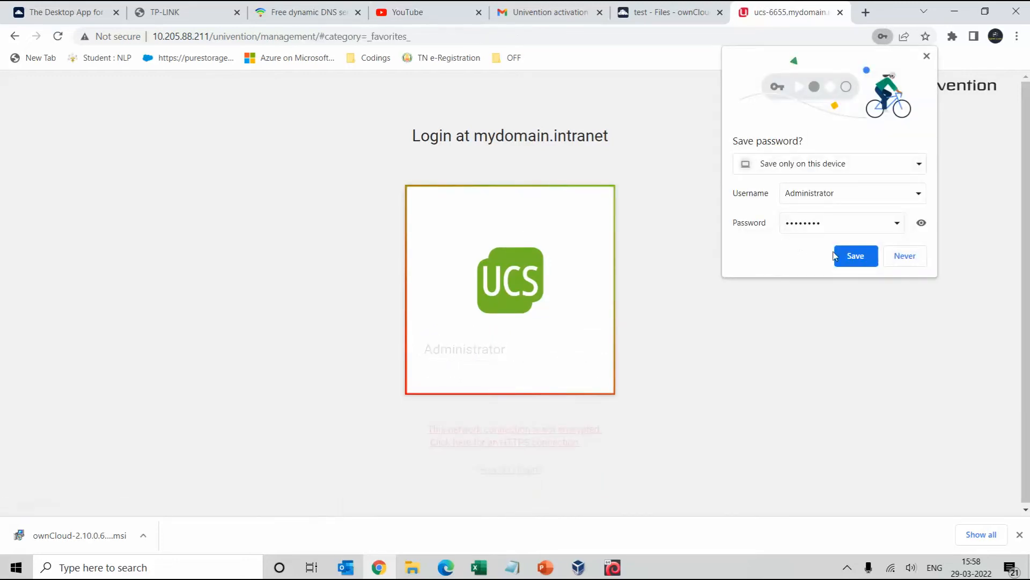
{"action": "left_click", "coordinate": [904, 256]}
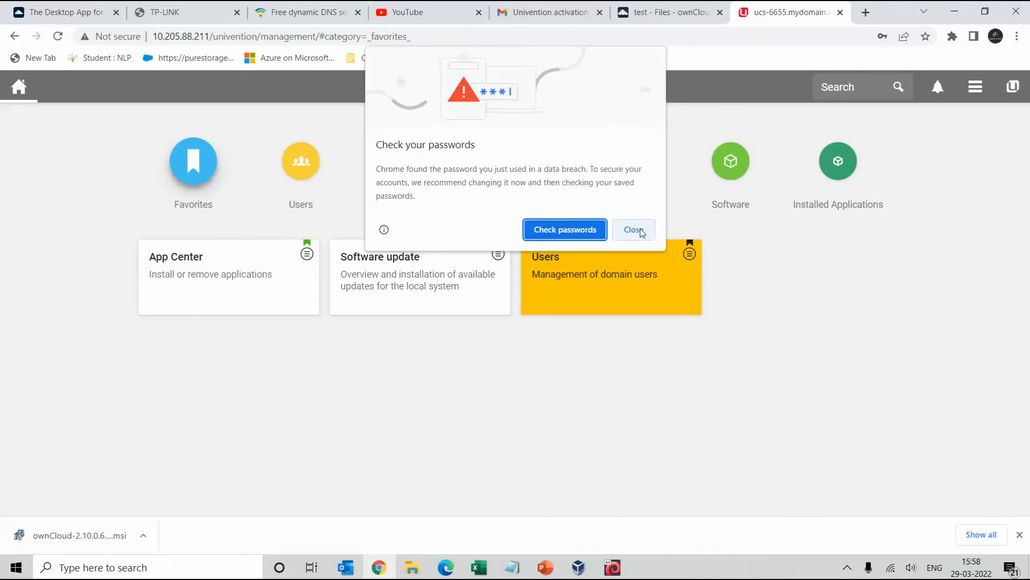
{"action": "left_click", "coordinate": [634, 230]}
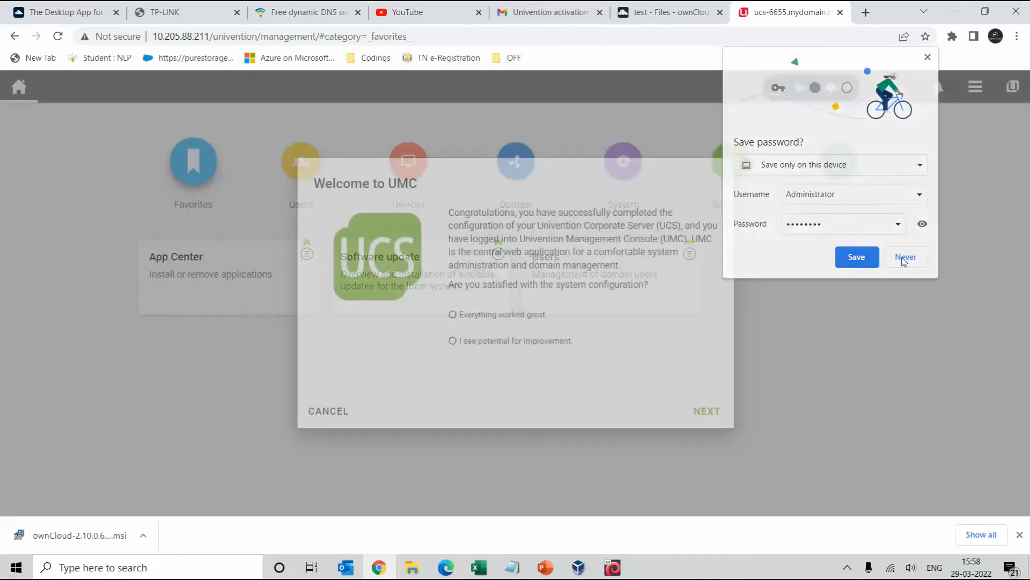
{"action": "left_click", "coordinate": [904, 257]}
Finish the startup wizard with the hardware statistic off, then list the Users modules
{"action": "left_click", "coordinate": [486, 316]}
{"action": "left_click", "coordinate": [701, 414]}
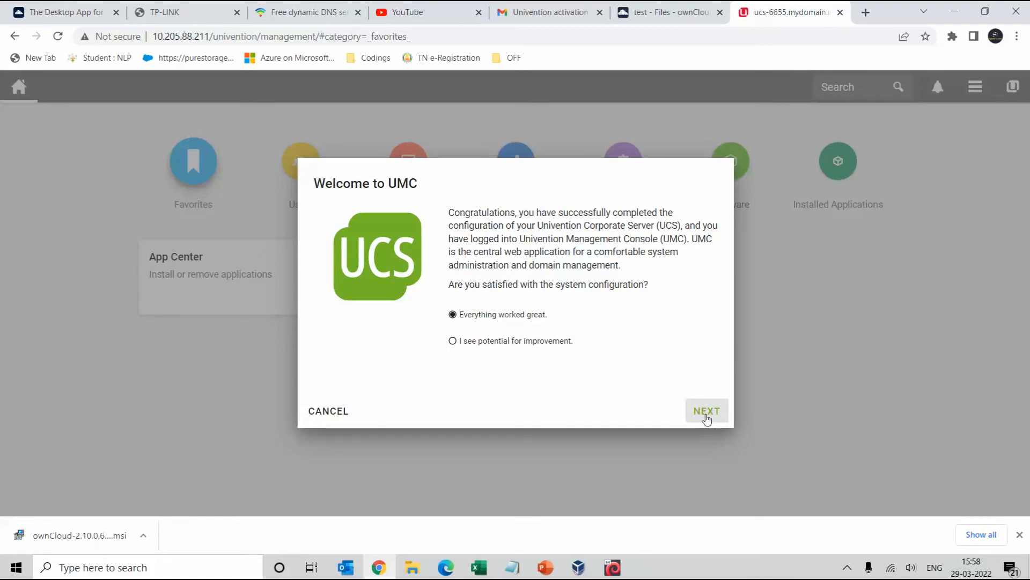
{"action": "left_click", "coordinate": [707, 417]}
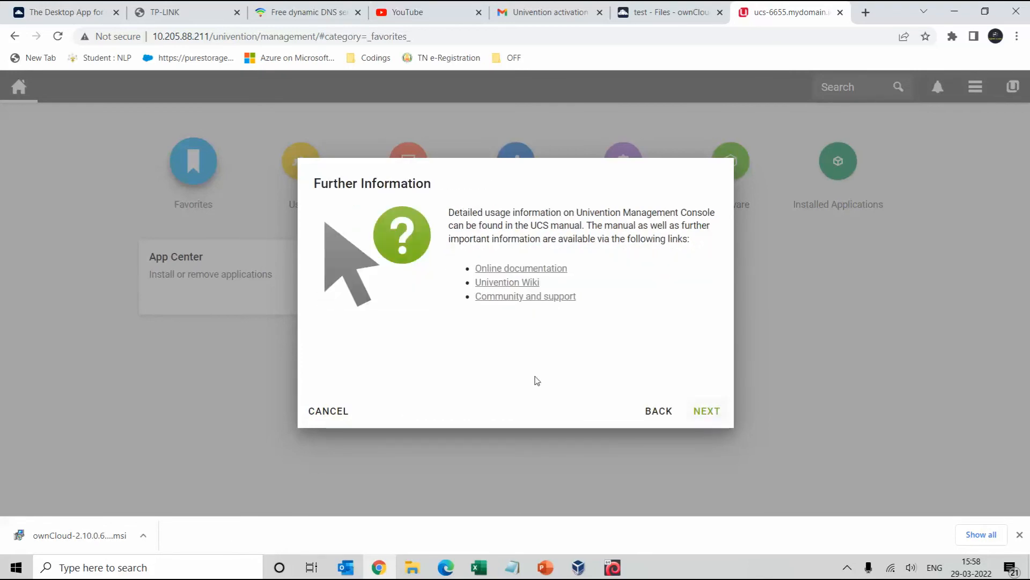
{"action": "left_click", "coordinate": [658, 412]}
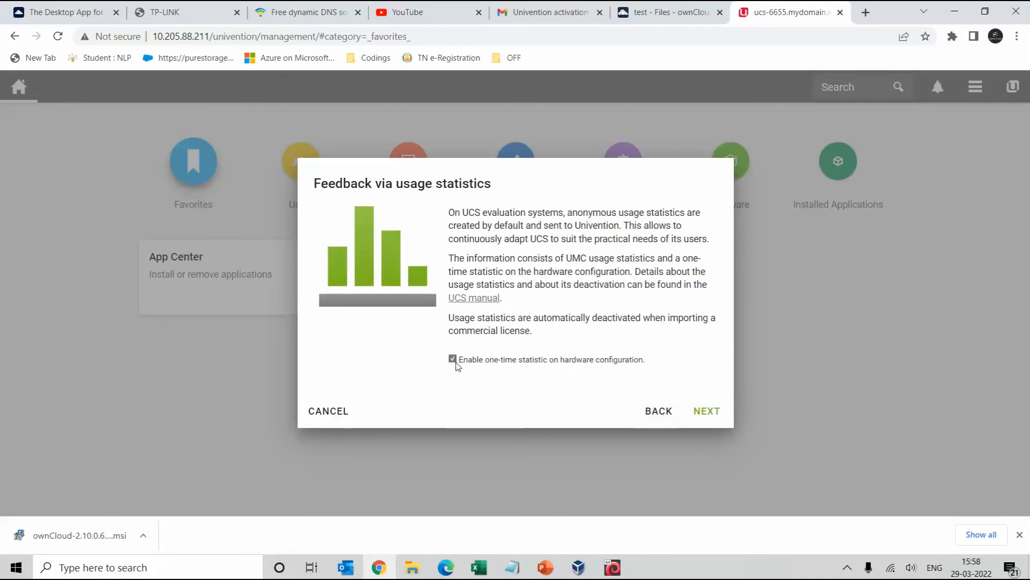
{"action": "left_click", "coordinate": [454, 361]}
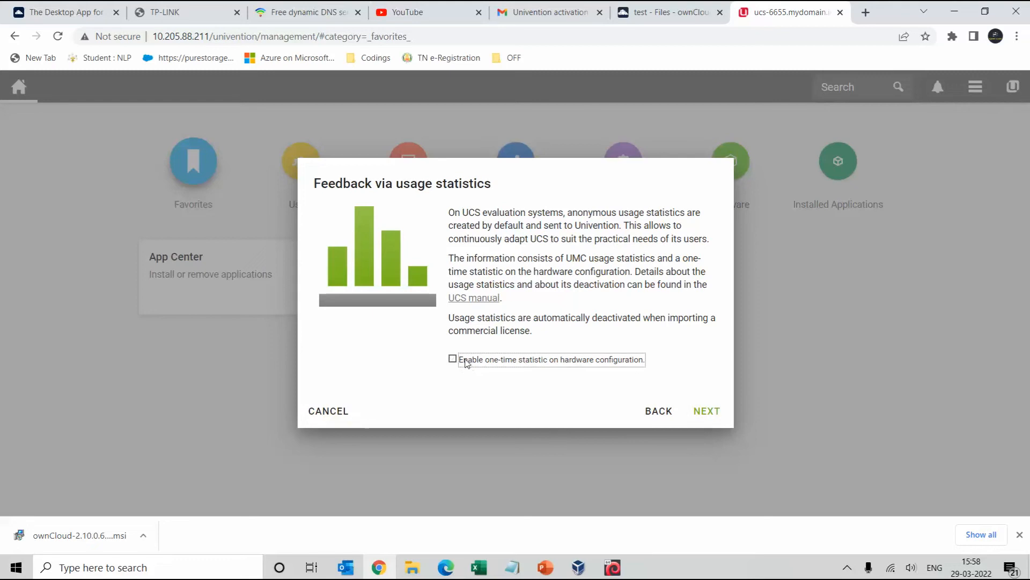
{"action": "left_click", "coordinate": [692, 409]}
{"action": "left_click", "coordinate": [697, 411]}
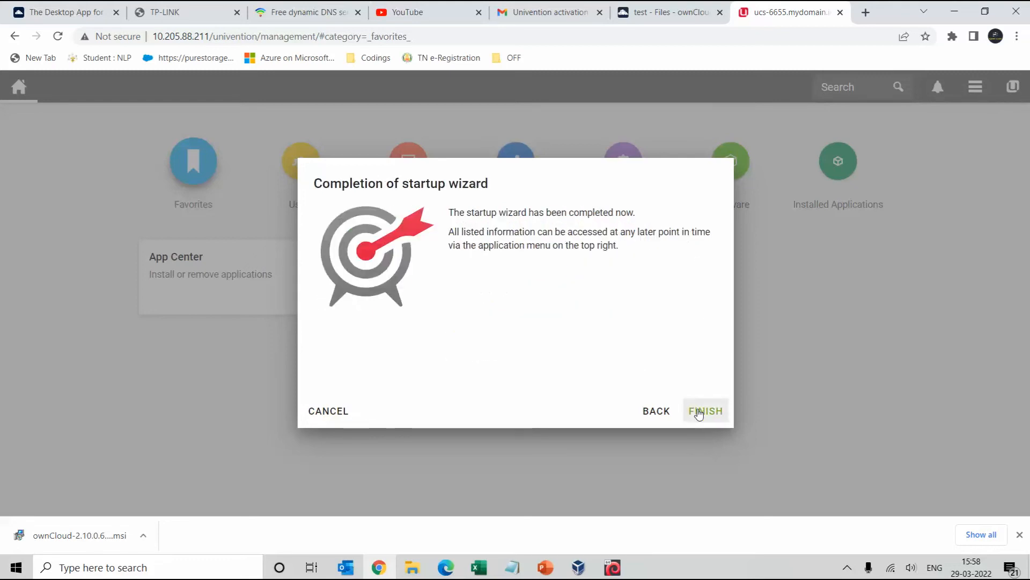
{"action": "left_click", "coordinate": [699, 412]}
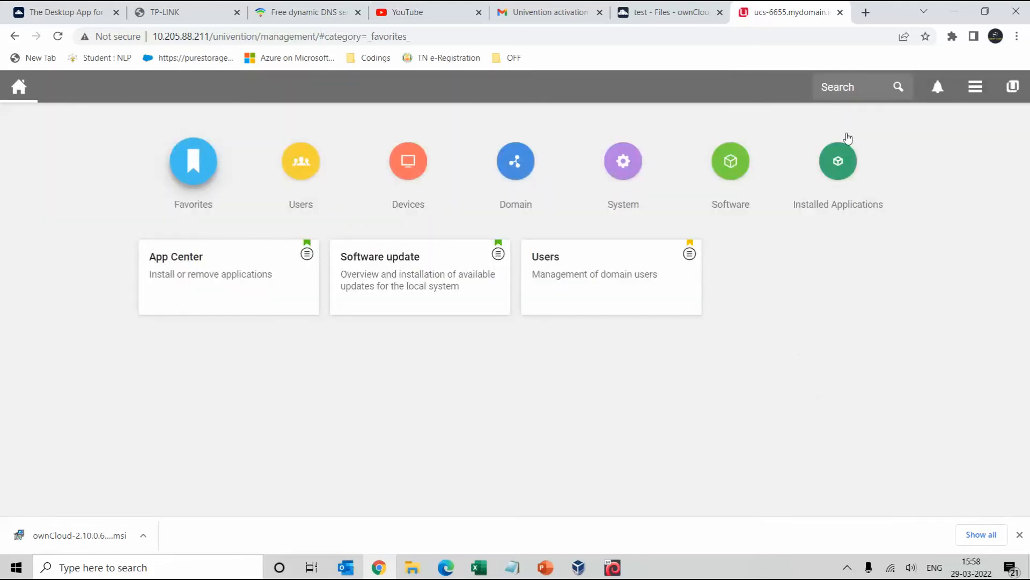
{"action": "left_click", "coordinate": [845, 162]}
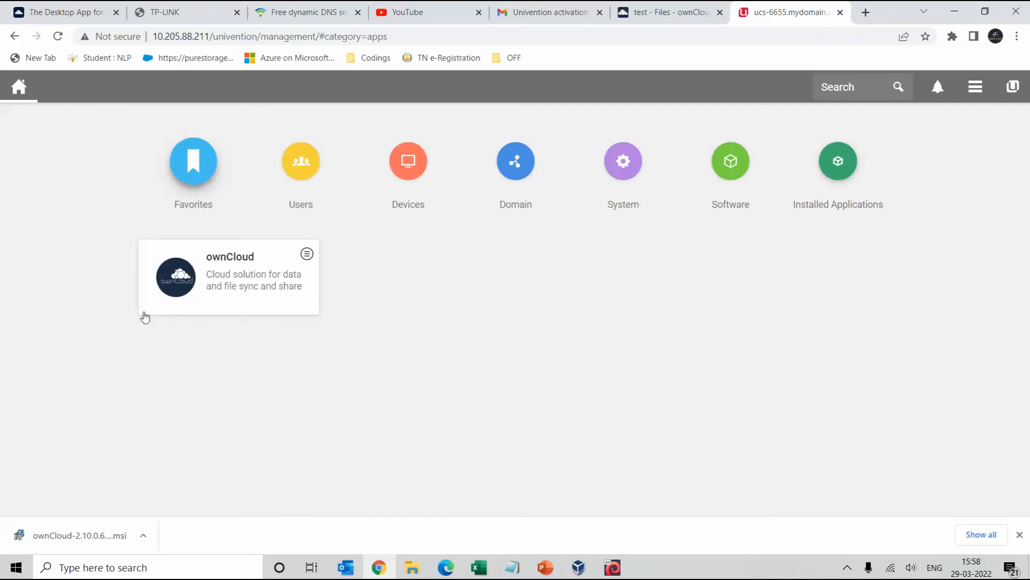
{"action": "left_click", "coordinate": [291, 170]}
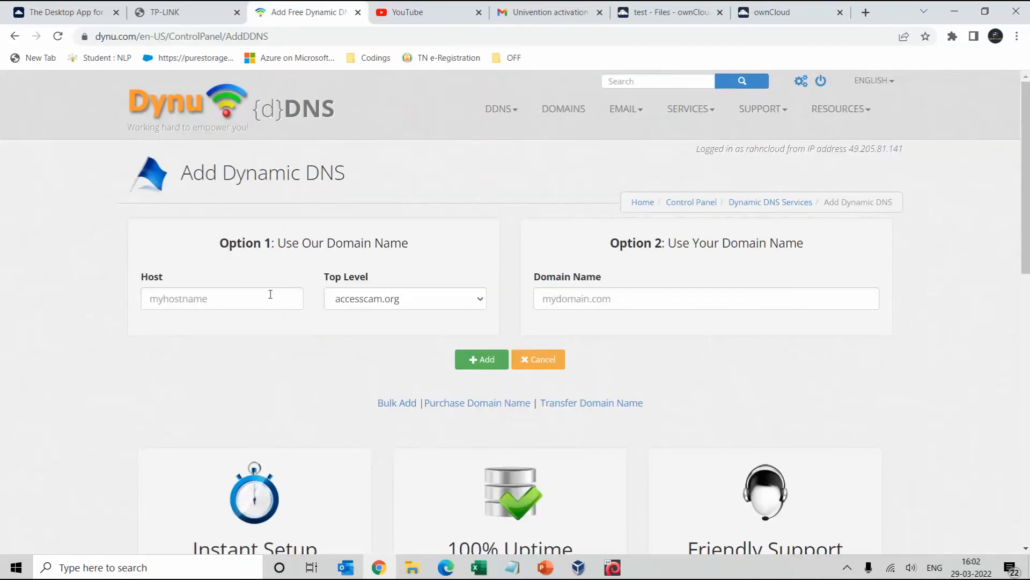
Enter host name 'rowncloud' with top-level domain freeddns.org in Dynu
{"action": "left_click", "coordinate": [352, 299]}
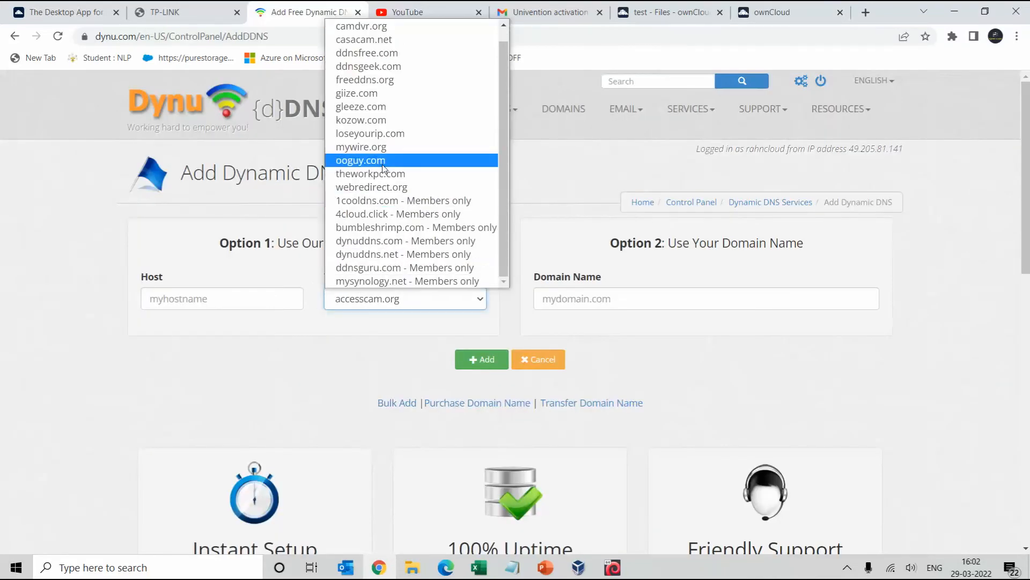
{"action": "scroll", "coordinate": [371, 128], "scroll_direction": "up", "scroll_amount": 1}
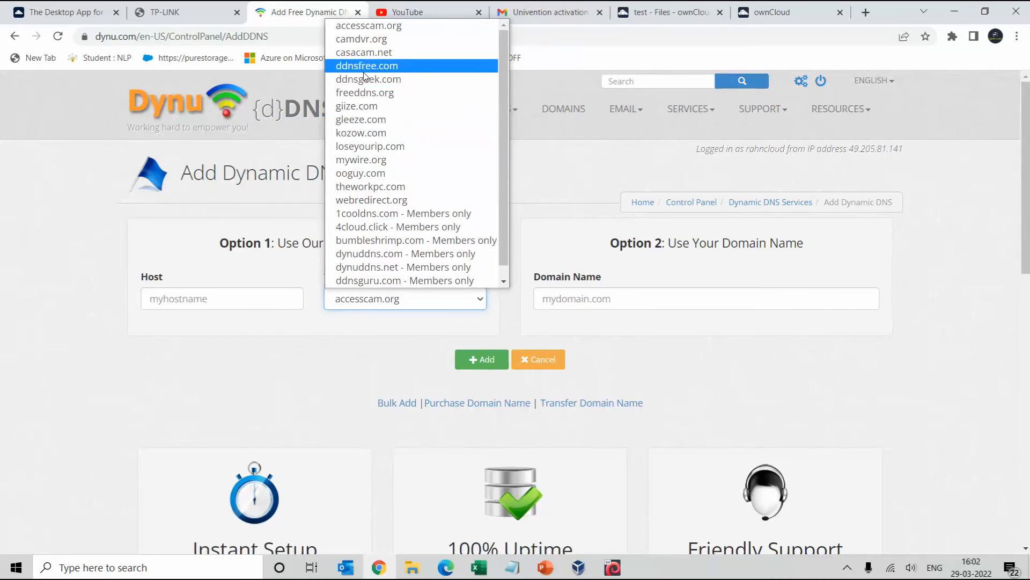
{"action": "left_click", "coordinate": [148, 235]}
{"action": "left_click", "coordinate": [229, 299]}
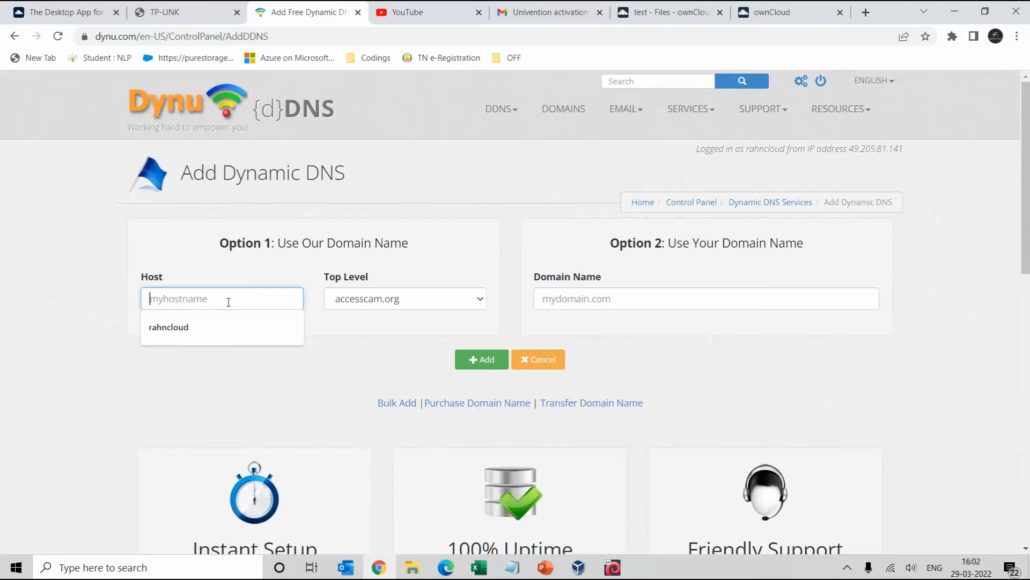
{"action": "type", "text": "ownclo"}
{"action": "key", "text": "BackSpace"}
{"action": "key", "text": "BackSpace"}
{"action": "key", "text": "BackSpace"}
{"action": "key", "text": "BackSpace"}
{"action": "key", "text": "BackSpace"}
{"action": "key", "text": "BackSpace"}
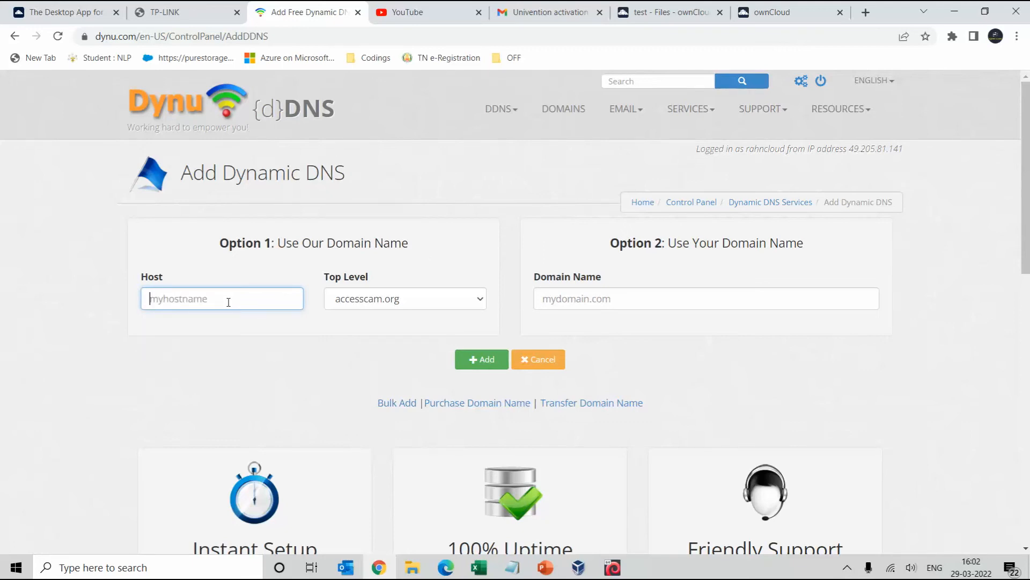
{"action": "type", "text": "rowncloud"}
{"action": "left_click", "coordinate": [389, 300]}
{"action": "scroll", "coordinate": [407, 143], "scroll_direction": "down", "scroll_amount": 1}
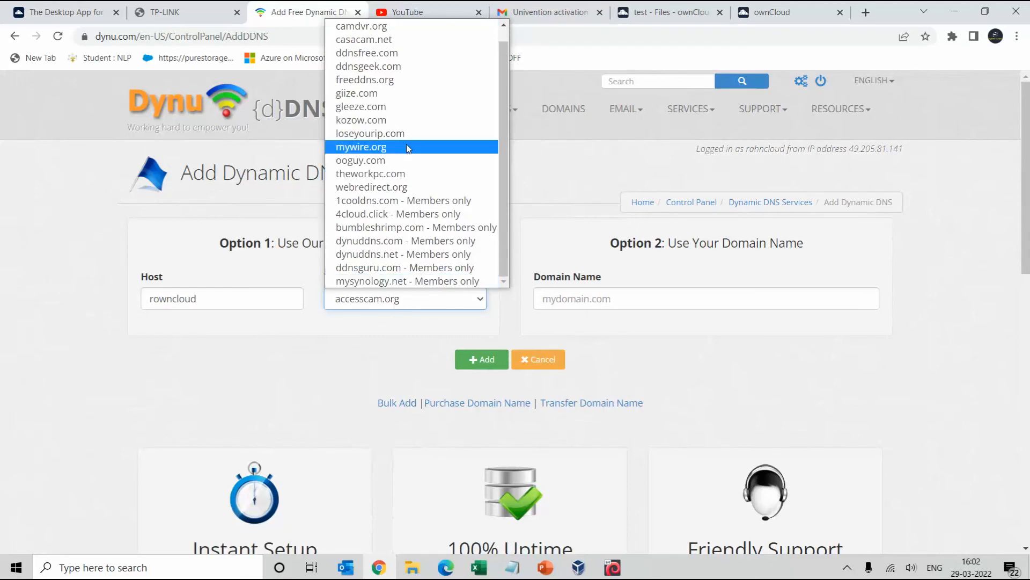
{"action": "left_click", "coordinate": [397, 86]}
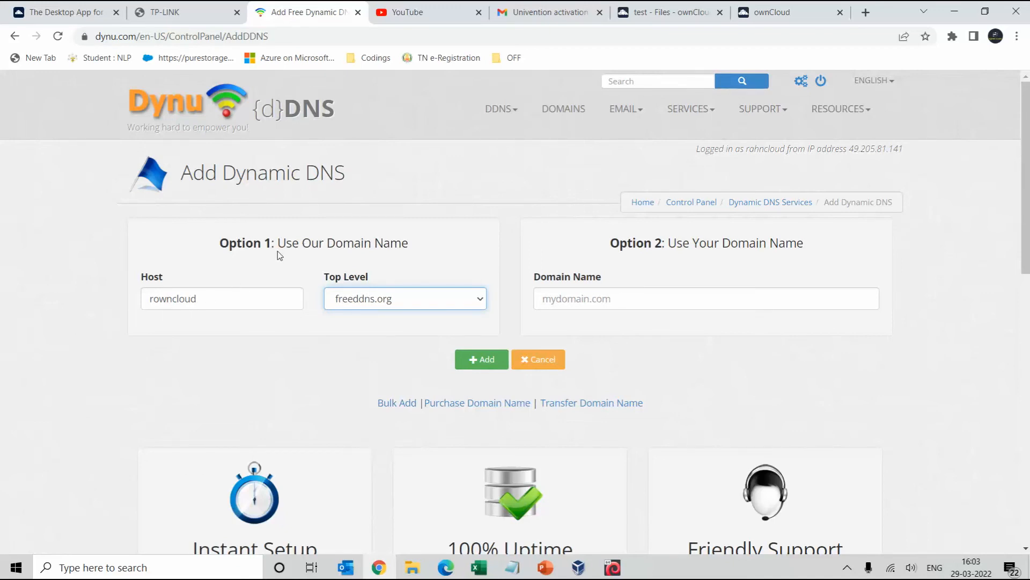
Check the ownCloud login page, then select rowncloud.freeddns.org in the DDNS Services list
{"action": "left_click", "coordinate": [772, 12]}
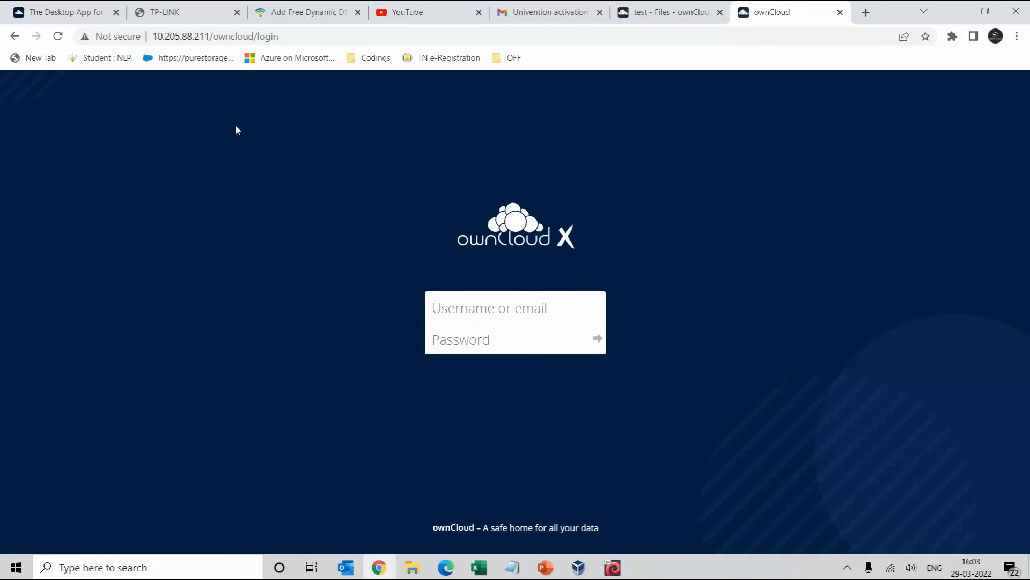
{"action": "left_click", "coordinate": [309, 9]}
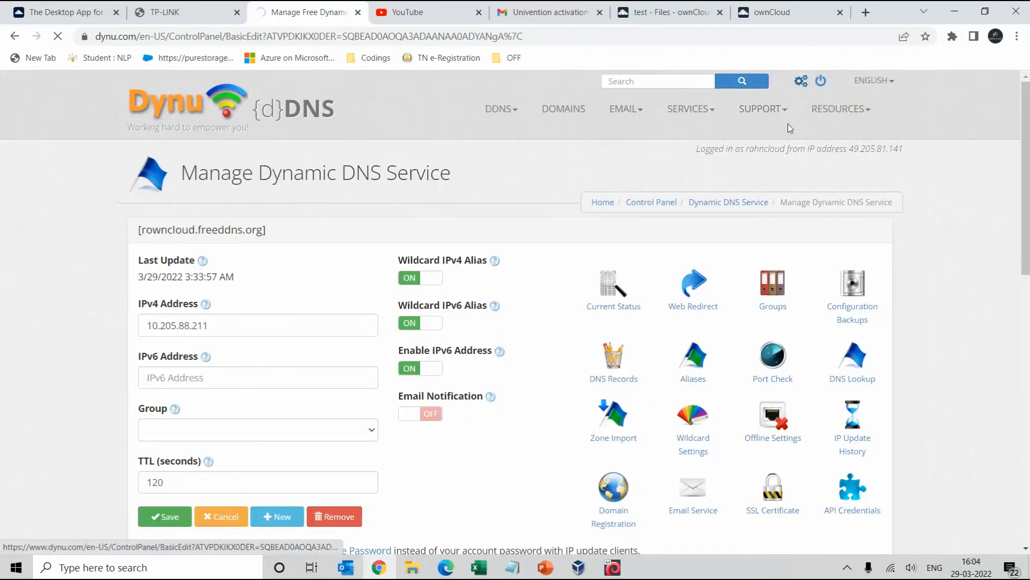
{"action": "left_click", "coordinate": [801, 81]}
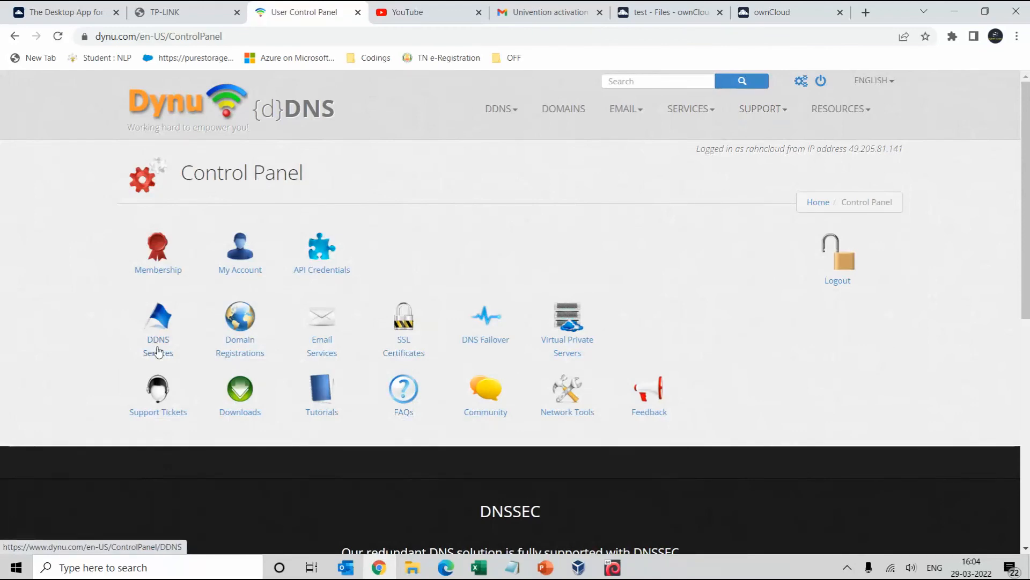
{"action": "left_click", "coordinate": [159, 350]}
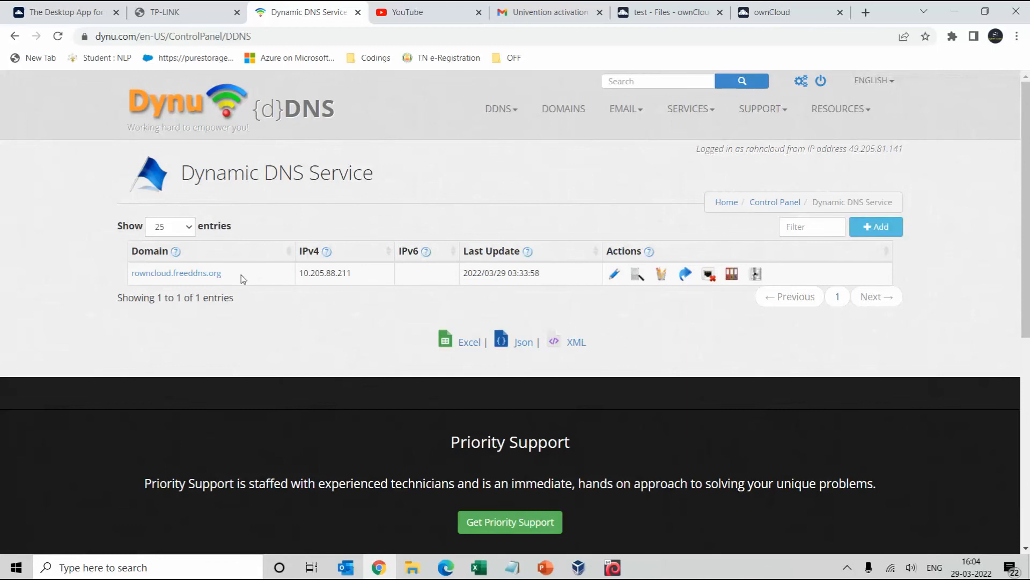
{"action": "left_click_drag", "start_coordinate": [223, 278], "coordinate": [135, 280]}
{"action": "key", "text": "ctrl+c"}
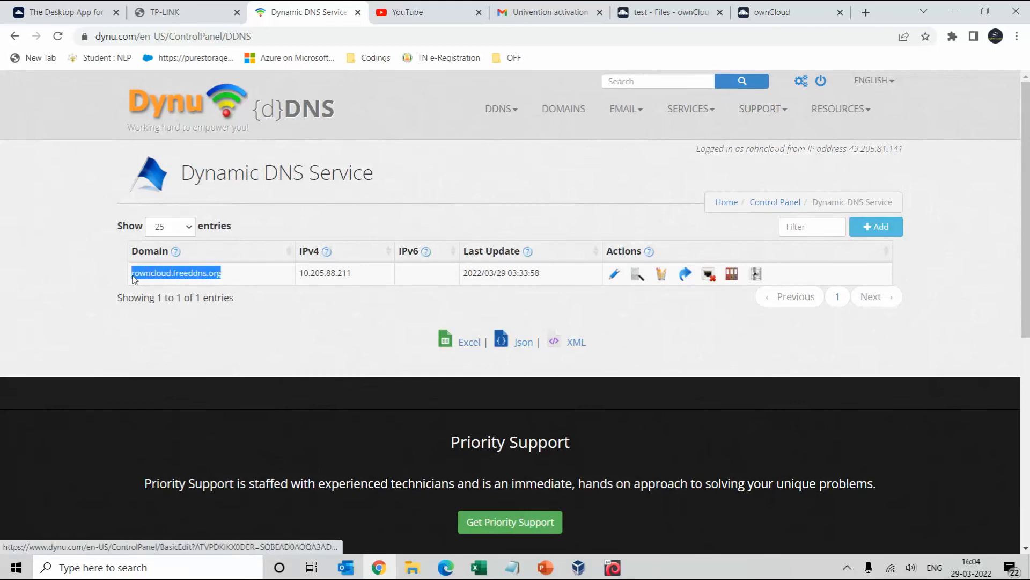
{"action": "left_click", "coordinate": [866, 12]}
Load rowncloud.freeddns.org and open ownCloud from the portal
{"action": "key", "text": "ctrl+v"}
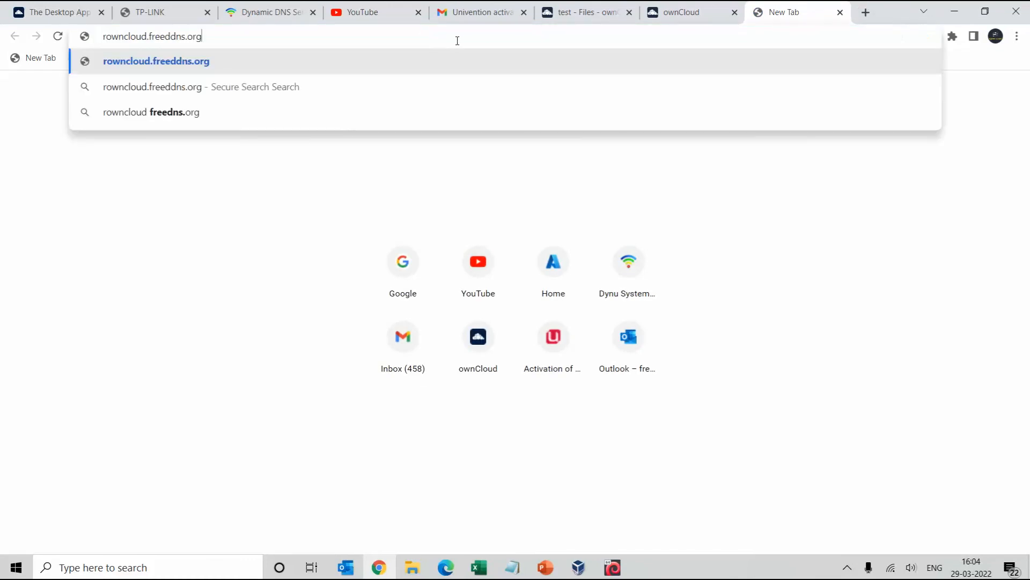
{"action": "key", "text": "Return"}
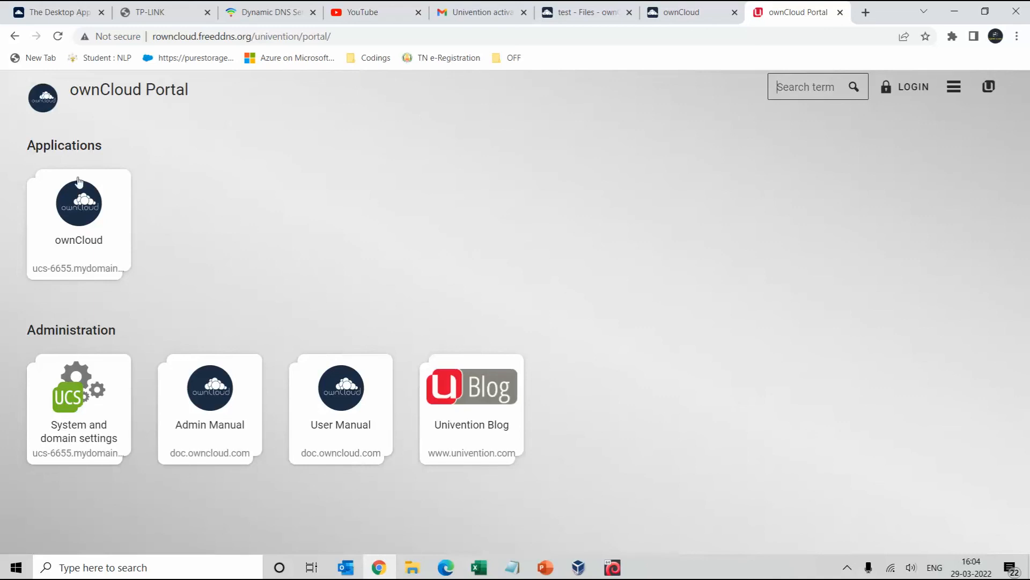
{"action": "left_click", "coordinate": [83, 209]}
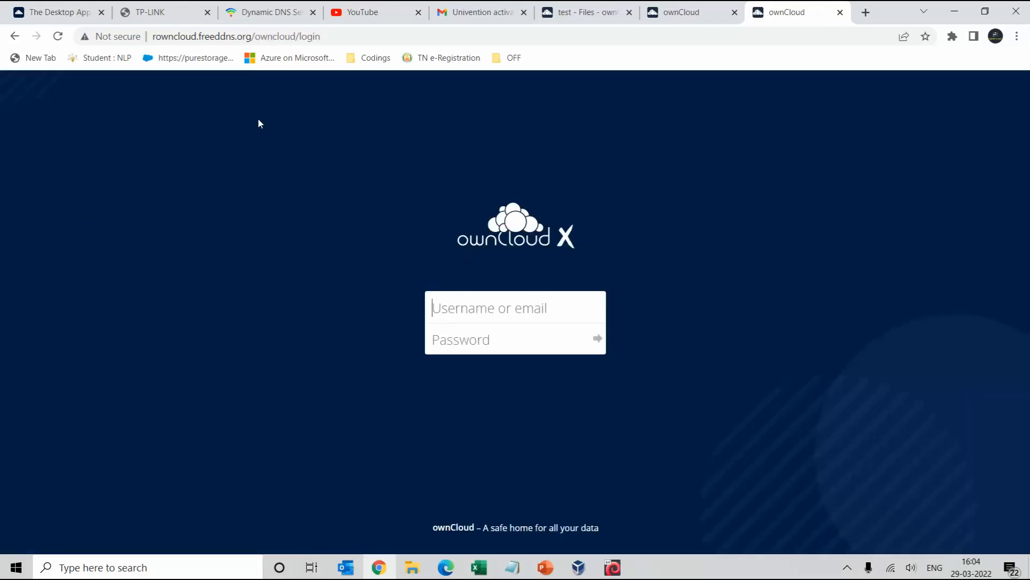
Sign in to ownCloud as Administrator with the account password and dismiss the breach warning
{"action": "left_click", "coordinate": [467, 314]}
{"action": "left_click", "coordinate": [457, 341]}
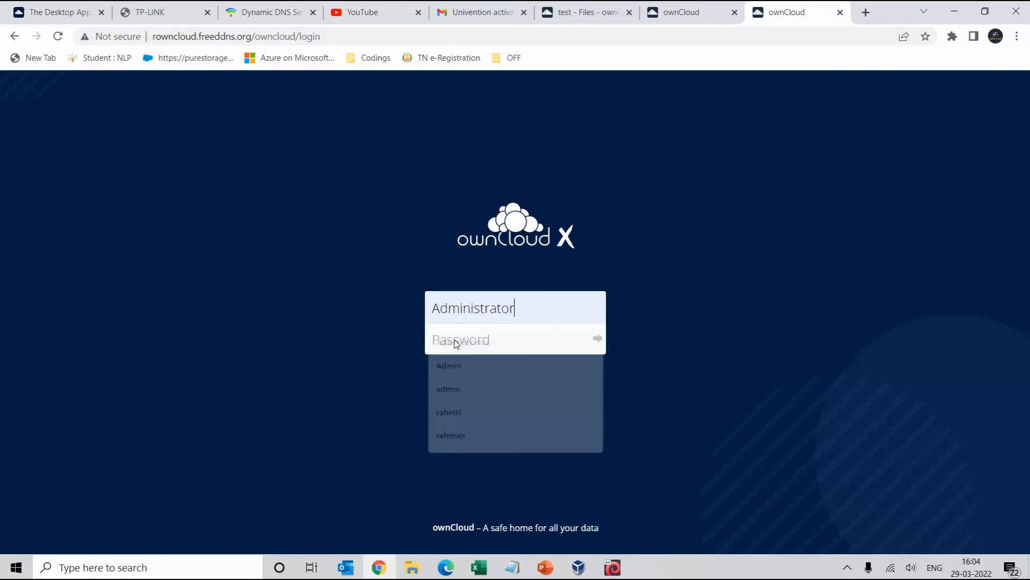
{"action": "left_click", "coordinate": [461, 340]}
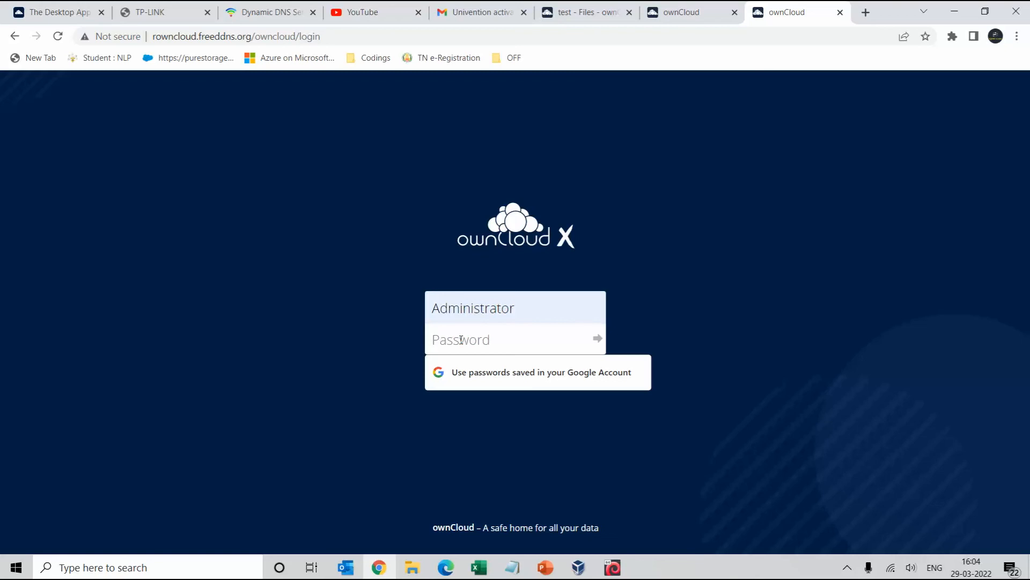
{"action": "type", "text": "********"}
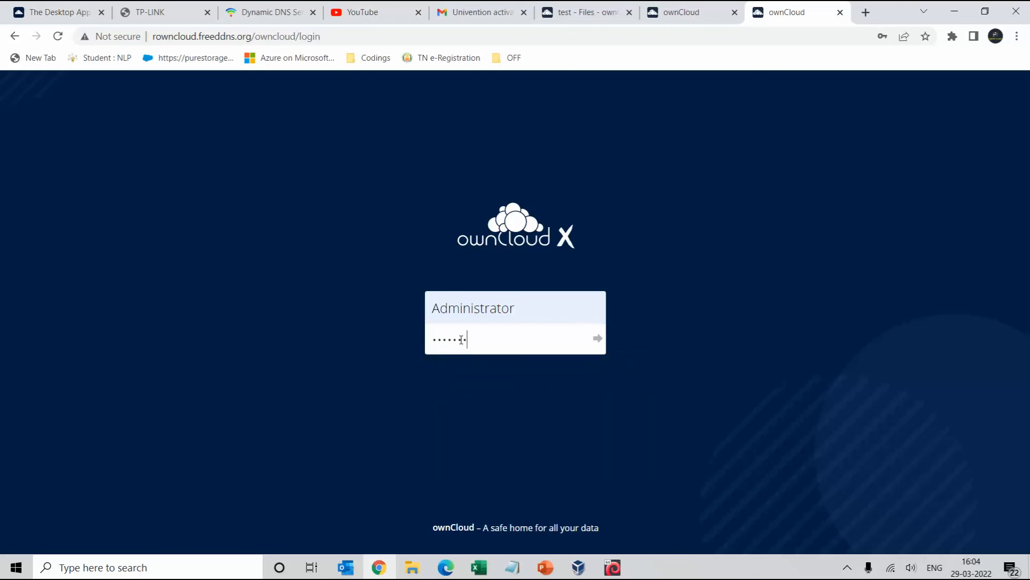
{"action": "left_click", "coordinate": [597, 338]}
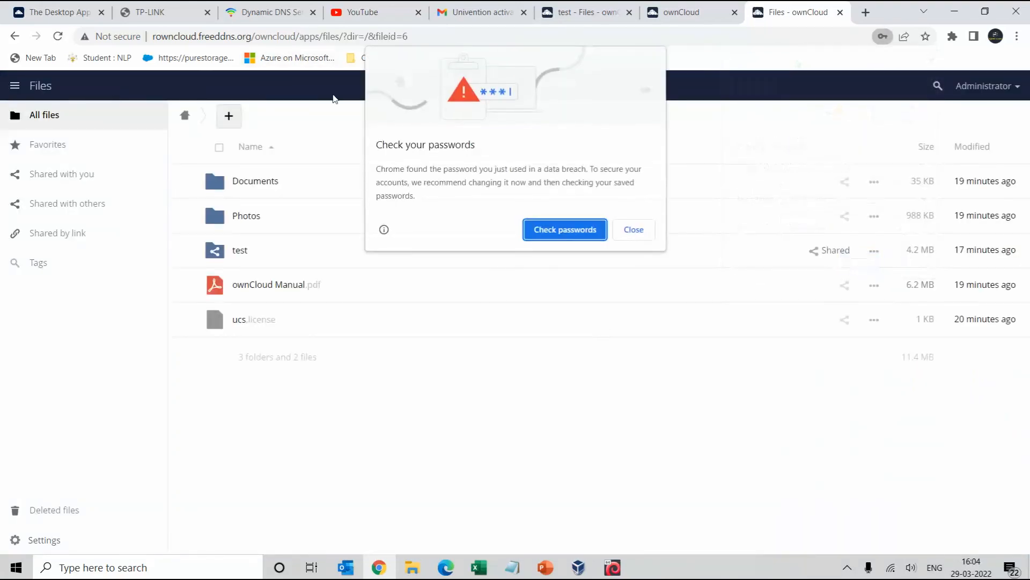
{"action": "key", "text": "Escape"}
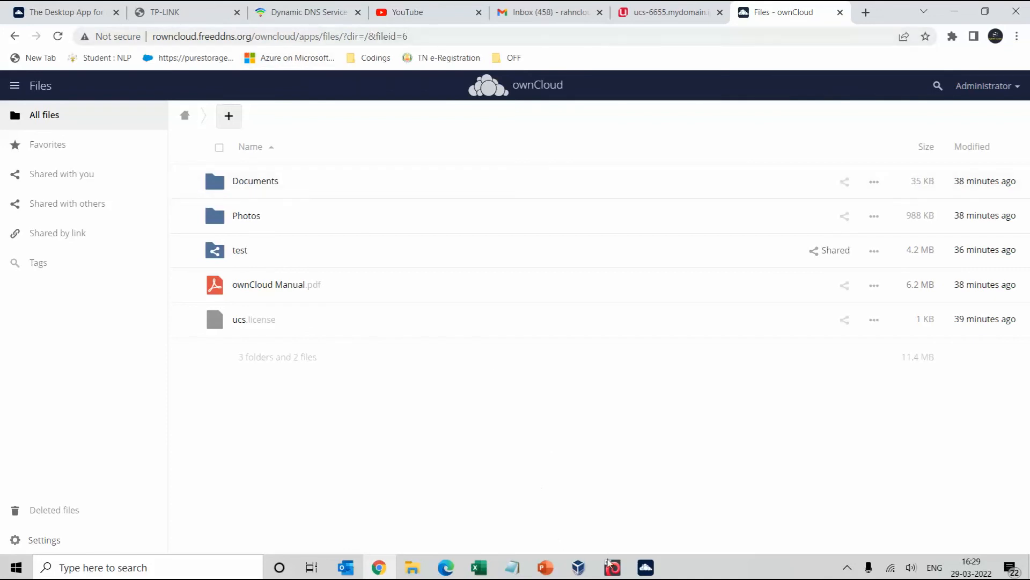
Maximize the OwnCloud deck and run the slide show from closing slide 3
{"action": "left_click", "coordinate": [545, 568]}
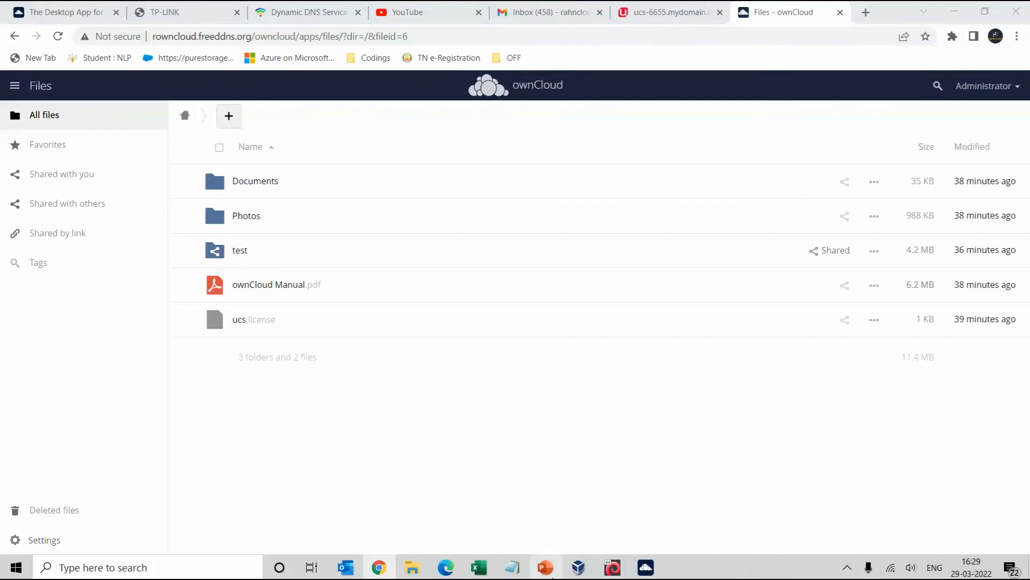
{"action": "left_click", "coordinate": [546, 567]}
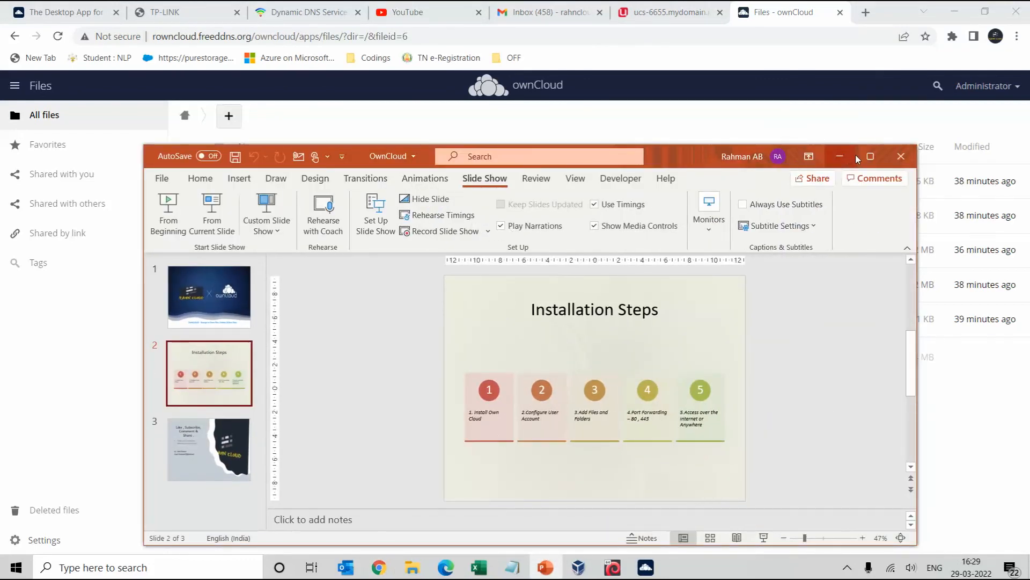
{"action": "left_click", "coordinate": [870, 156]}
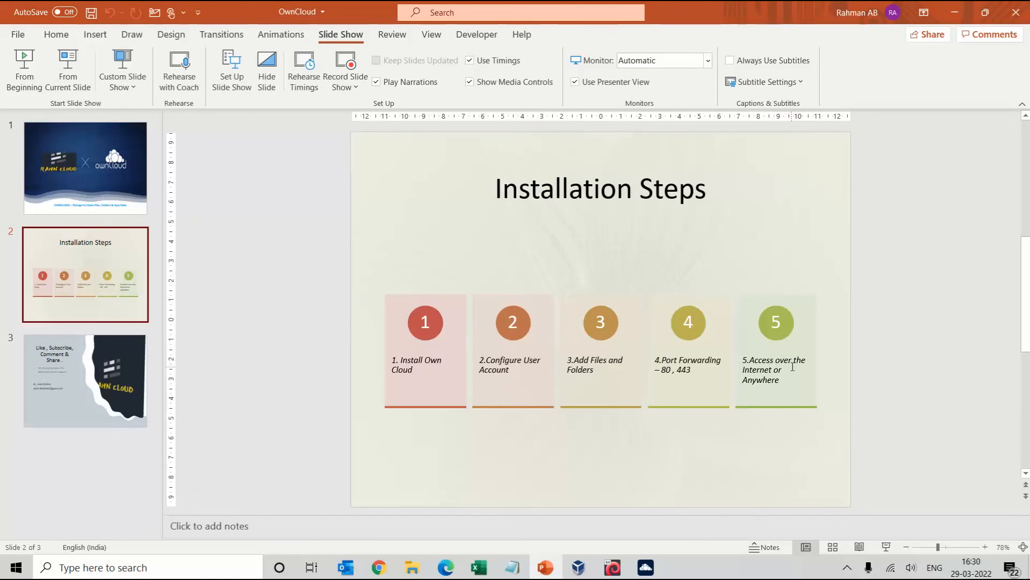
{"action": "left_click", "coordinate": [107, 384]}
{"action": "left_click", "coordinate": [68, 70]}
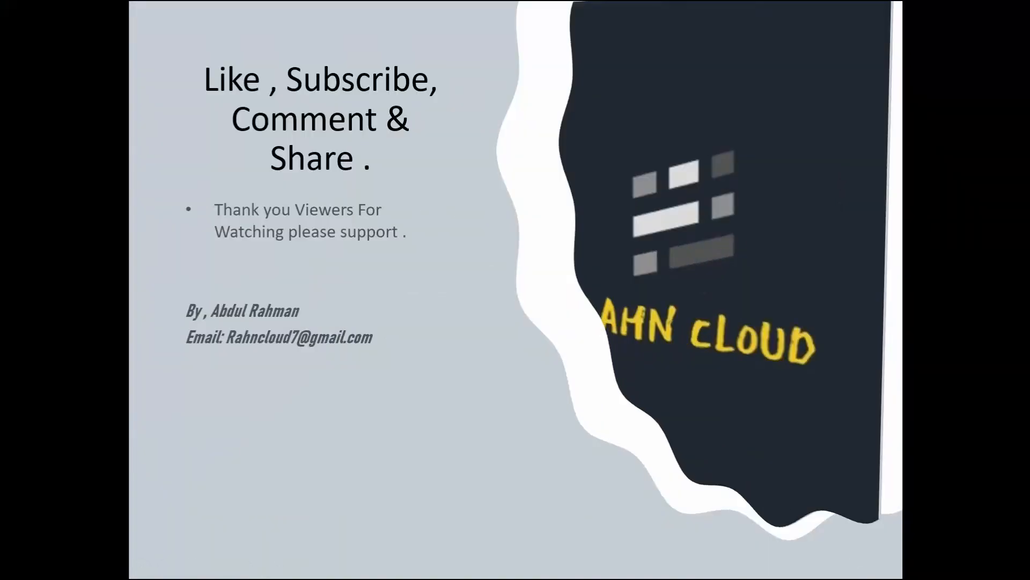